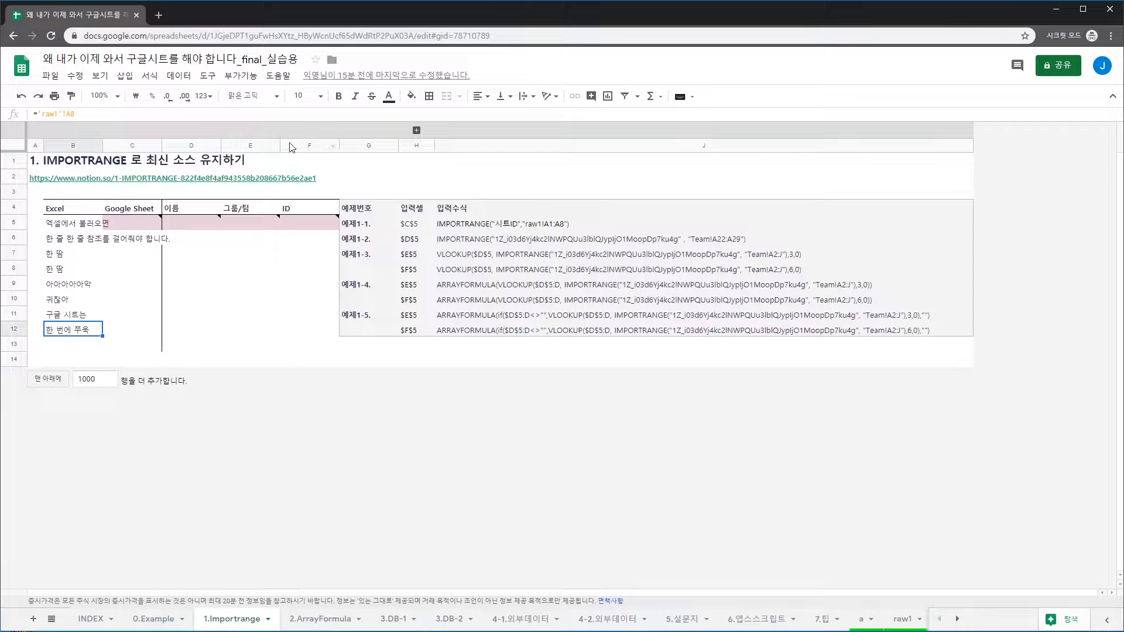
Find the spreadsheet ID in the address bar, then begin =importrange( in cell B3
left_click(60, 193)
mouse_move(34, 182)
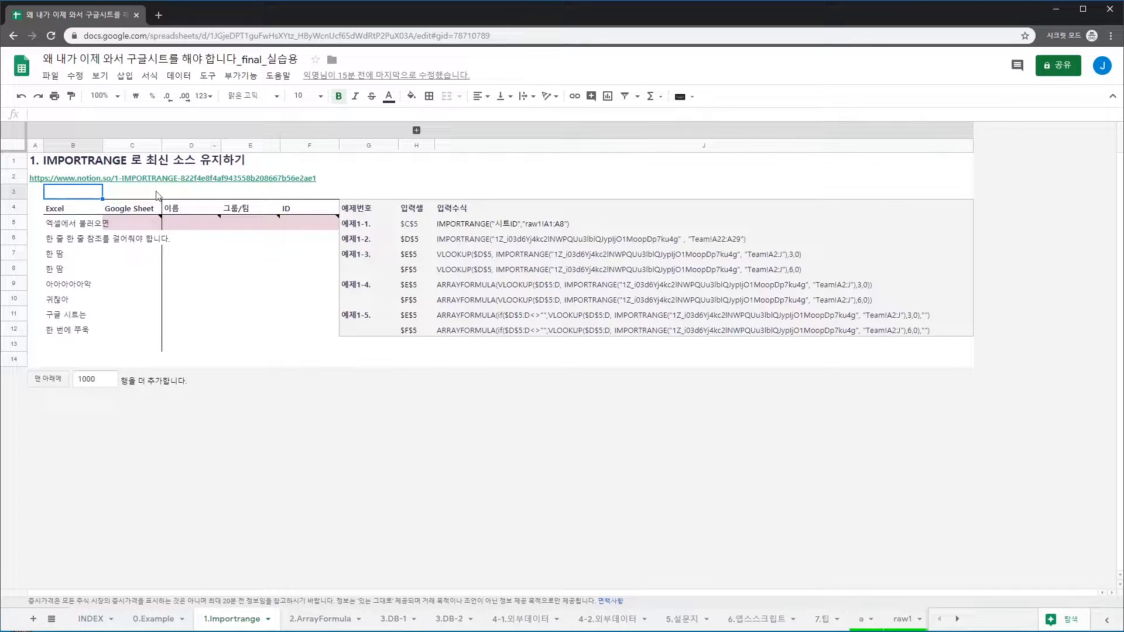
left_click(89, 37)
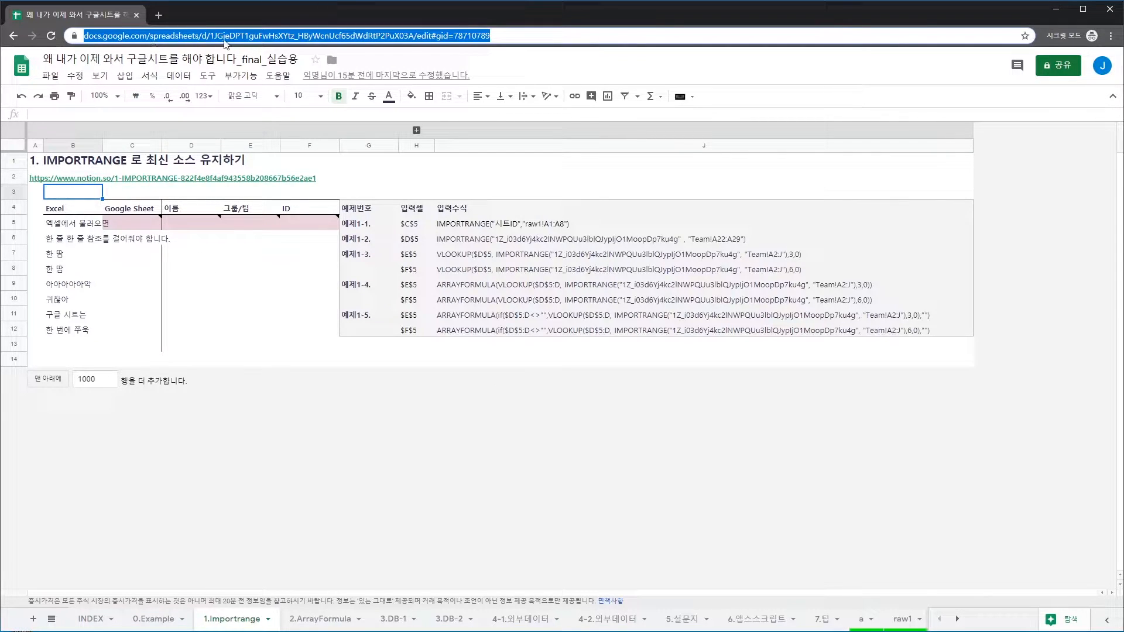
left_click(213, 36)
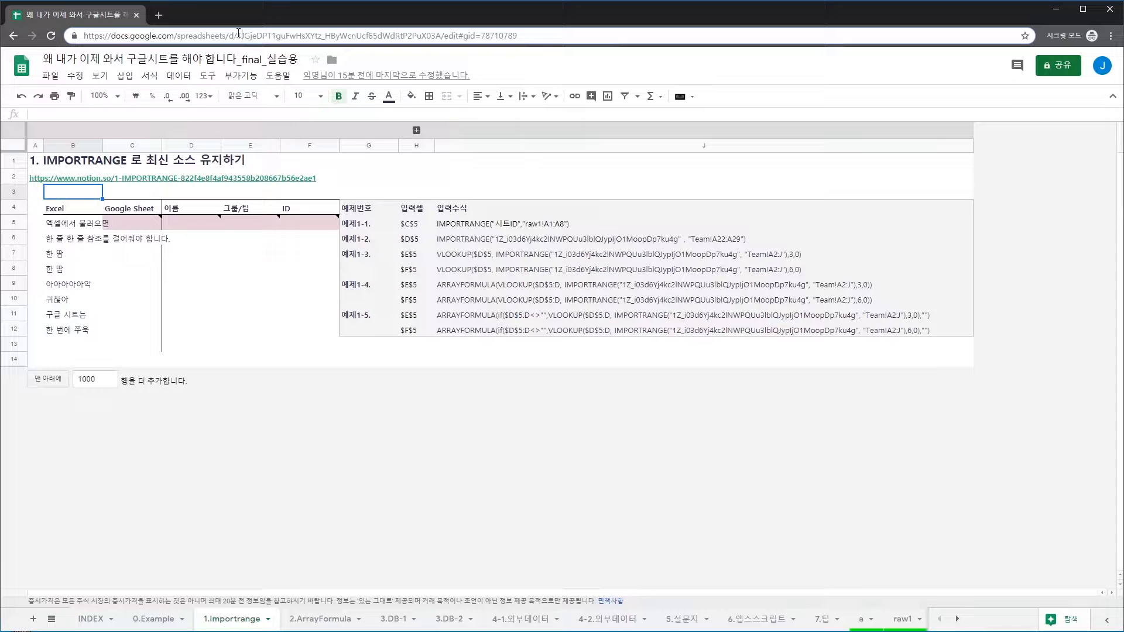
left_click_drag(240, 39, 443, 45)
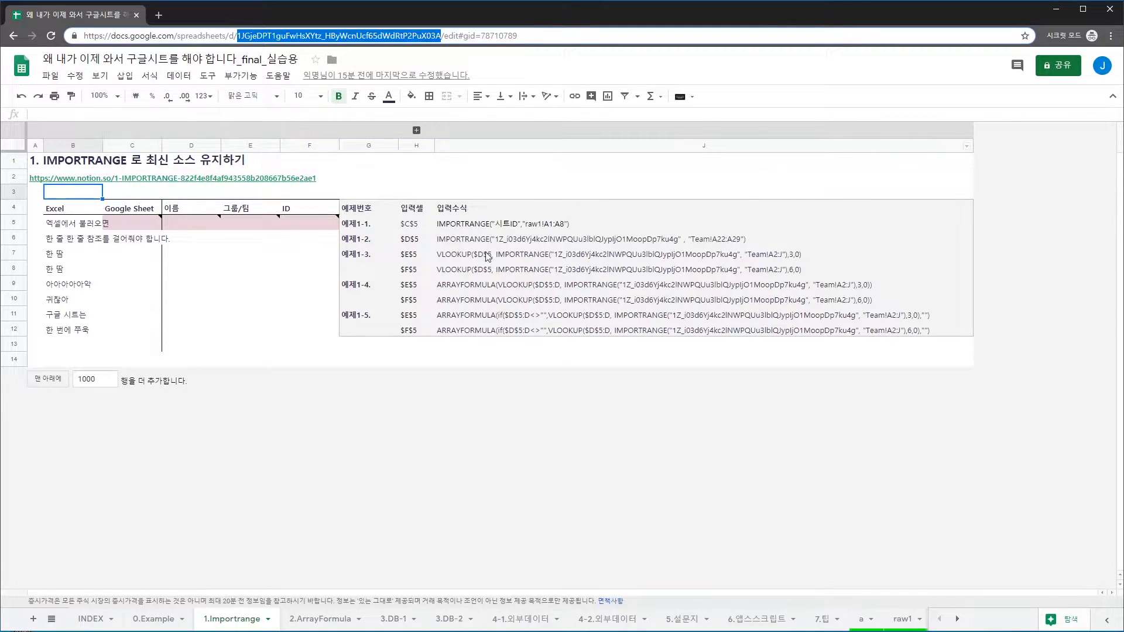
key("ctrl+l")
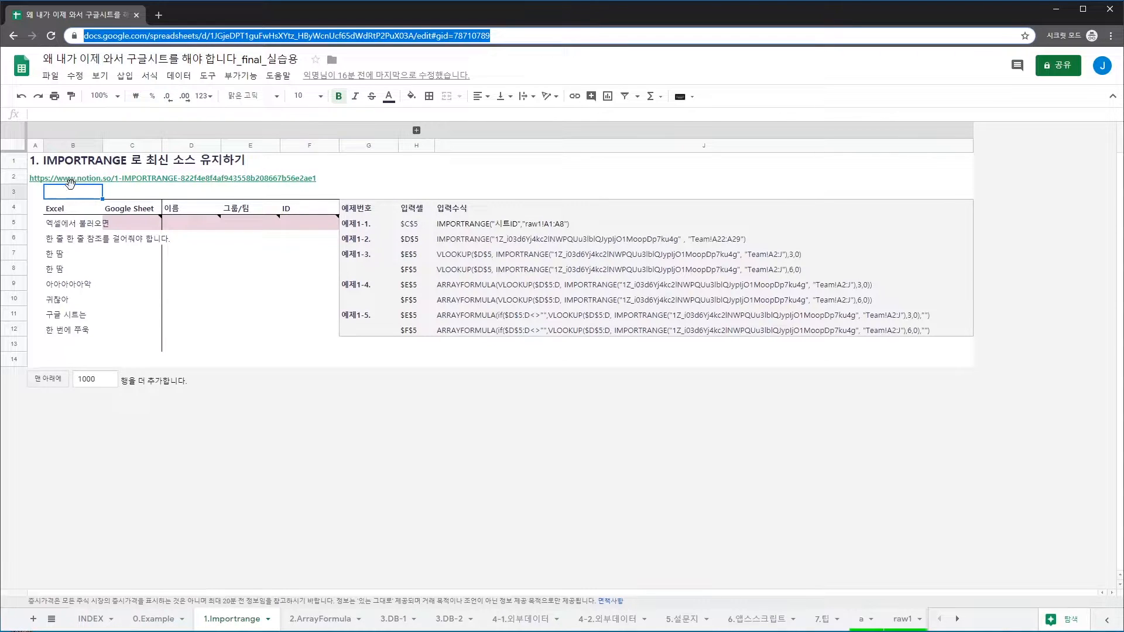
left_click(69, 198)
type("=importrange(")
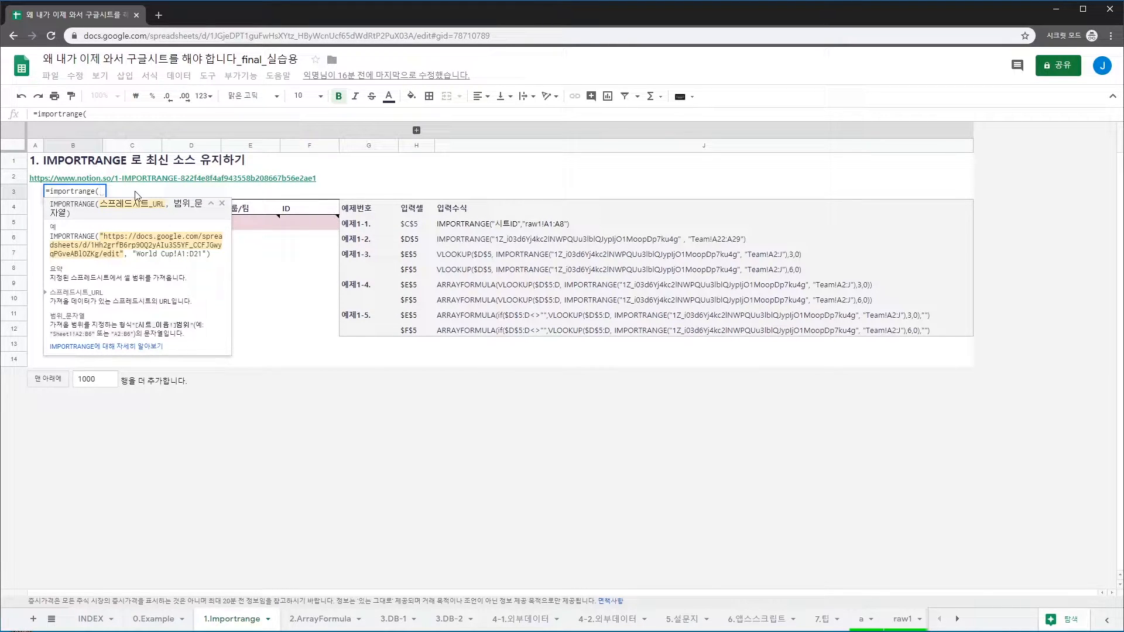
Cancel B3's unfinished =importrange( and step through the raw1 references in B4–B12, ending on B5
key("Escape")
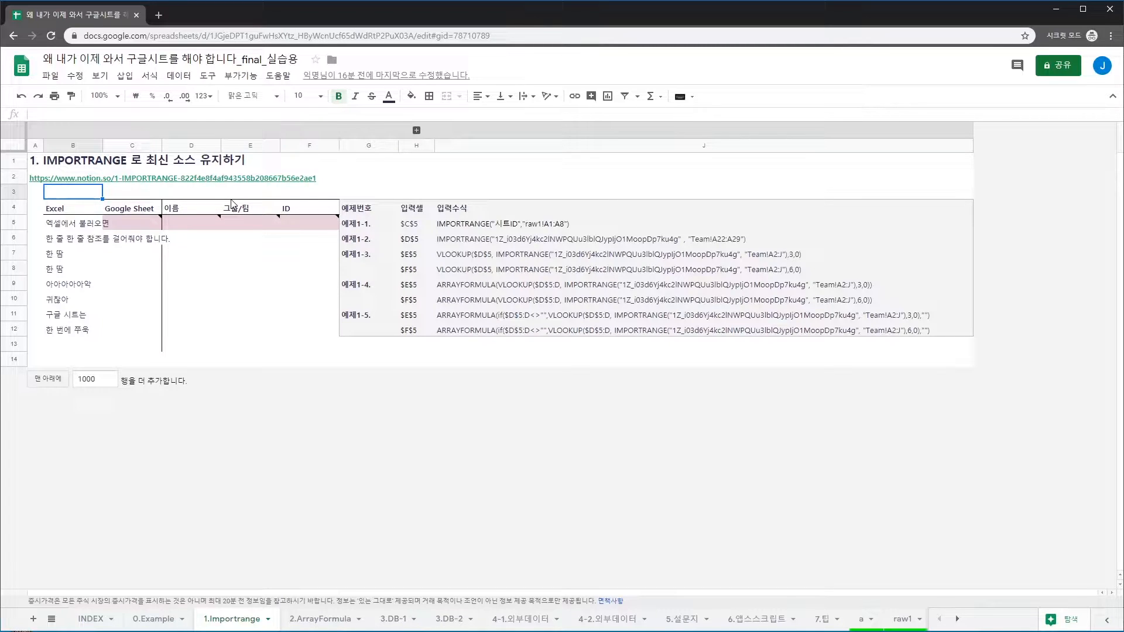
key("Down")
key("Down")
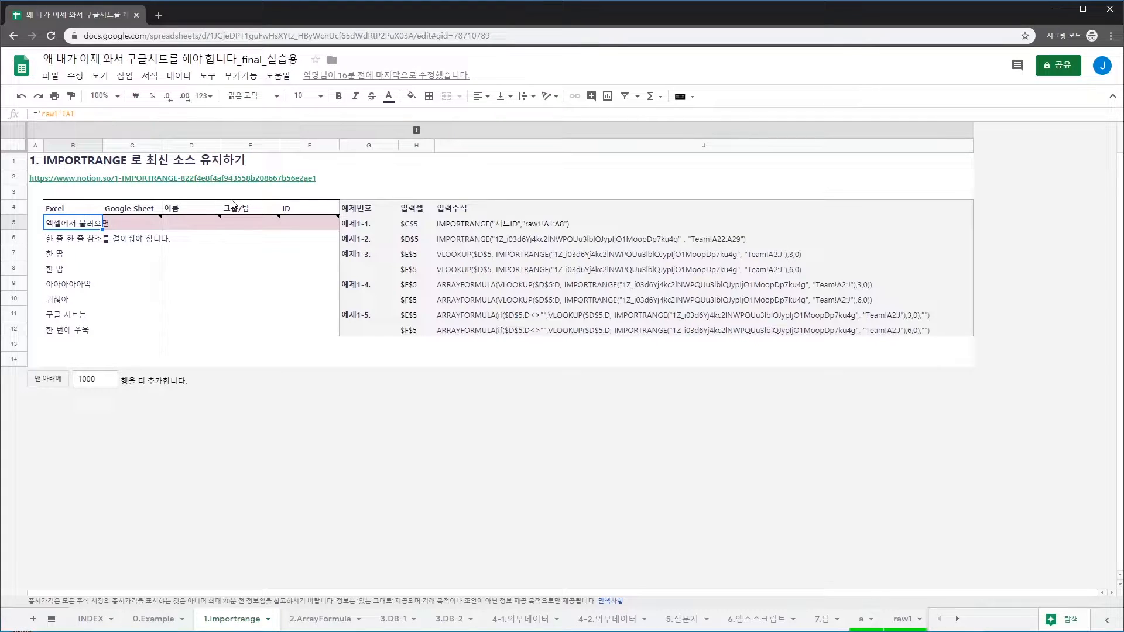
key("Down")
key("Down")
key("Down")
key("Down")
key("Down")
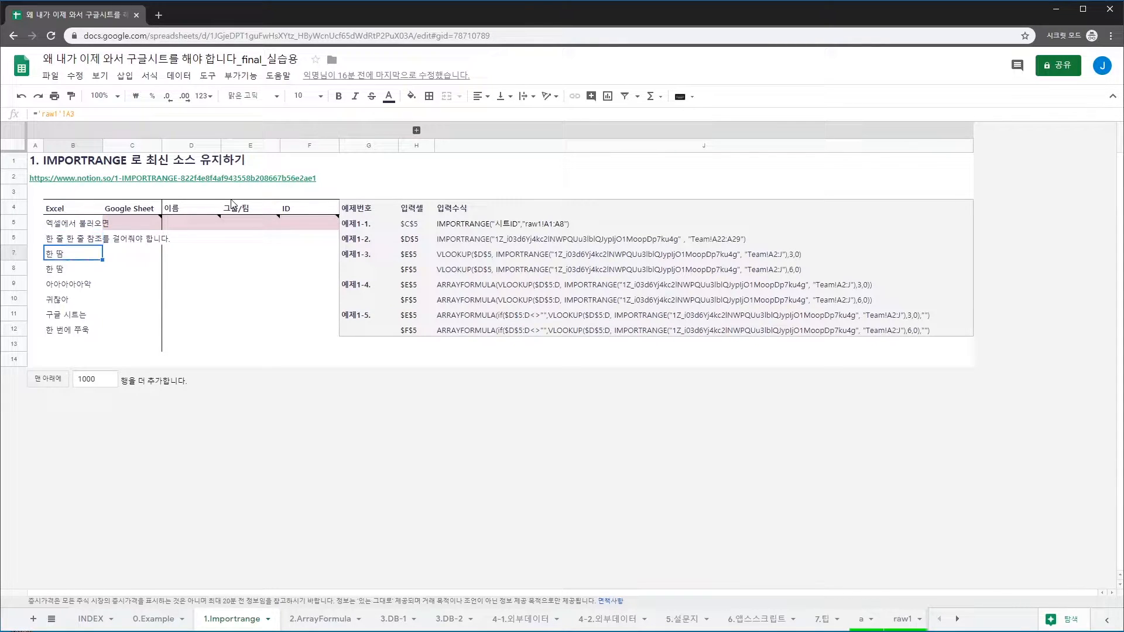
key("Down")
key("Down")
key("Up")
key("Up")
key("Up")
key("Up")
key("Up")
key("Up")
key("Up")
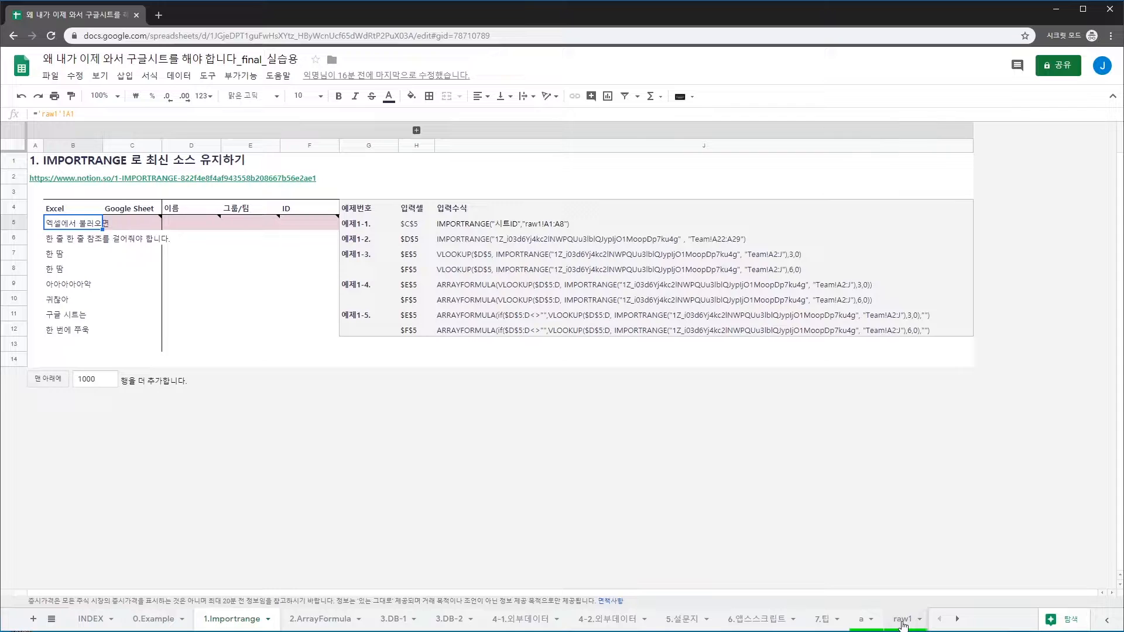
left_click(903, 623)
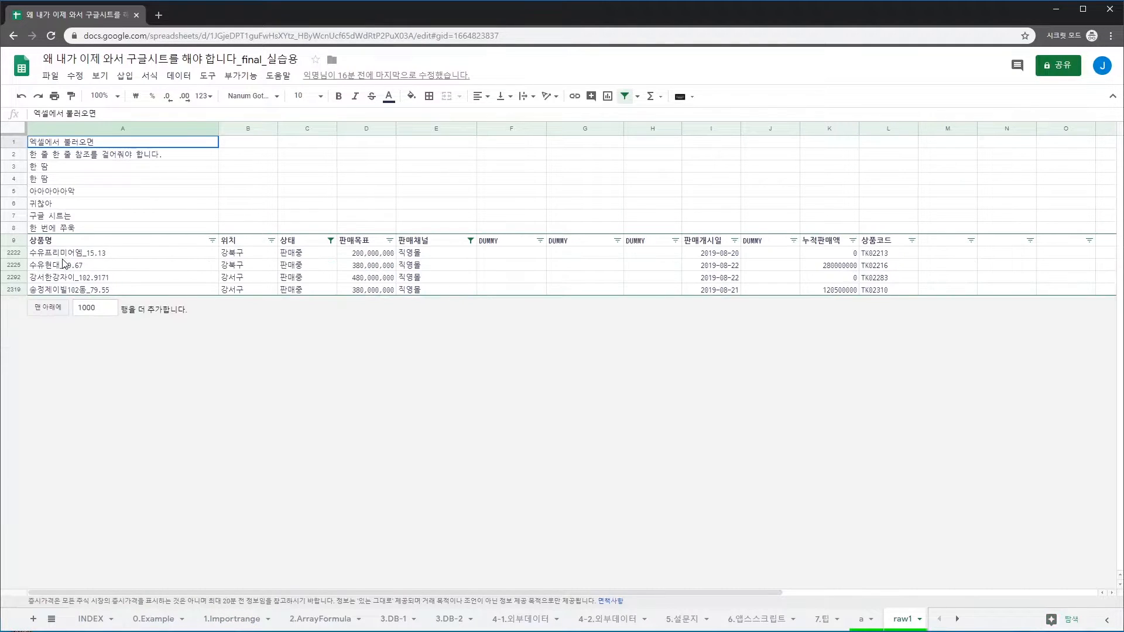
left_click_drag(58, 142, 56, 234)
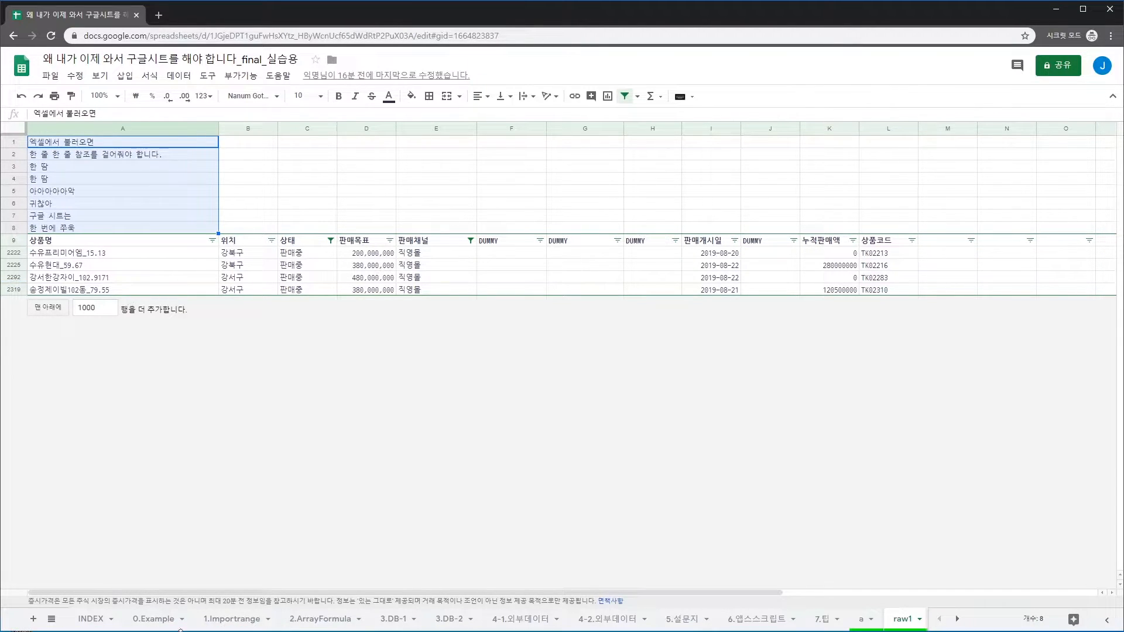
left_click(231, 621)
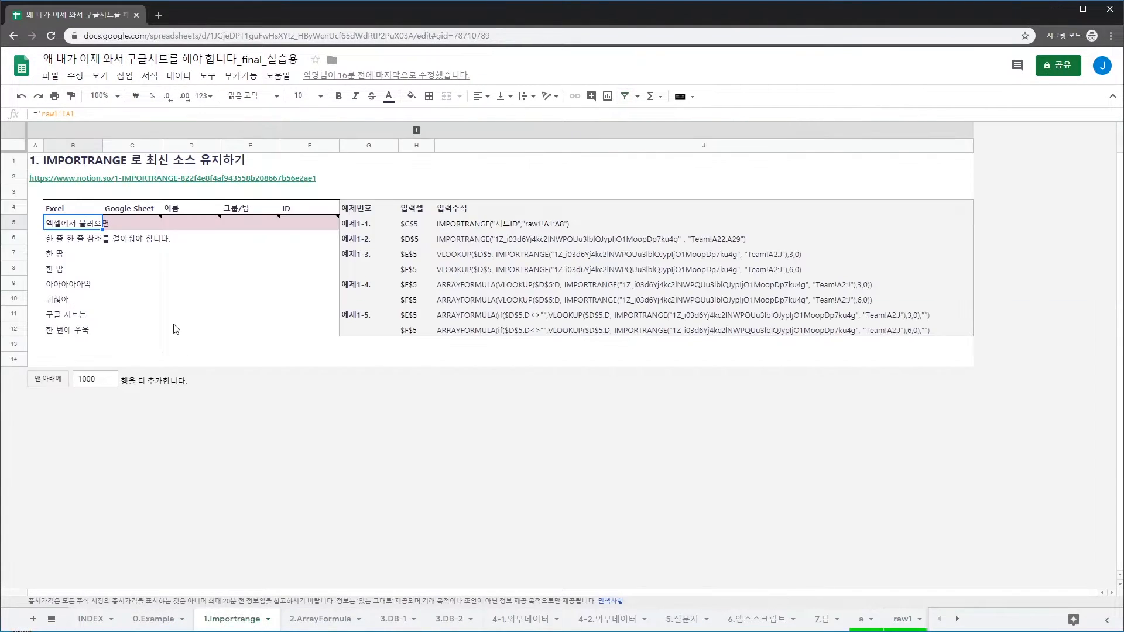
left_click(131, 227)
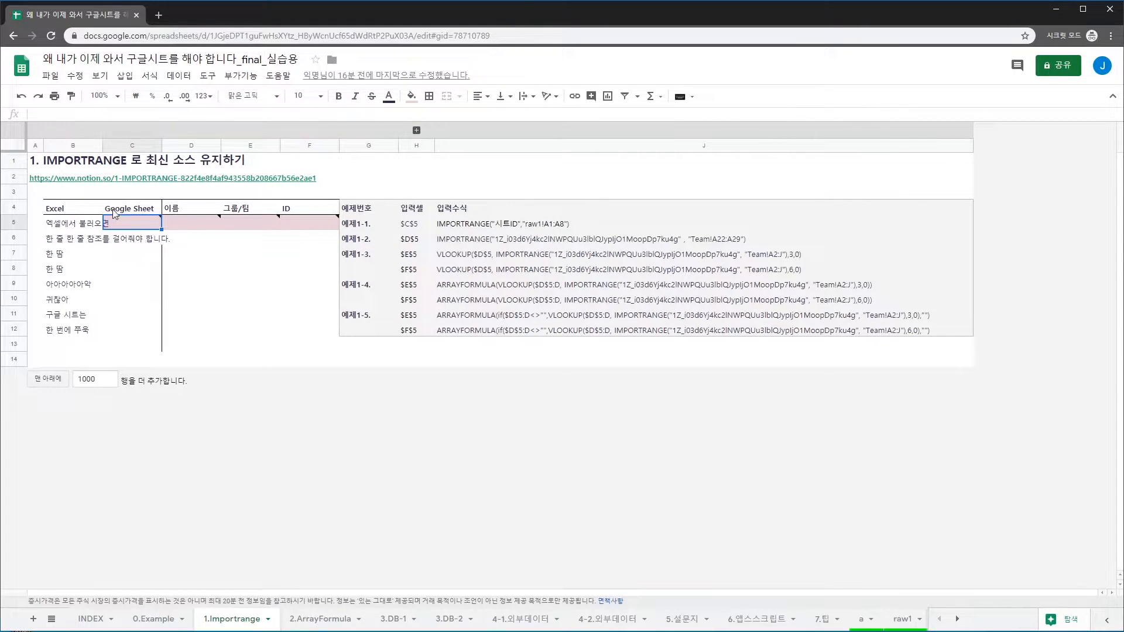
Enter =importrange() in C5, then reopen it and add an opening quote inside the parentheses
key("Left")
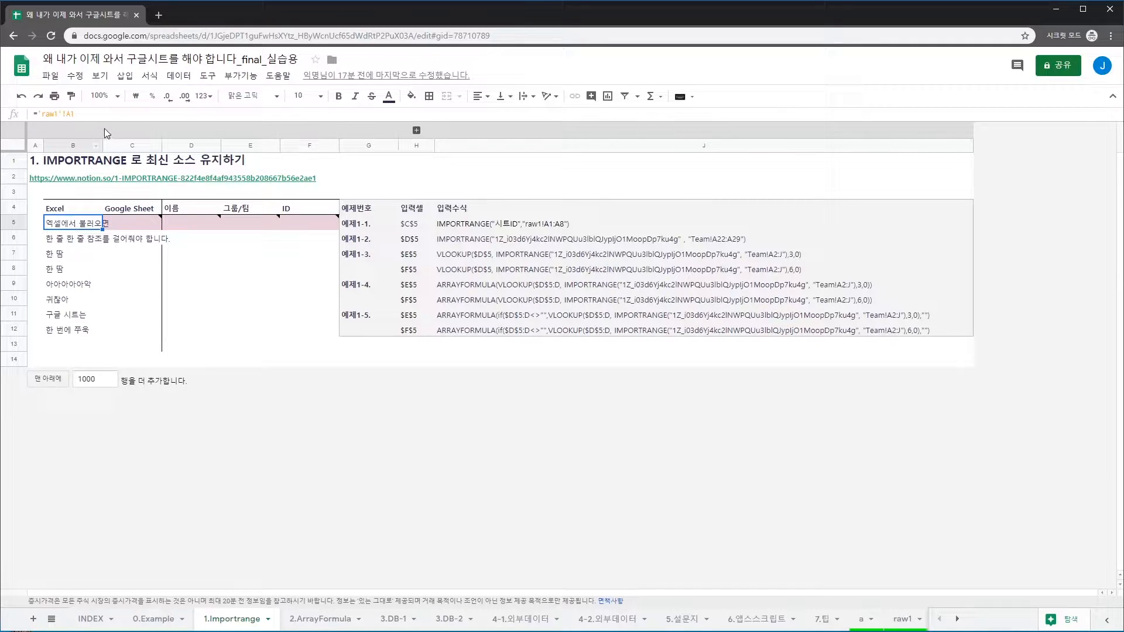
mouse_move(117, 217)
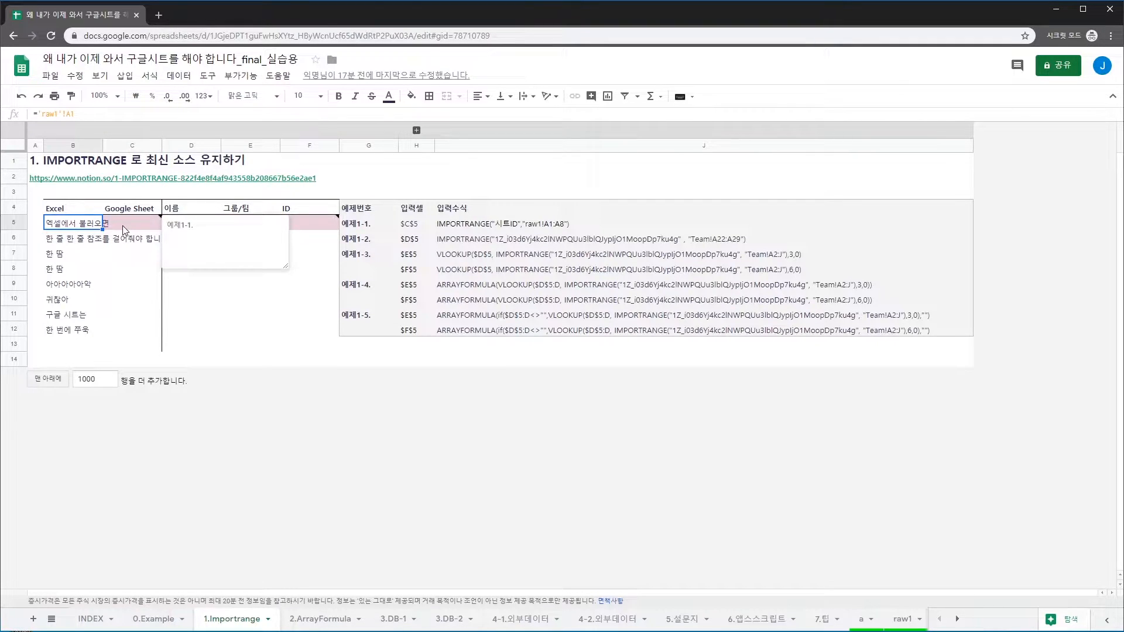
left_click(122, 226)
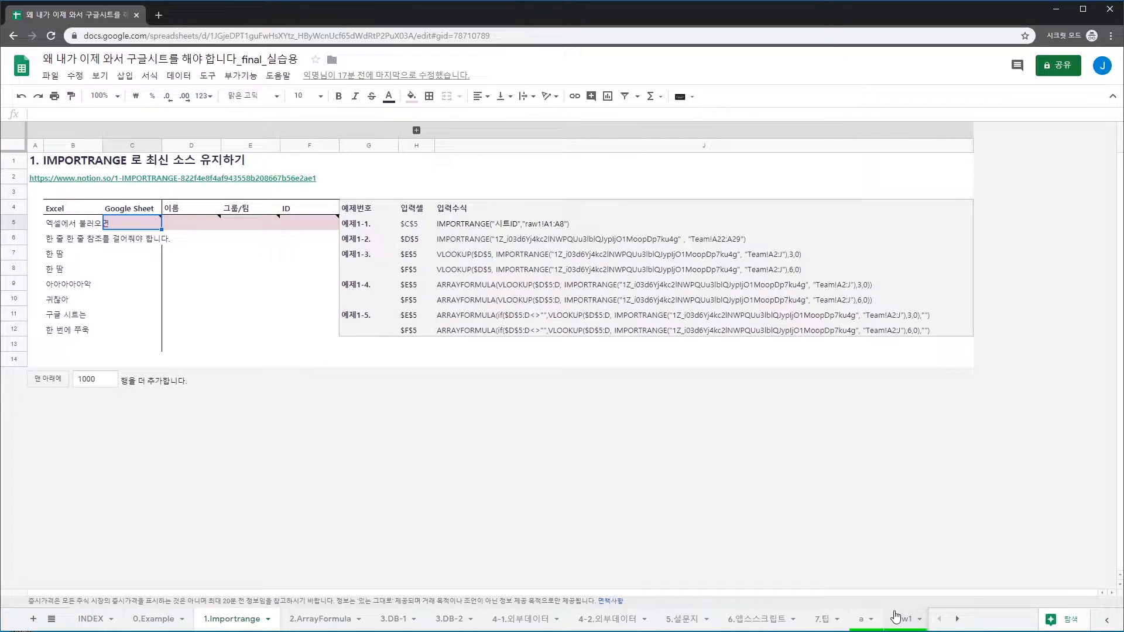
type("=")
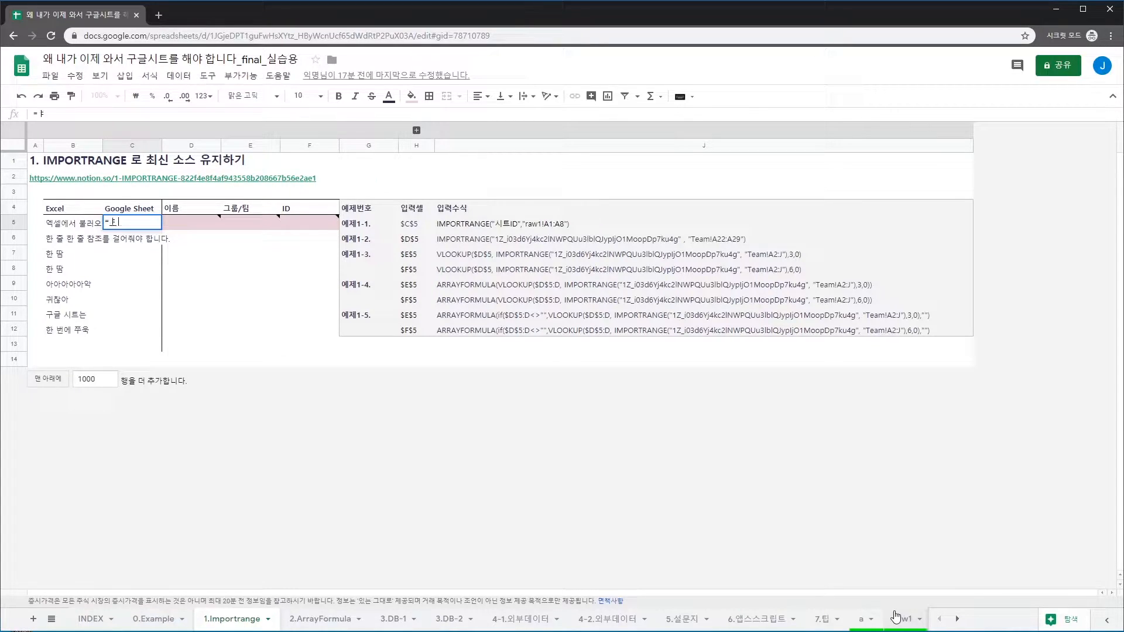
type("impor")
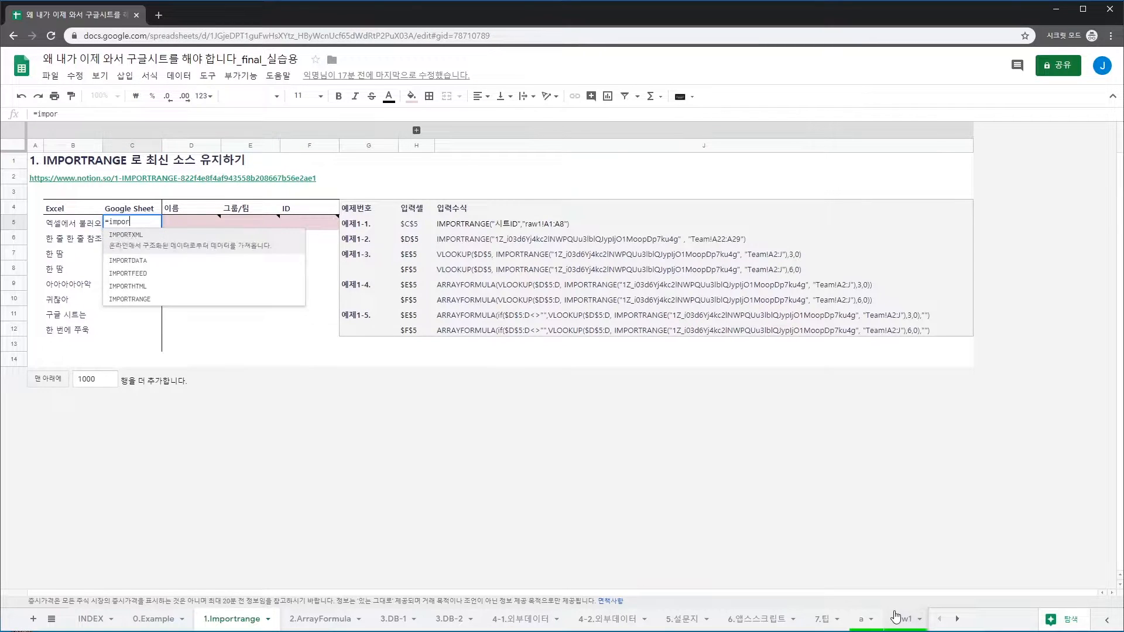
type("trange()")
key("Up")
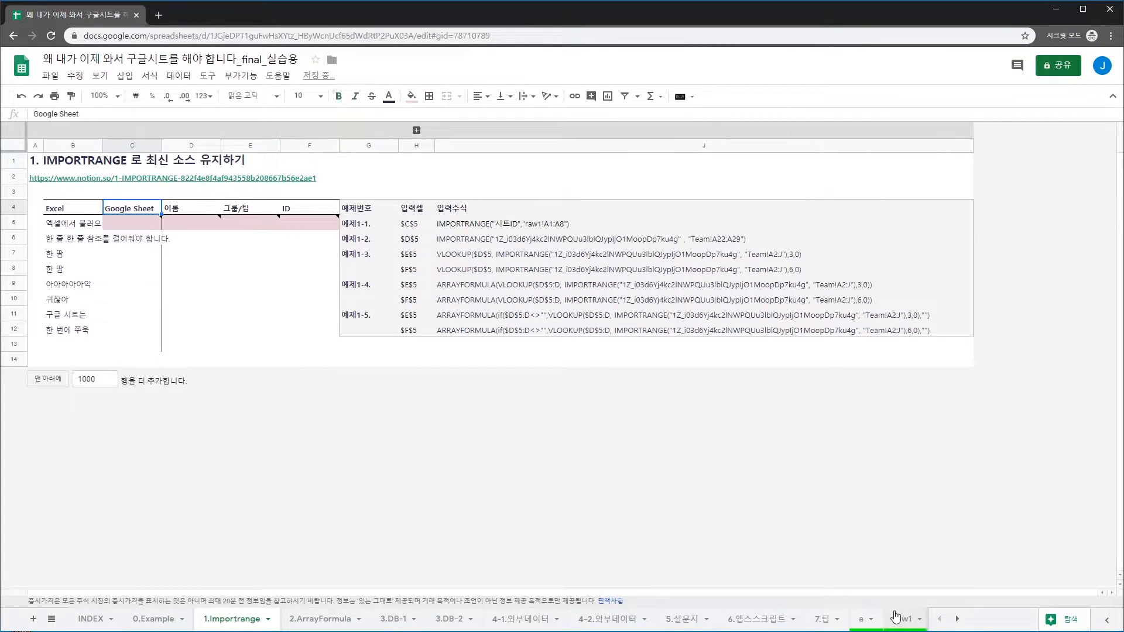
key("Down")
key("Return")
key("Left")
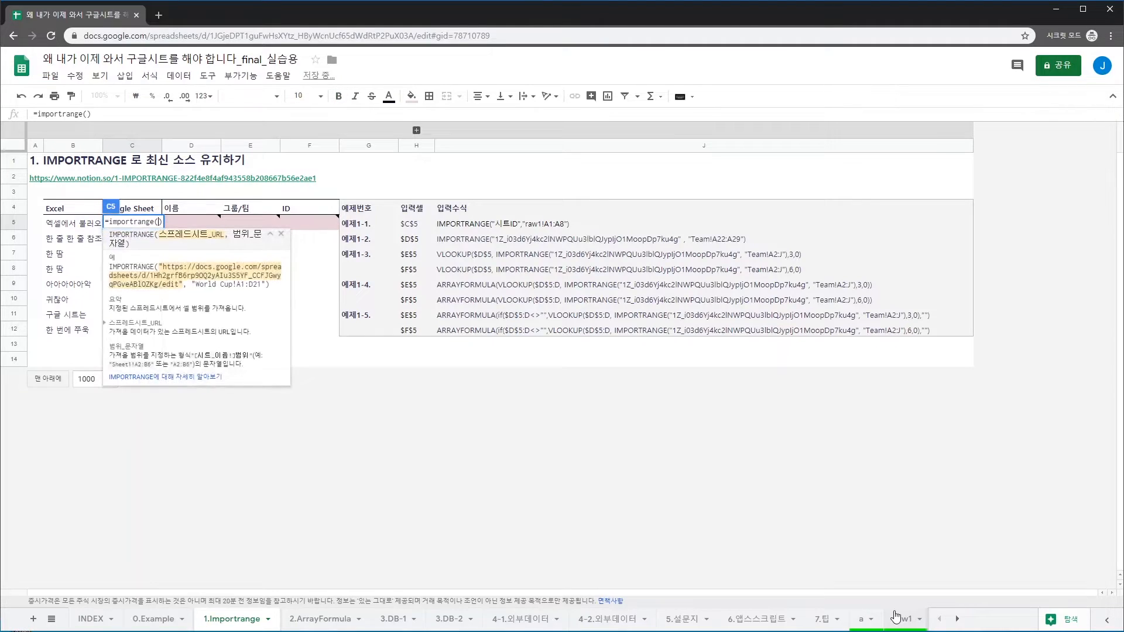
type("\"")
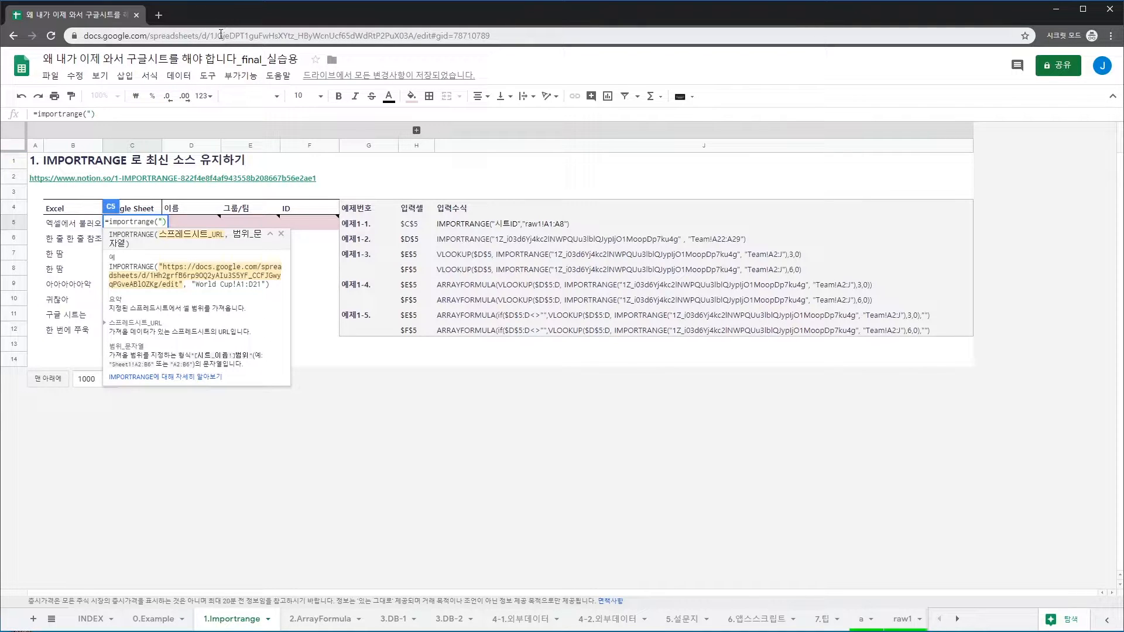
Paste the spreadsheet ID into C5's formula and add the range argument "raw1!A1:A8"
left_click_drag(210, 35, 414, 51)
key("ctrl+c")
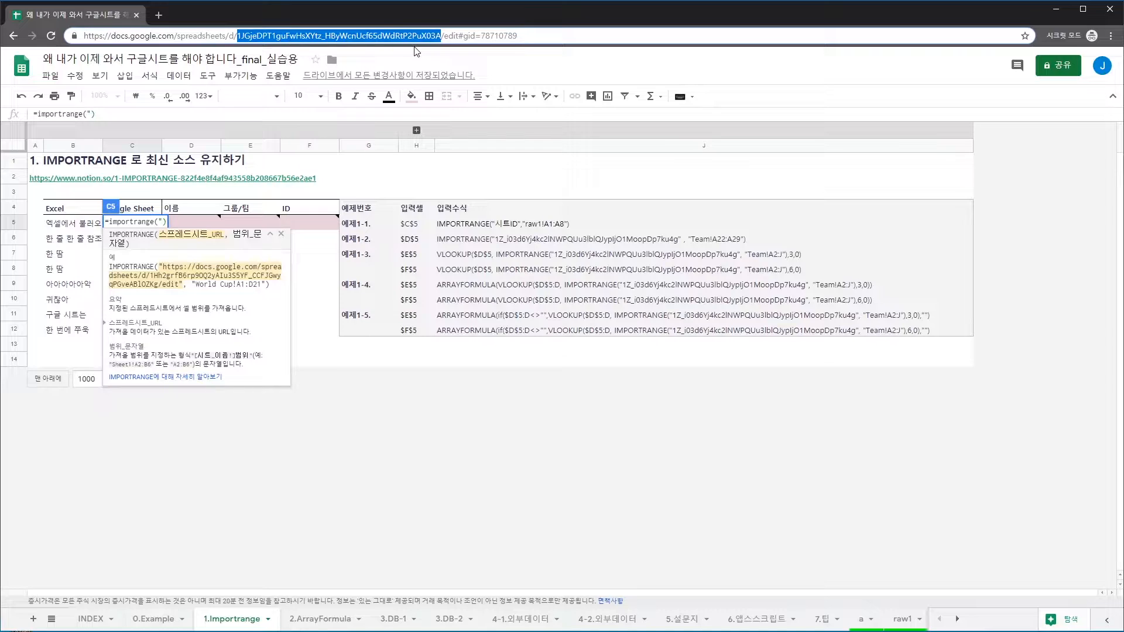
left_click(164, 223)
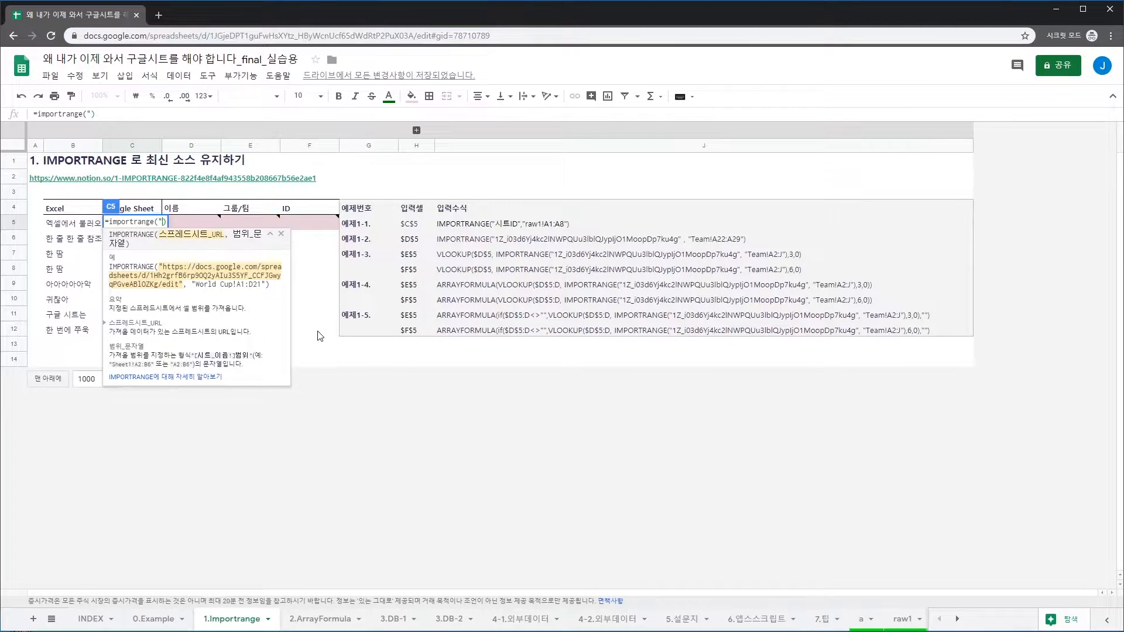
key("ctrl+v")
type("\"")
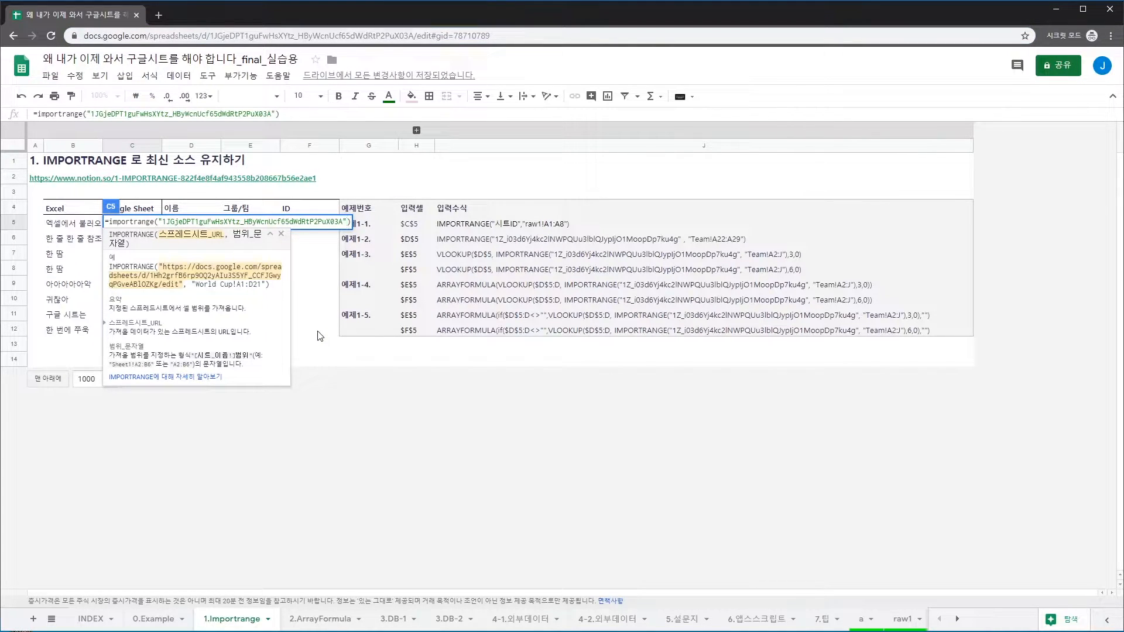
type(",\"")
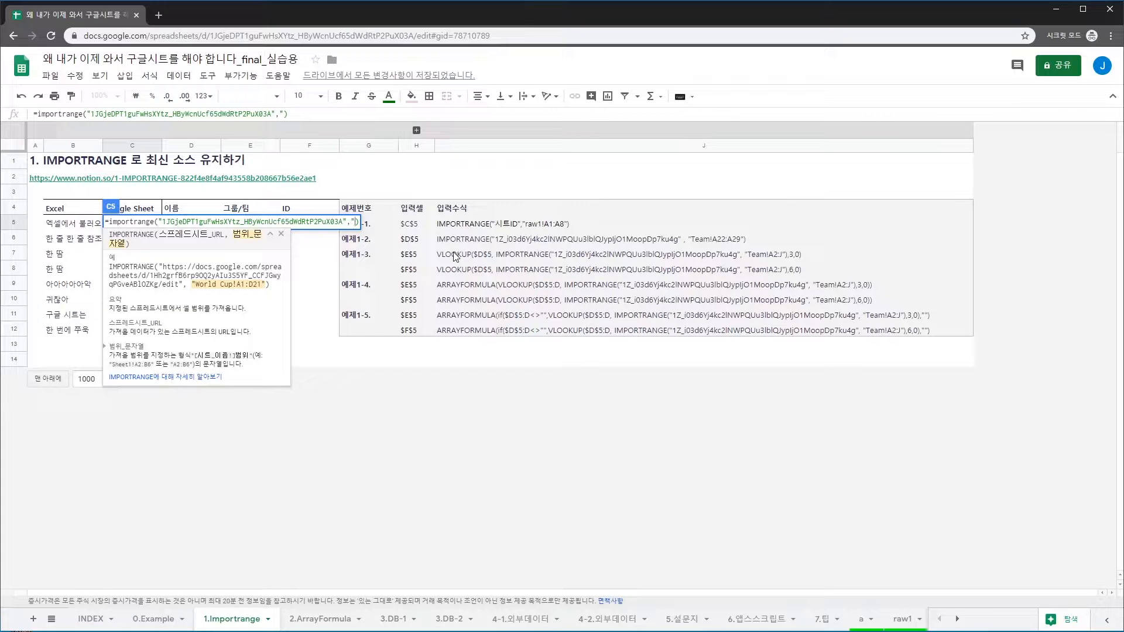
type("ㄱ")
key("BackSpace")
type("raw1!A1")
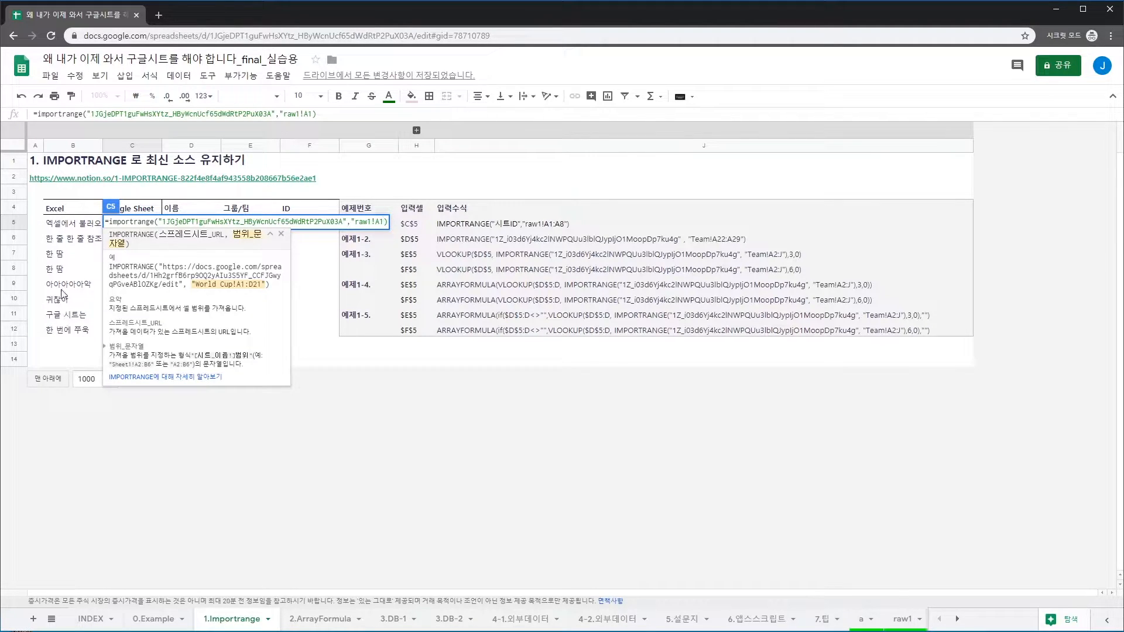
type(":A8\")")
key("BackSpace")
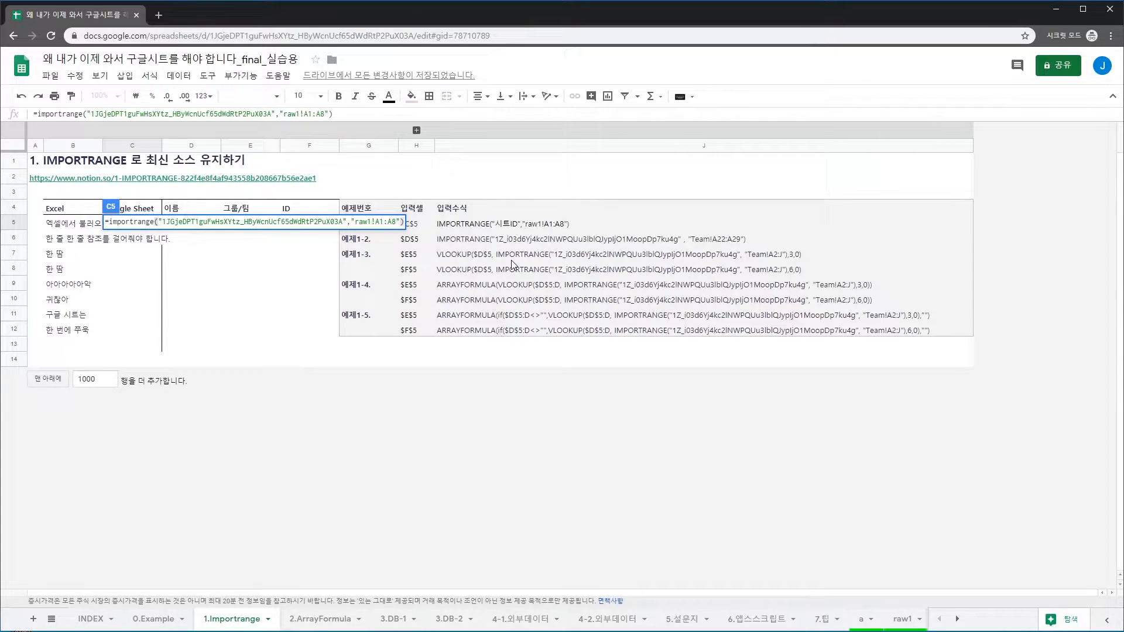
Commit C5's IMPORTRANGE formula and inspect its #REF! result and the connect-sheets prompt
key("Return")
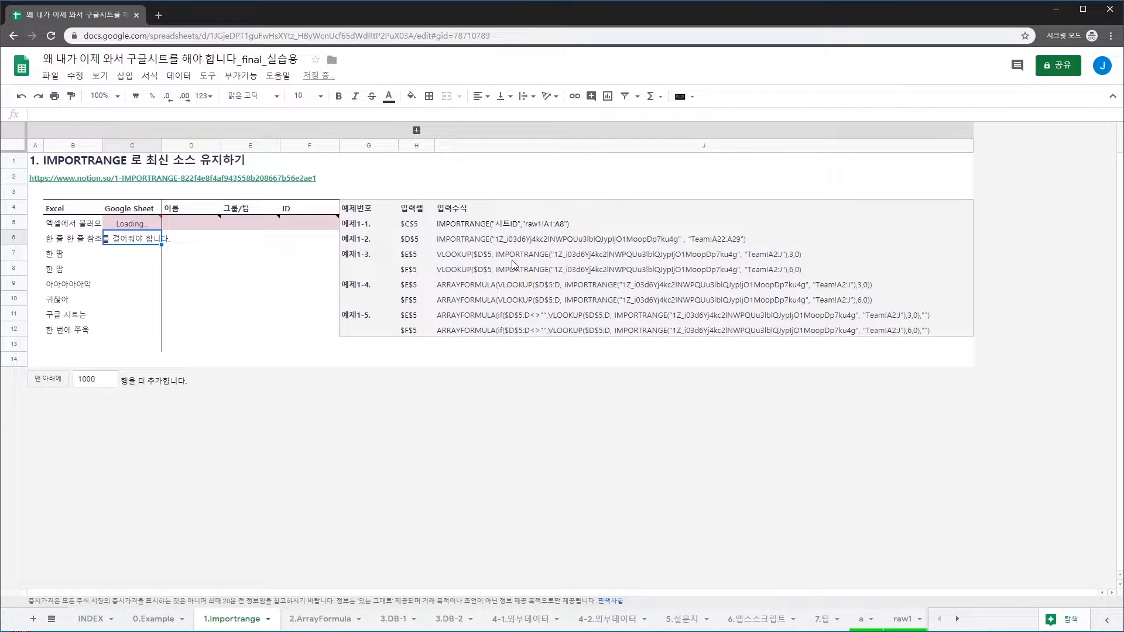
key("Up")
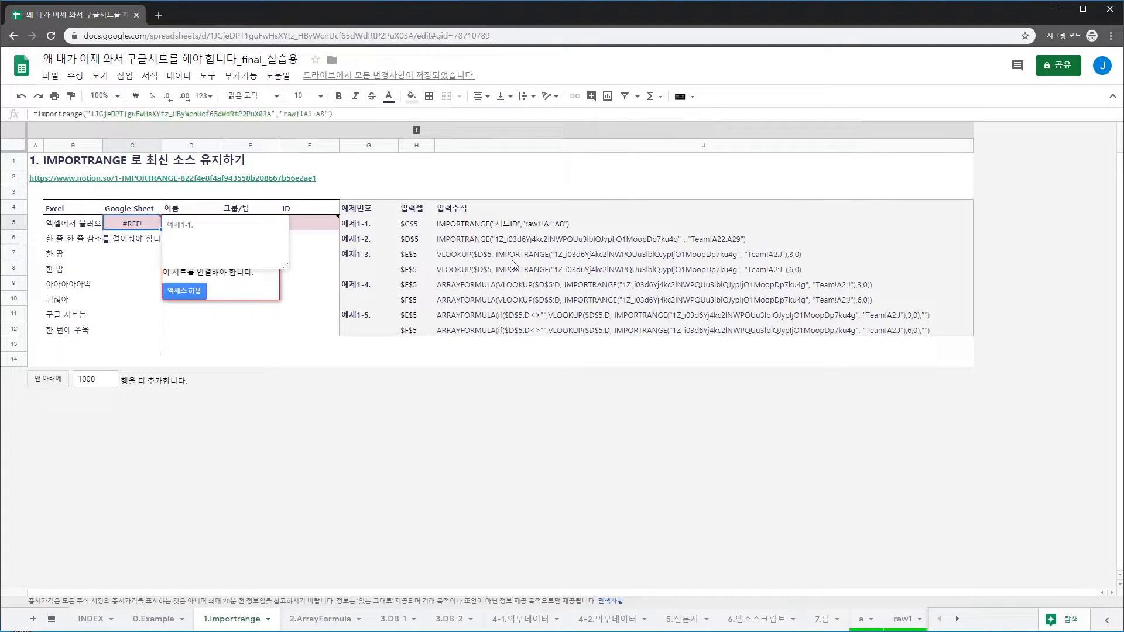
right_click(157, 223)
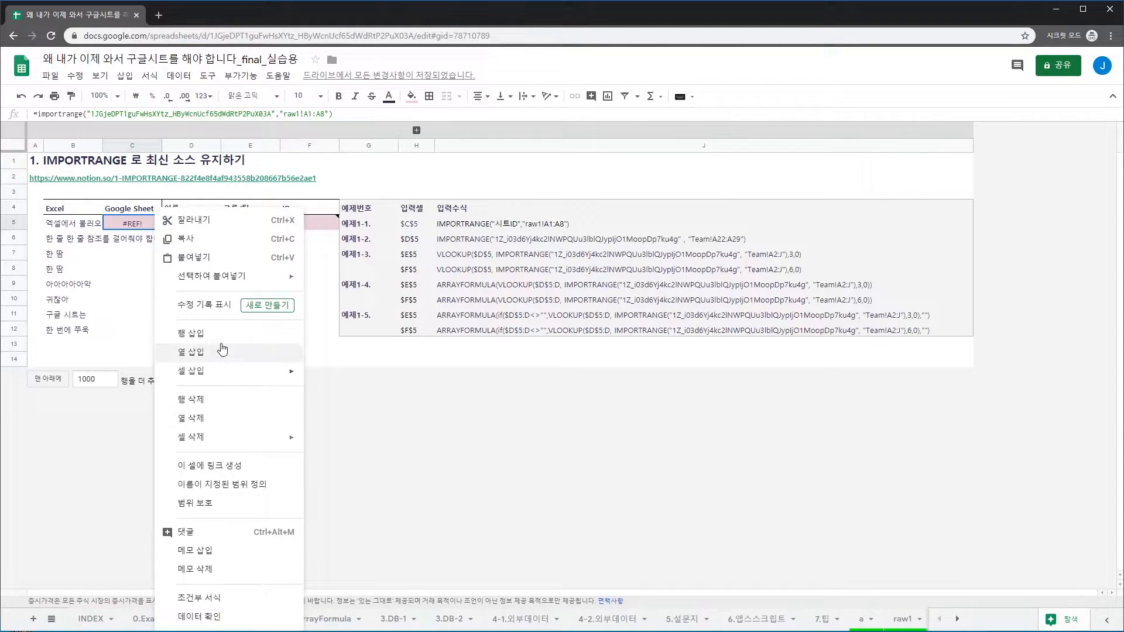
left_click(224, 569)
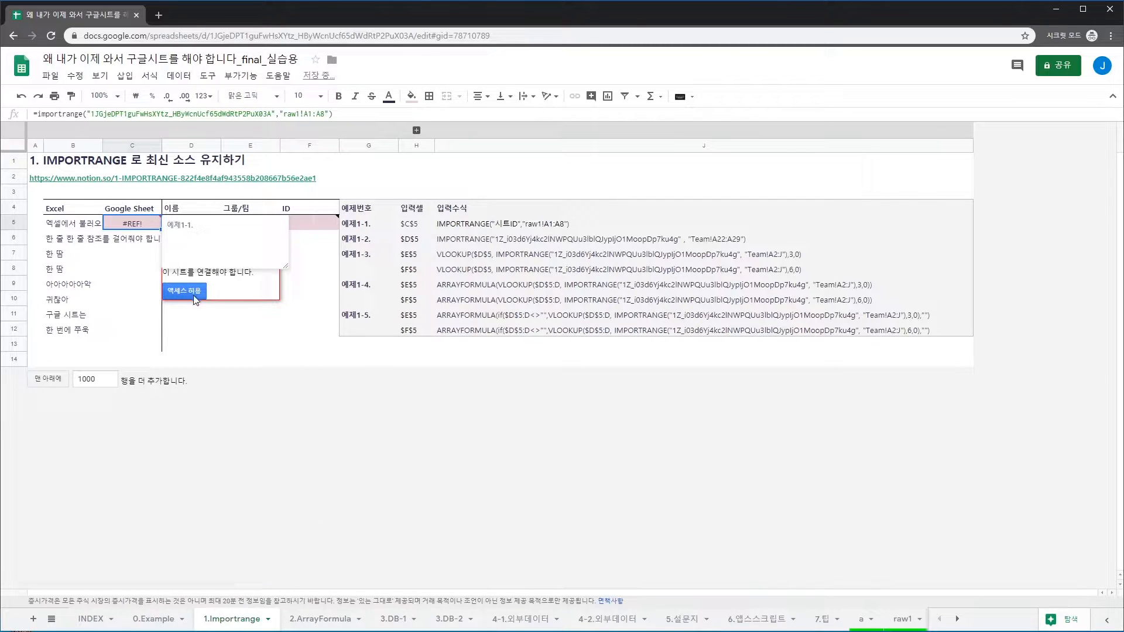
left_click(136, 283)
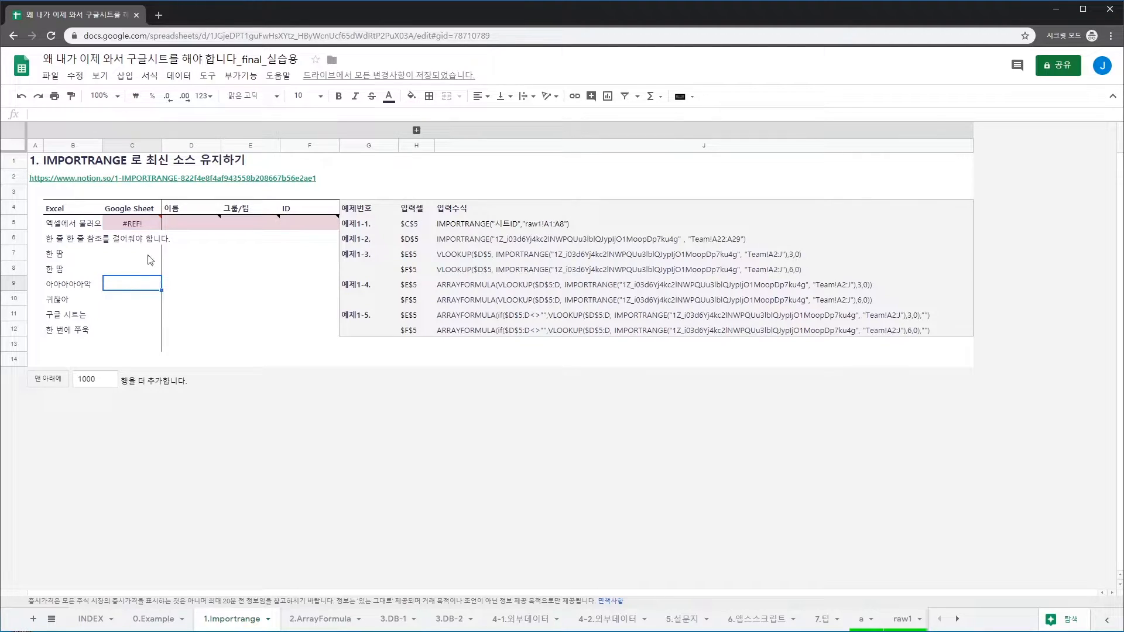
left_click(135, 226)
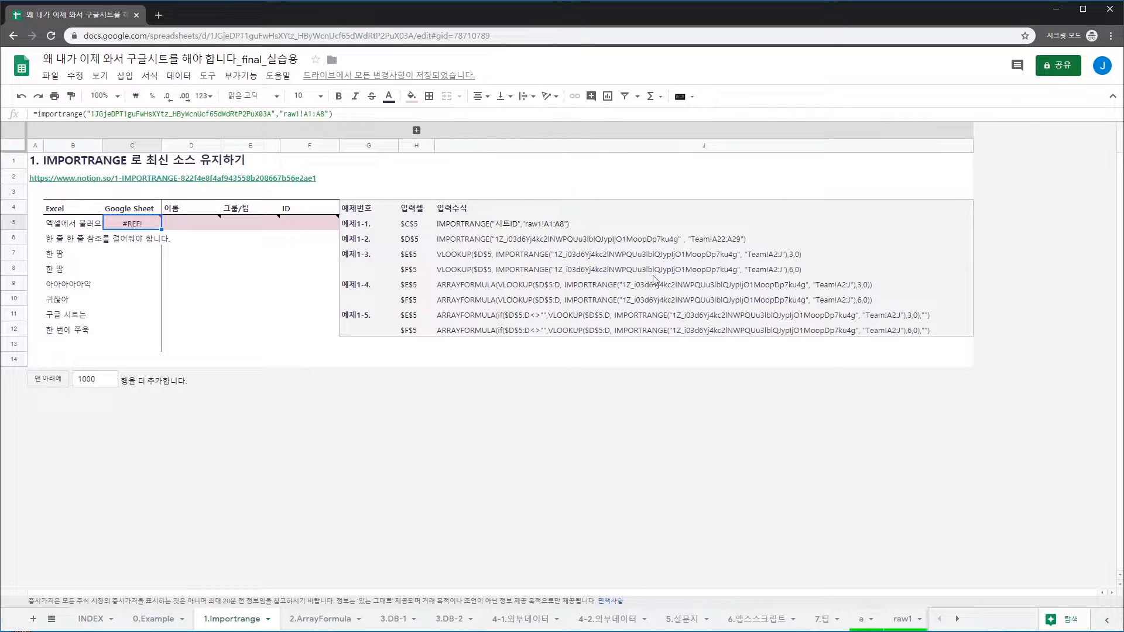
mouse_move(134, 226)
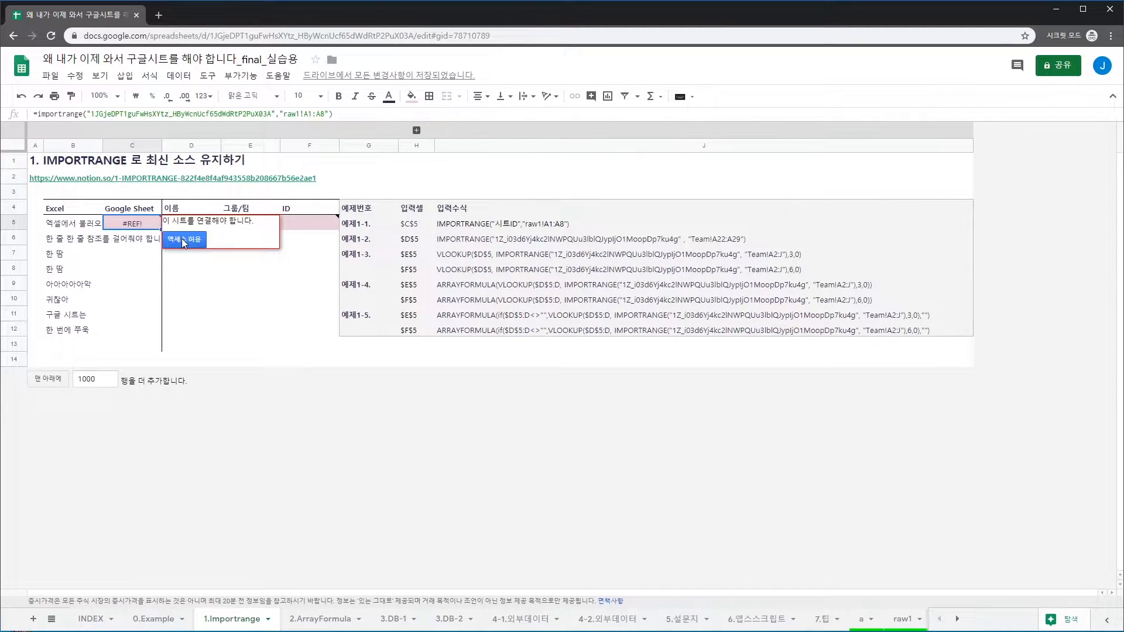
left_click(184, 241)
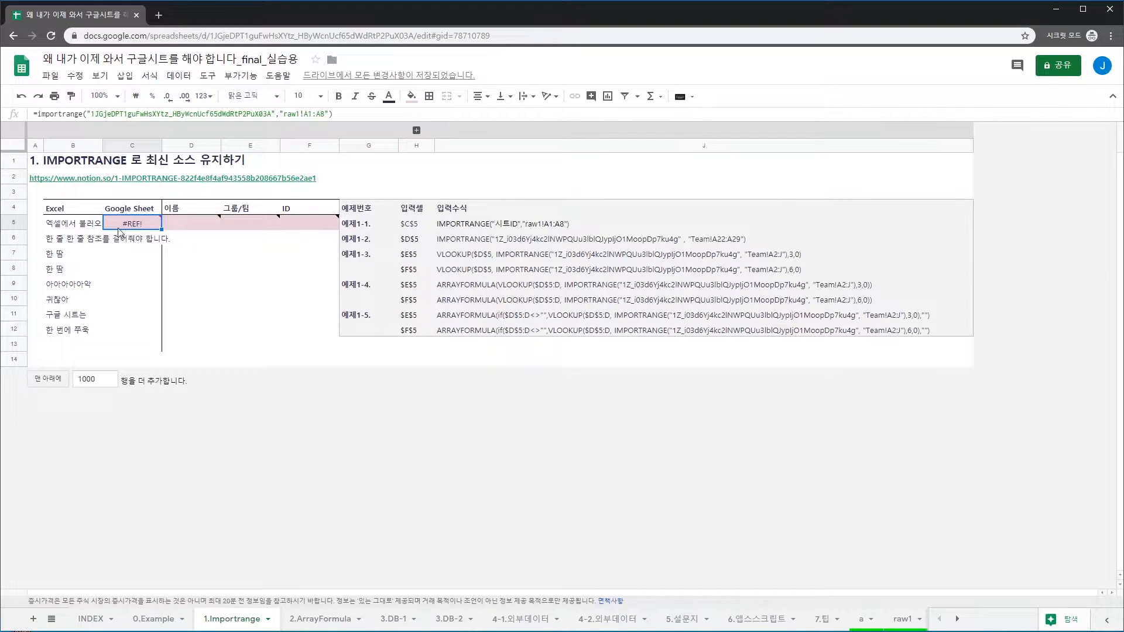
Test a ='raw1'!A1 reference in C8, then clear it
left_click(120, 268)
type("=")
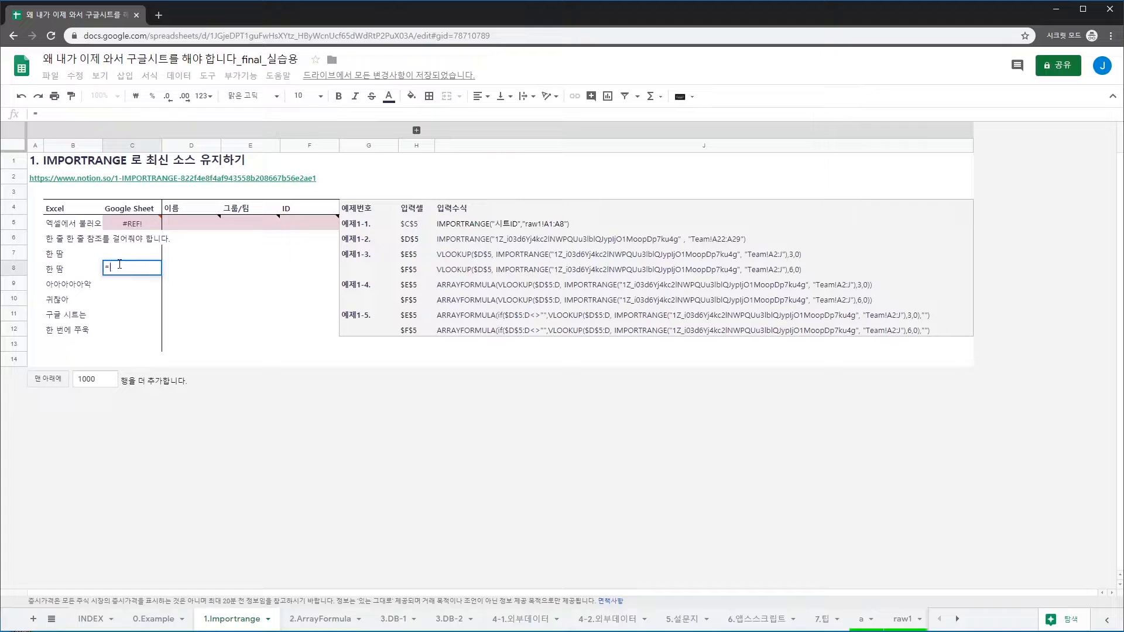
left_click(898, 619)
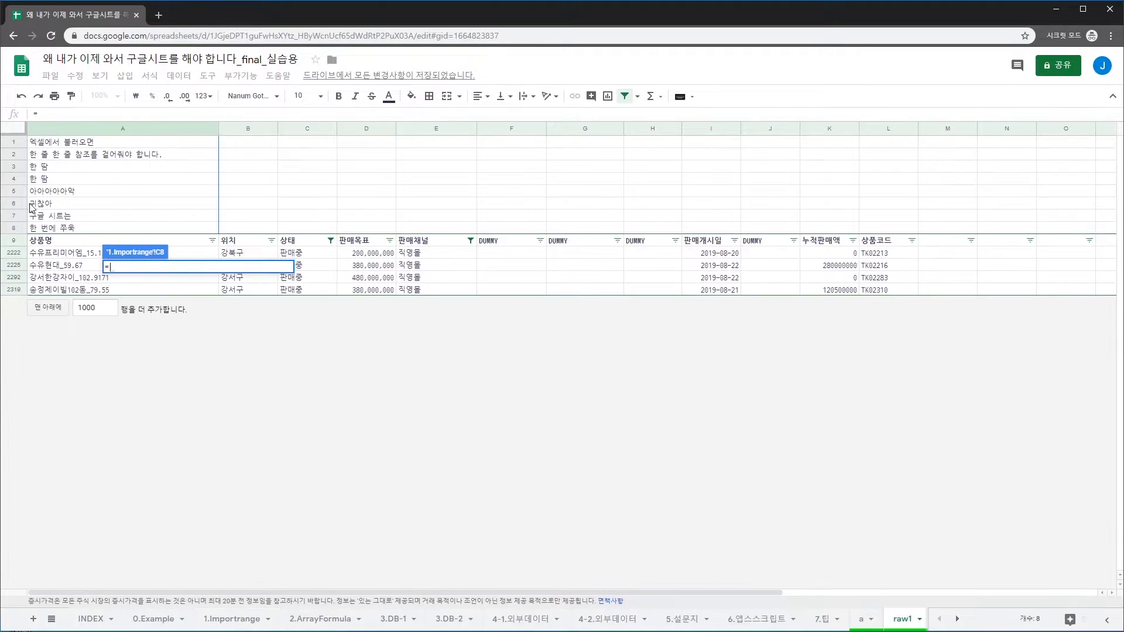
left_click(66, 149)
key("Return")
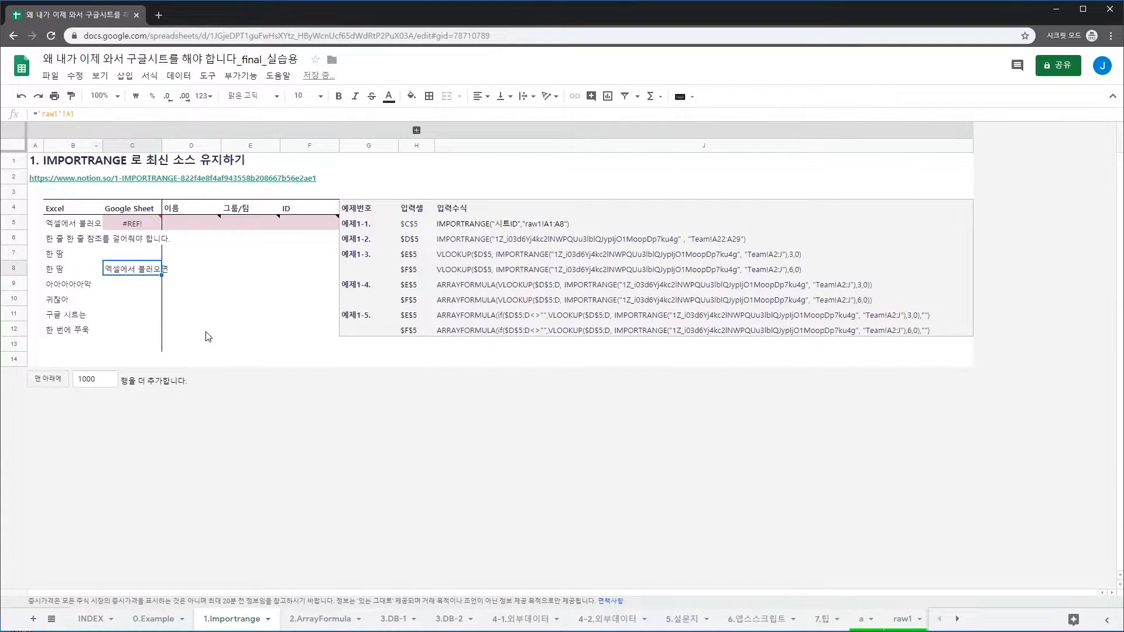
key("Delete")
key("Up")
key("Up")
key("Up")
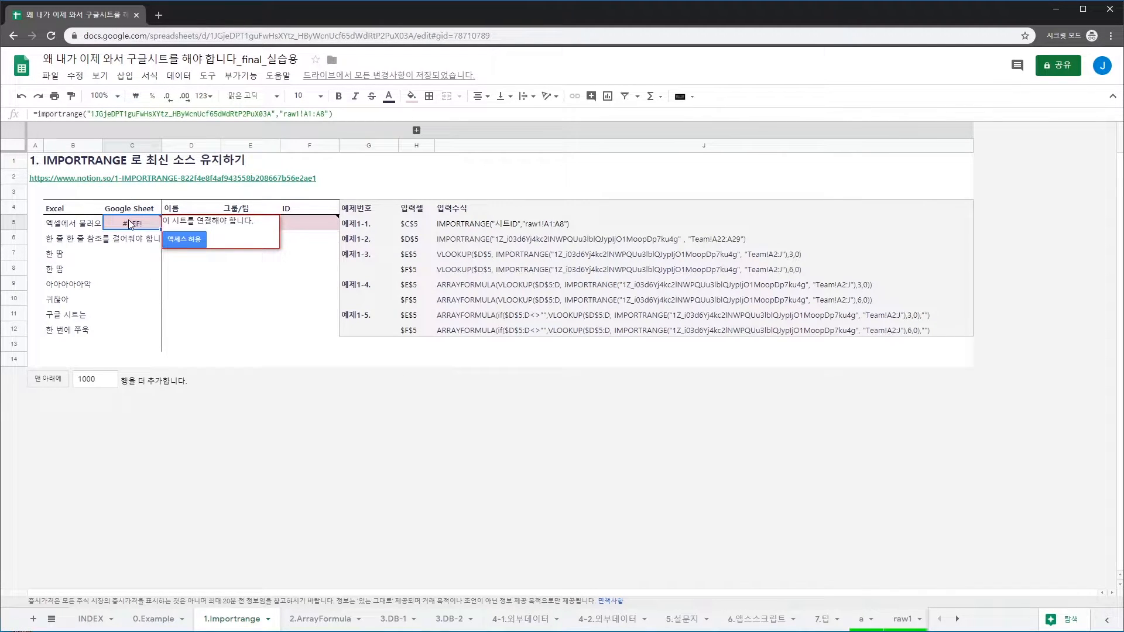
Allow access for C5's formula so raw1!A1:A8 fills C5:C12, then check the imported list
left_click(186, 238)
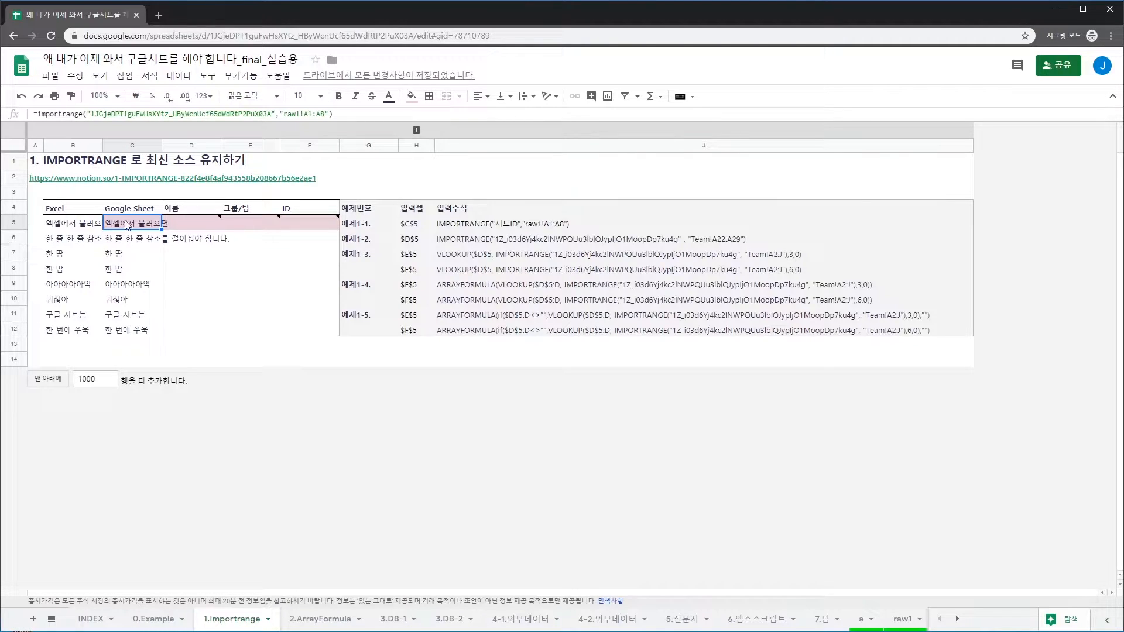
left_click_drag(328, 115, 280, 114)
key("Escape")
key("Down")
key("Down")
key("Down")
key("Down")
key("Down")
key("Down")
key("Down")
key("Up")
key("Up")
key("Up")
key("Up")
key("Up")
key("Up")
key("Up")
key("Right")
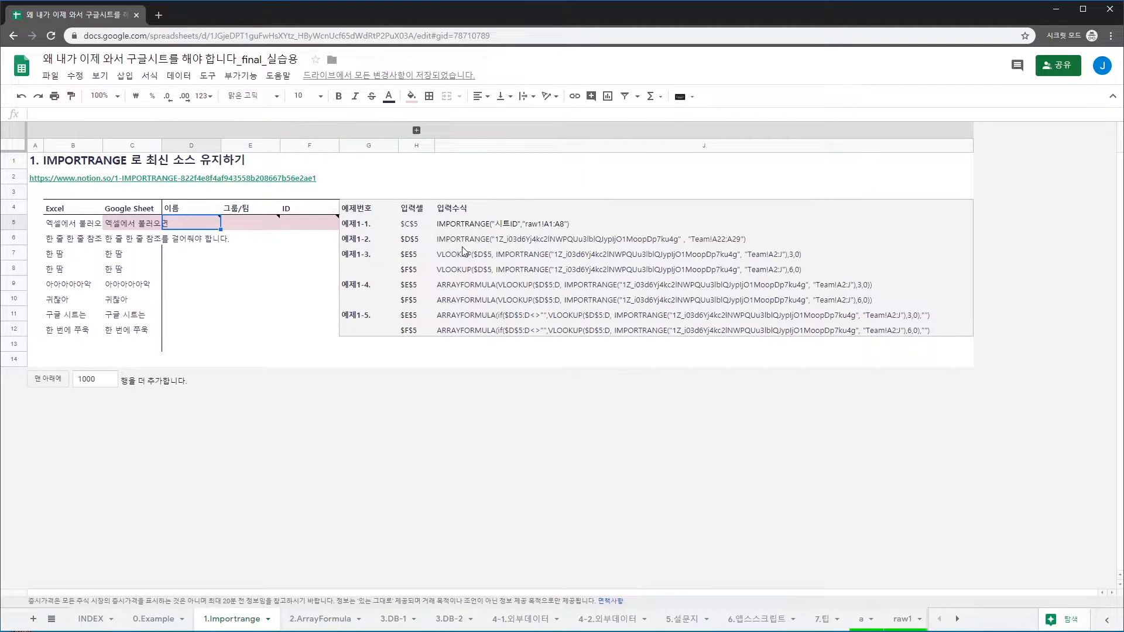
mouse_move(188, 228)
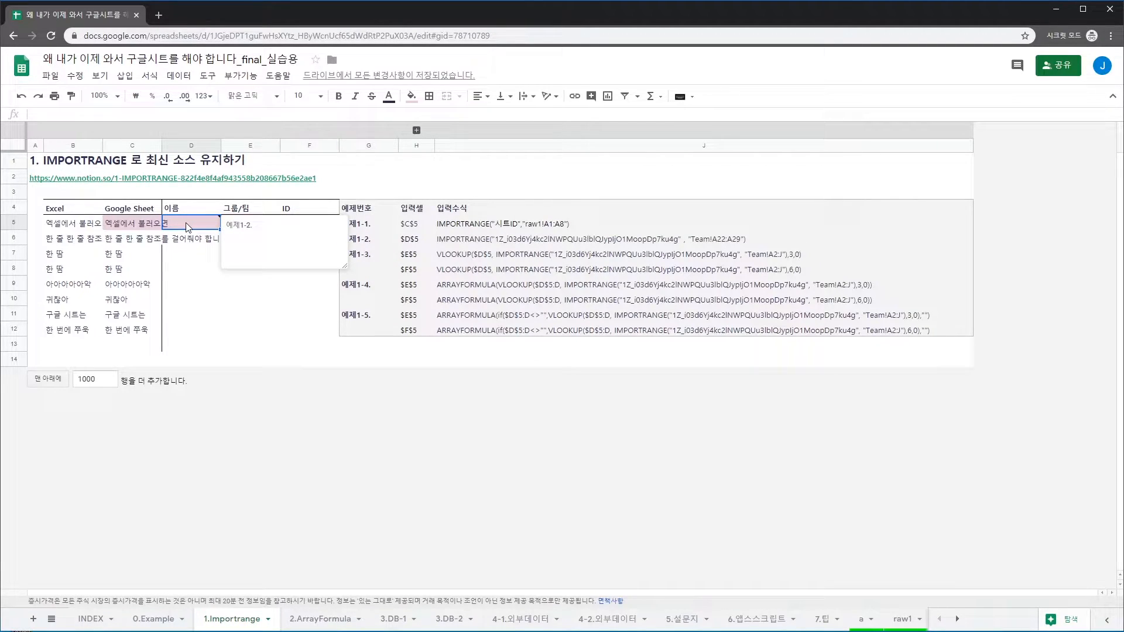
left_click(447, 242)
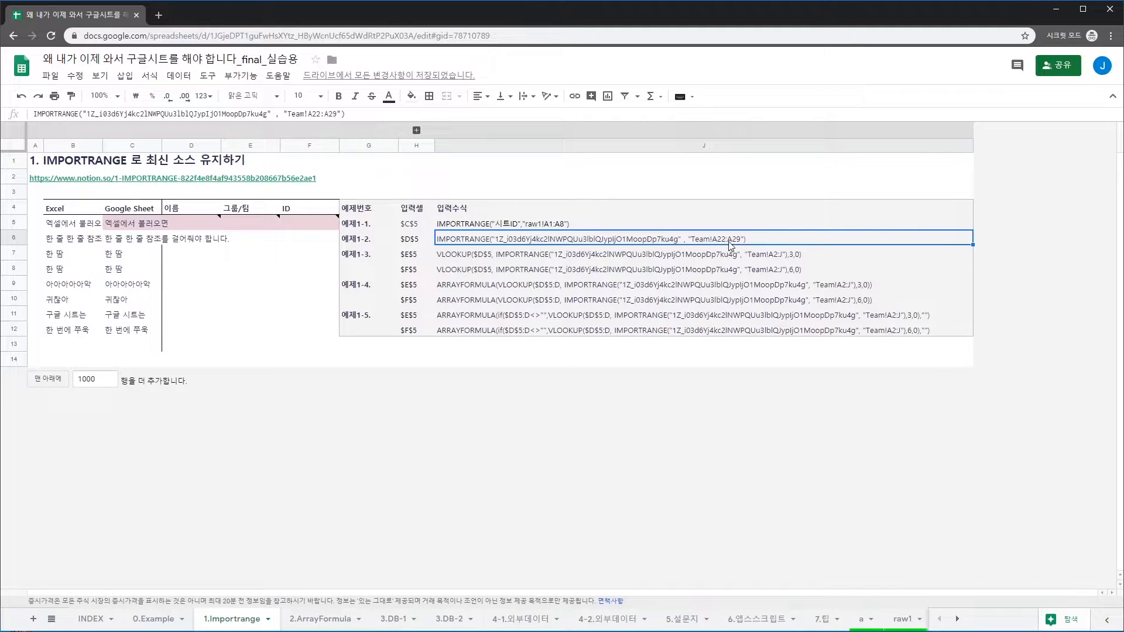
left_click(473, 195)
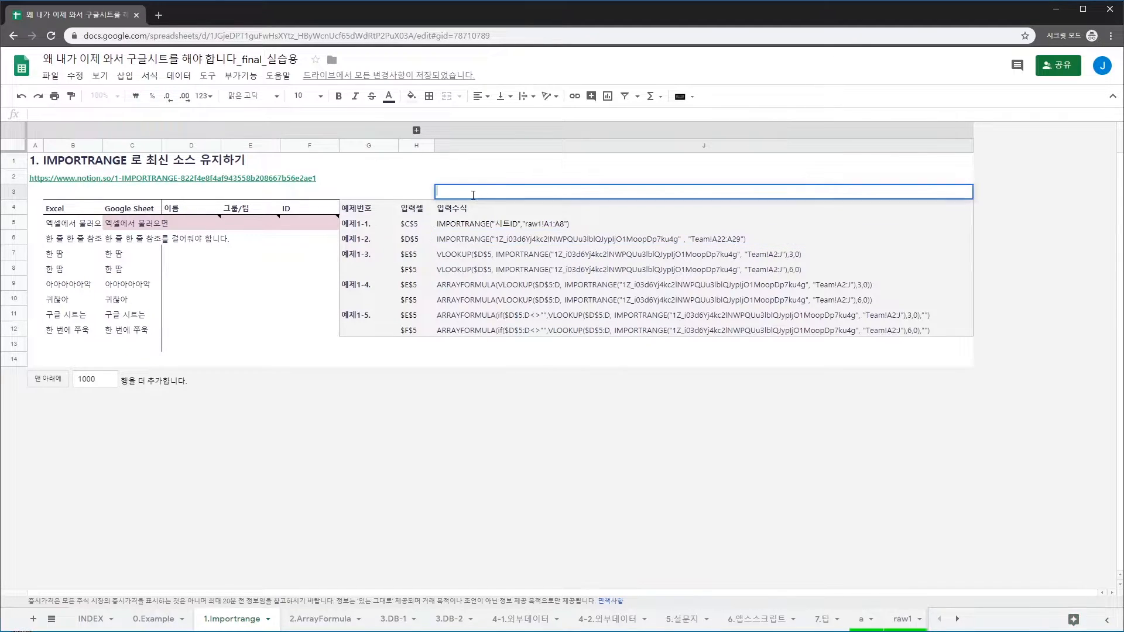
left_click(468, 239)
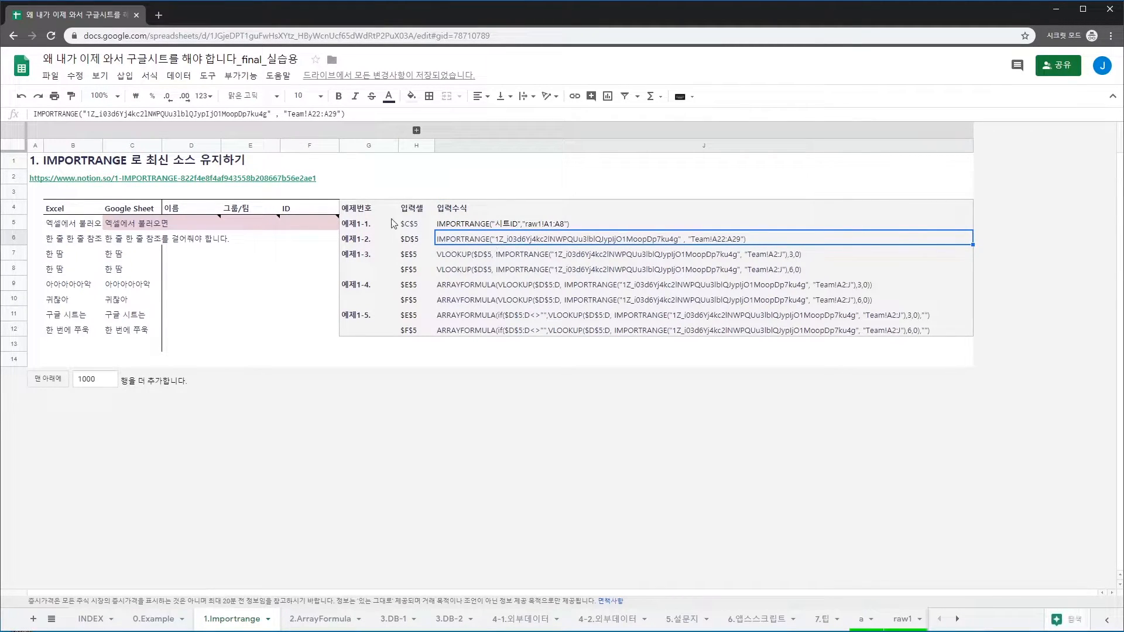
left_click_drag(83, 35, 210, 36)
key("ctrl+c")
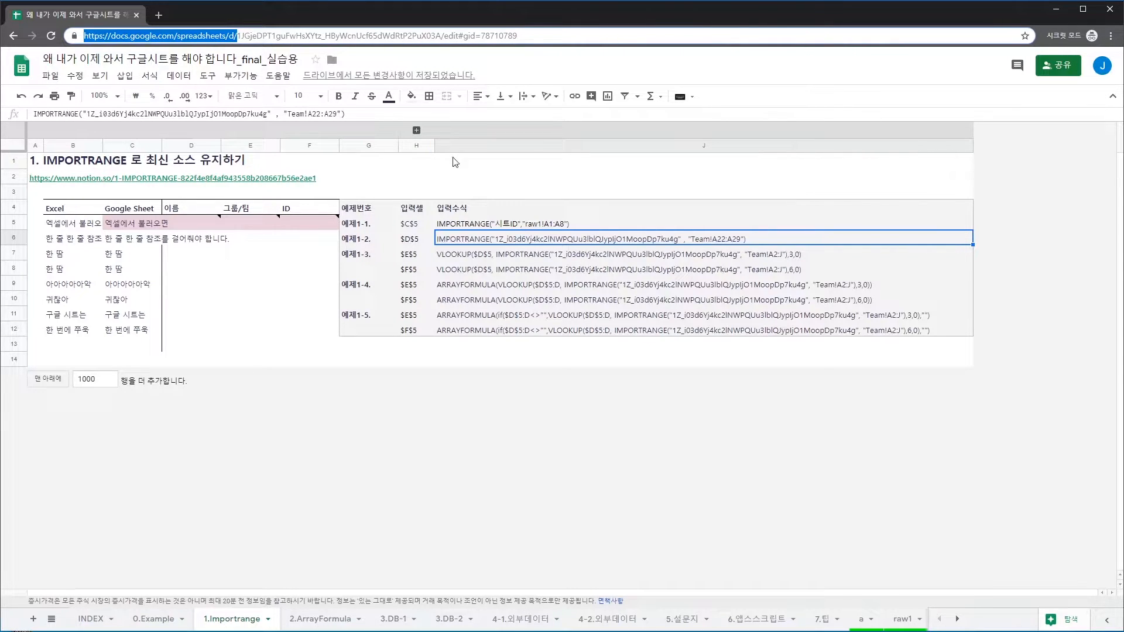
Paste the copied URL prefix into cell J2
left_click(433, 180)
left_click(478, 182)
key("ctrl+v")
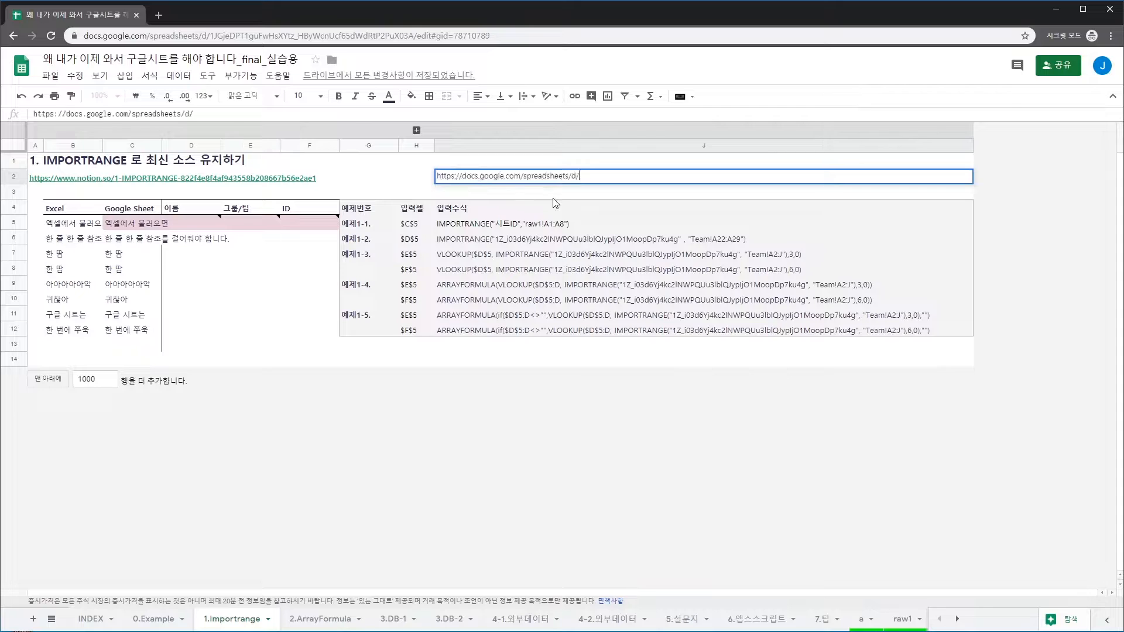
key("Return")
Append the source spreadsheet ID from J6's formula to J2 and open the link
left_click(498, 237)
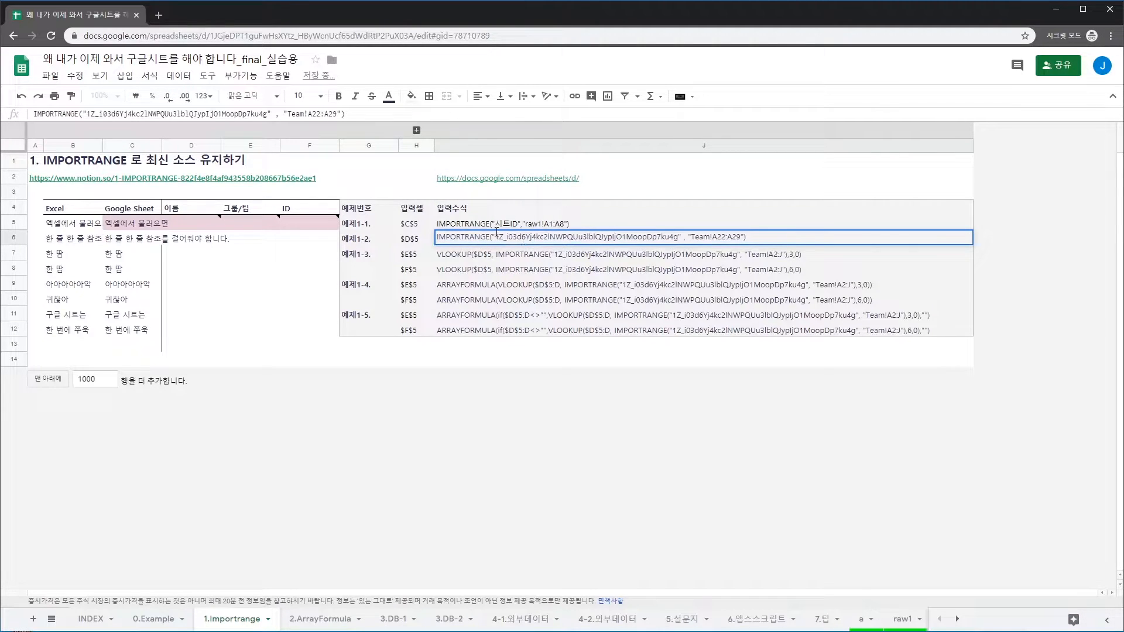
left_click_drag(497, 238, 678, 251)
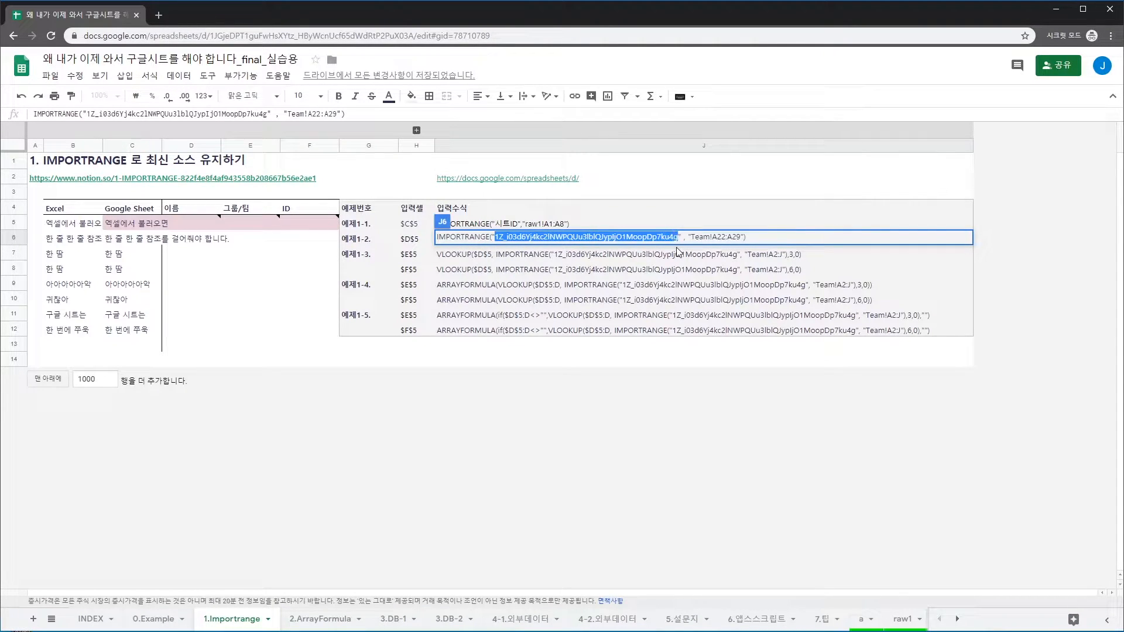
left_click(447, 194)
key("Up")
key("F2")
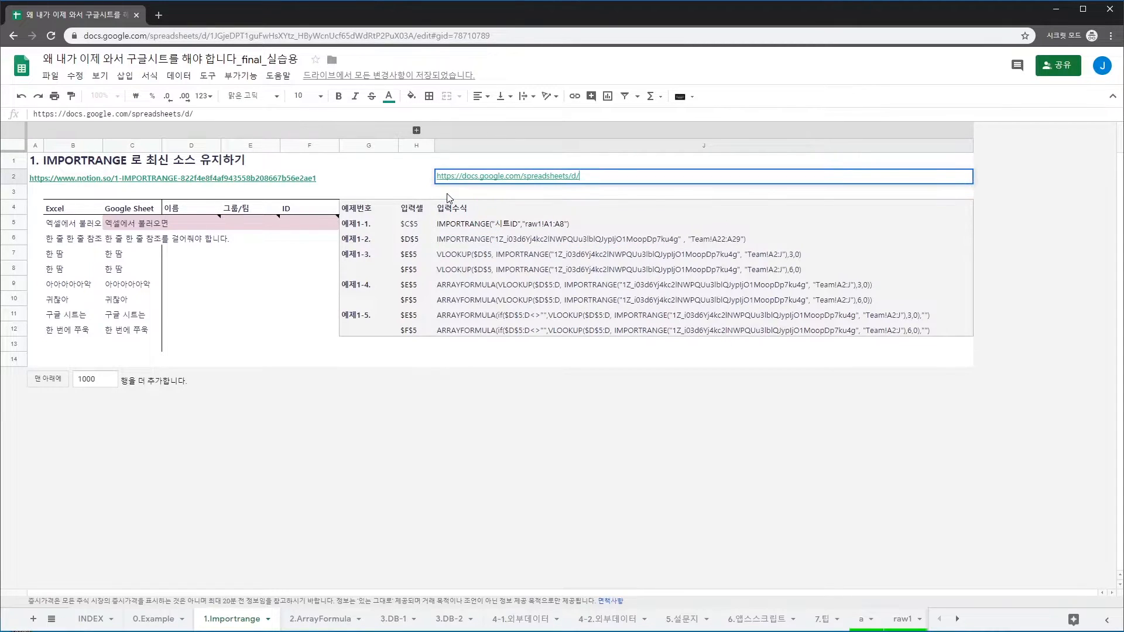
key("Return")
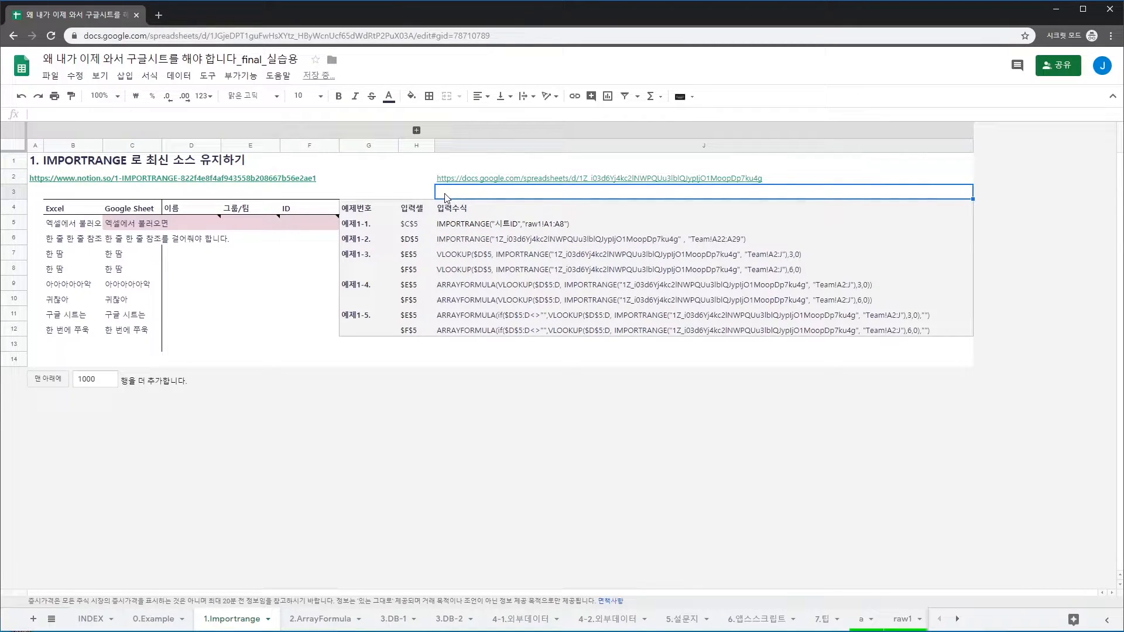
mouse_move(452, 185)
left_click(483, 199)
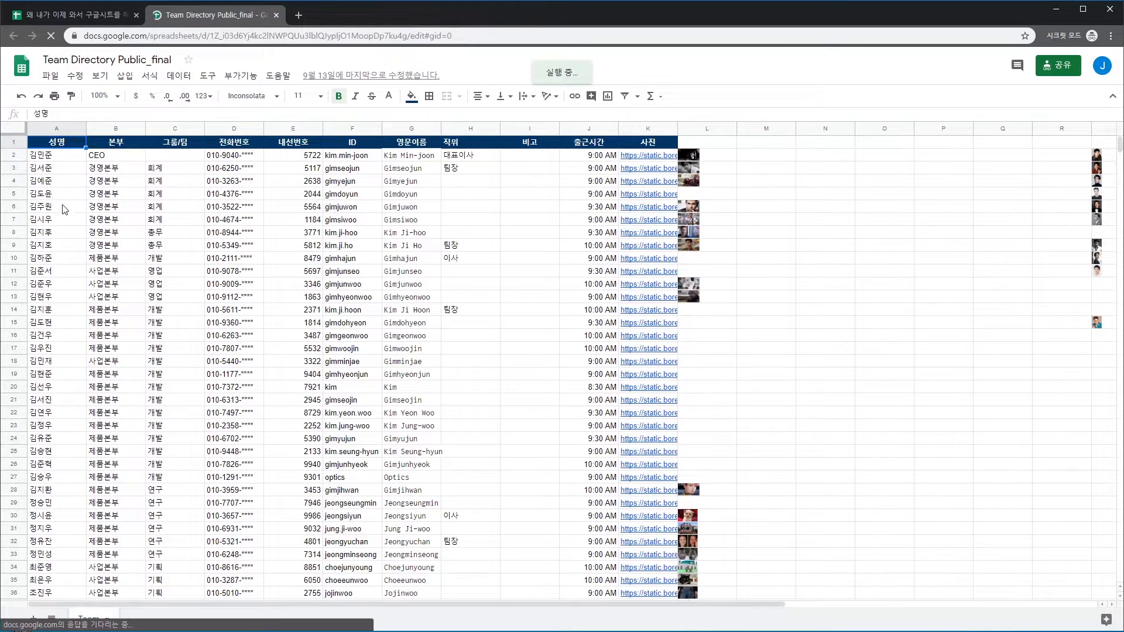
Select the eight Team Directory names in A22:A29, then switch back to the practice spreadsheet
left_click(52, 169)
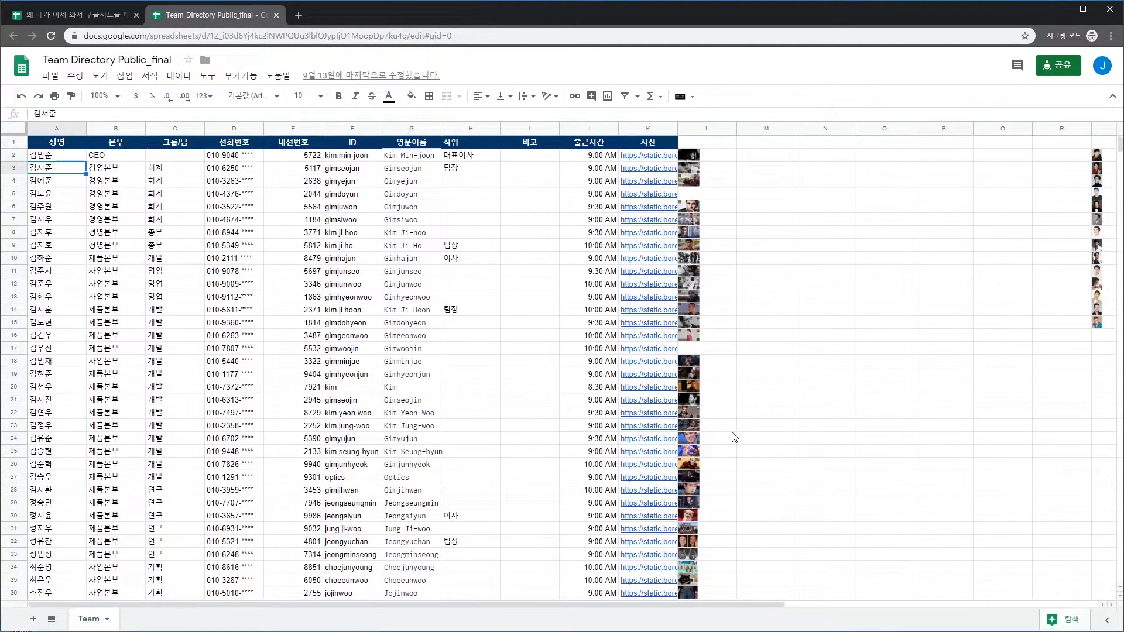
left_click(76, 15)
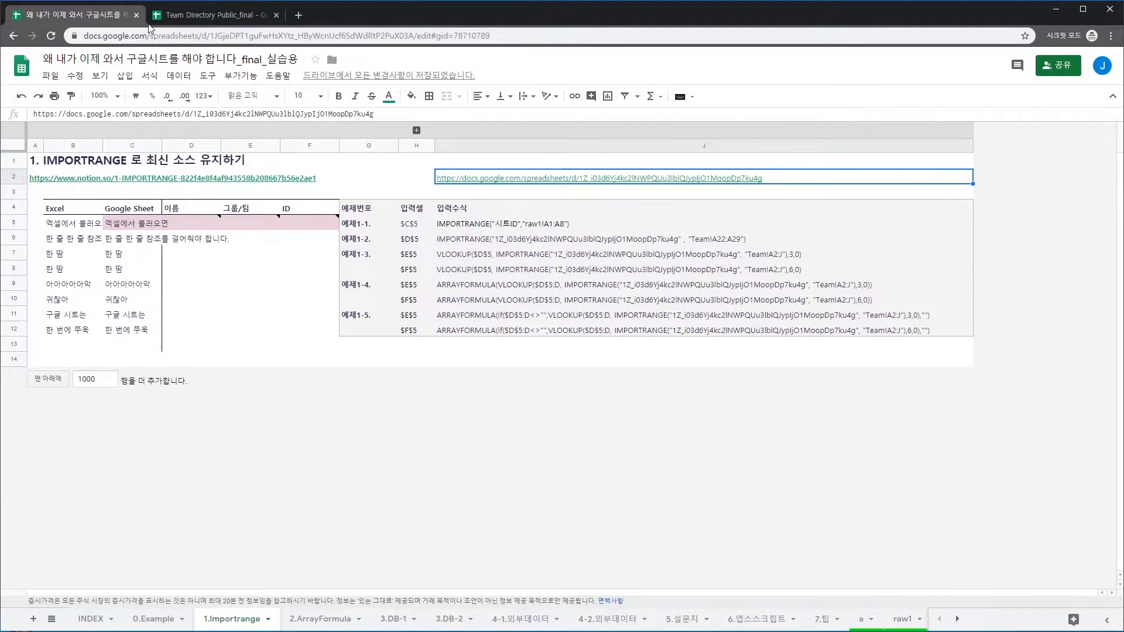
left_click(189, 16)
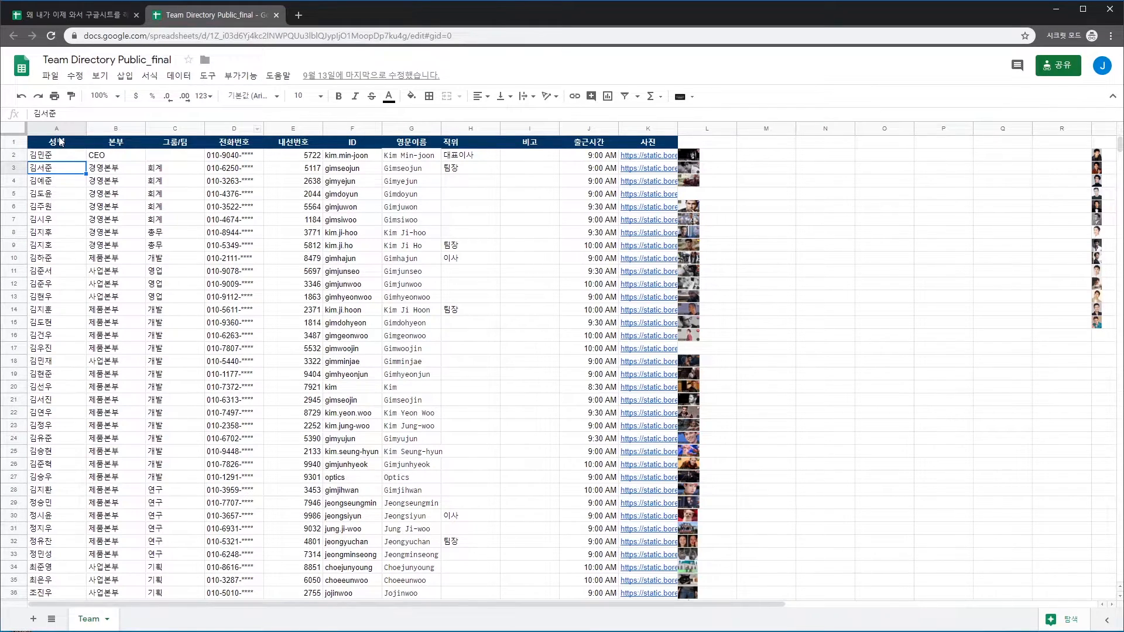
left_click(54, 416)
scroll(60, 489, "down", 1)
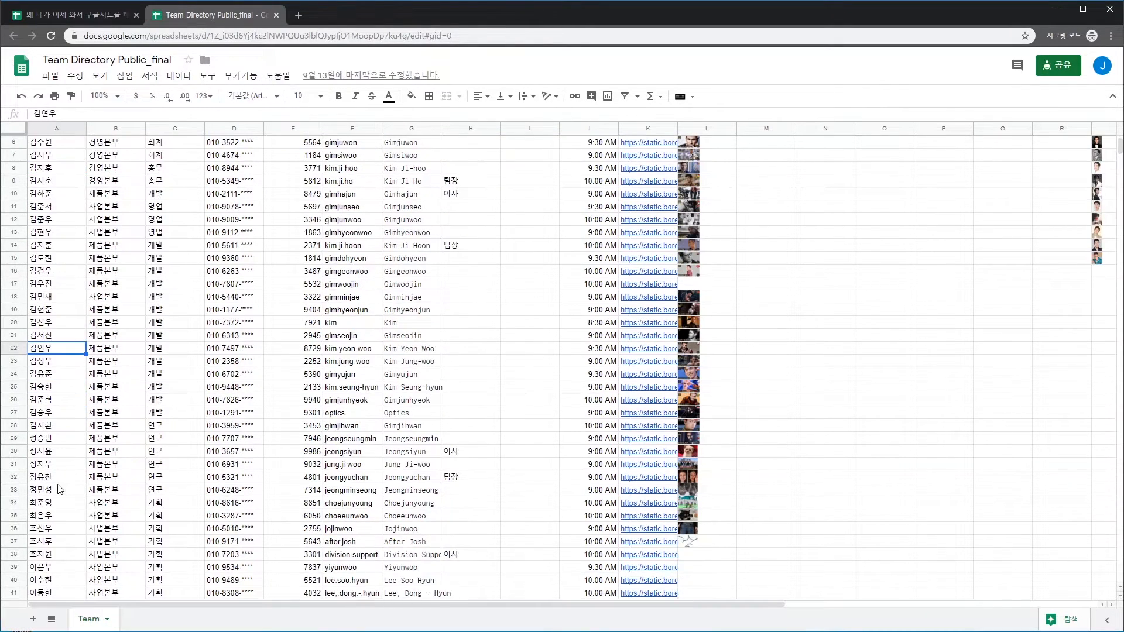
left_click(61, 439, "shift")
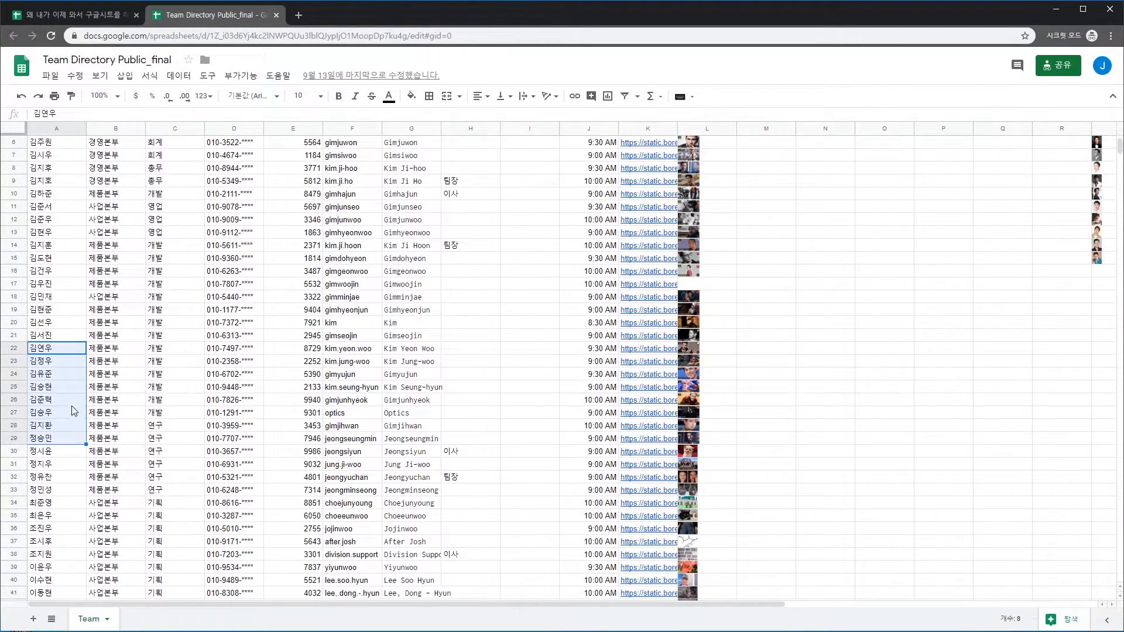
scroll(73, 374, "up", 1)
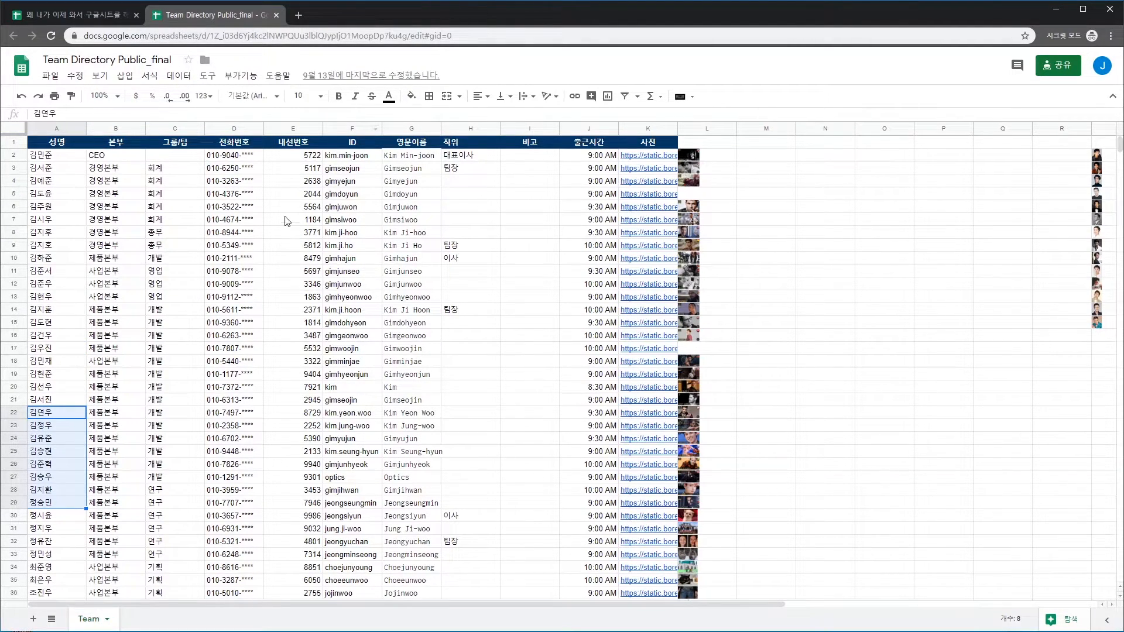
left_click(75, 16)
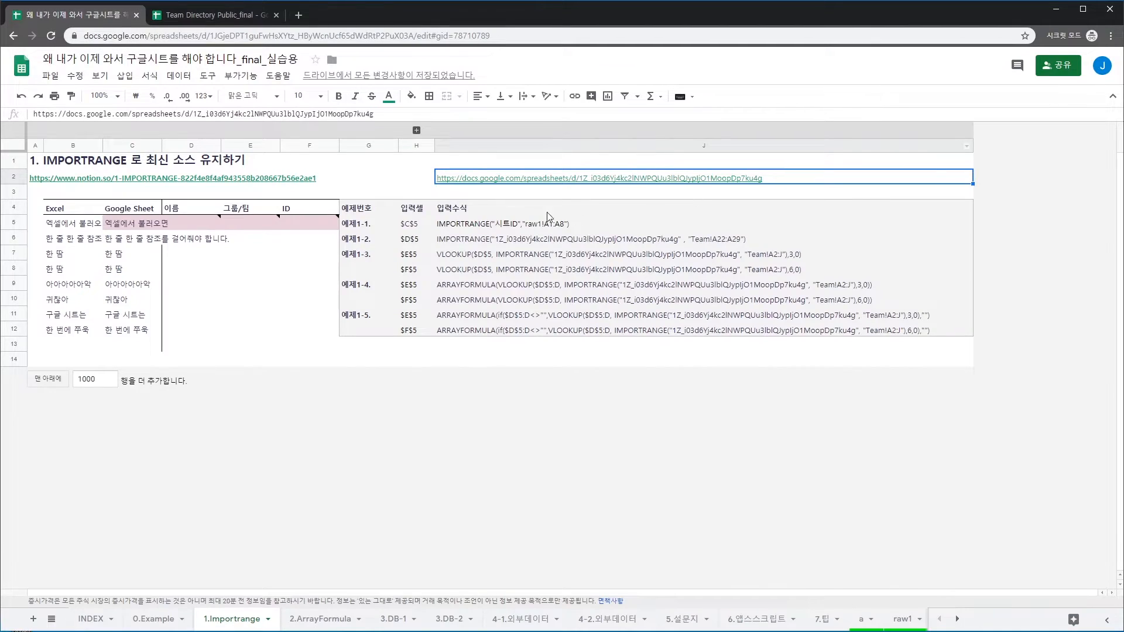
key("Down")
key("Down")
key("Down")
key("Down")
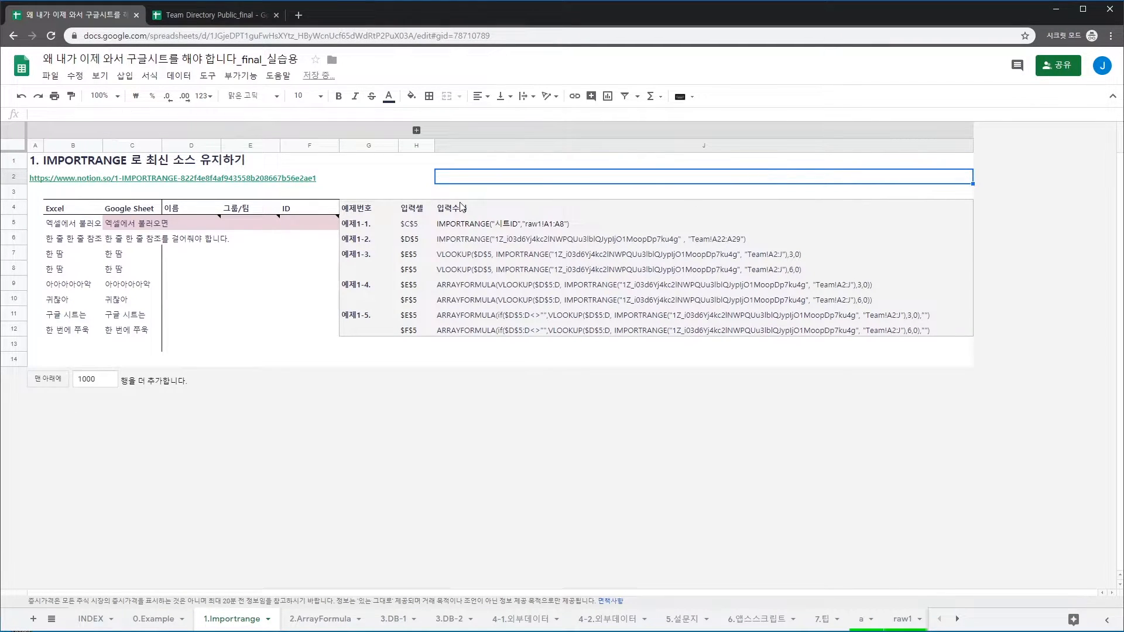
Copy the 예제1-2 IMPORTRANGE formula text from J6
key("Left")
key("Left")
key("Left")
key("Left")
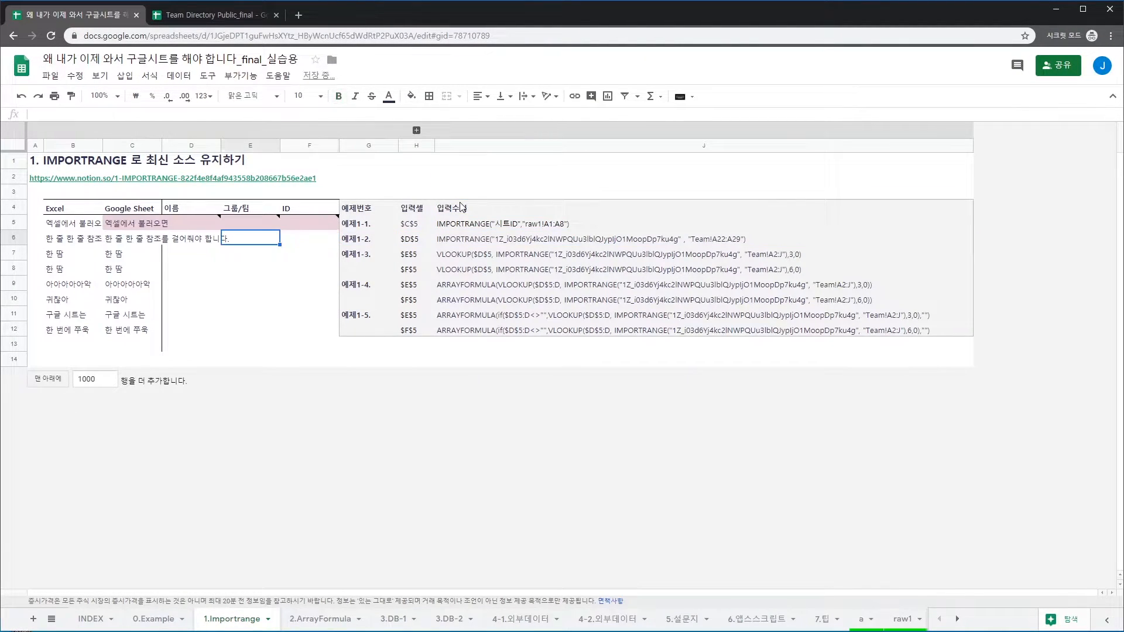
key("Up")
key("Left")
left_click(459, 238)
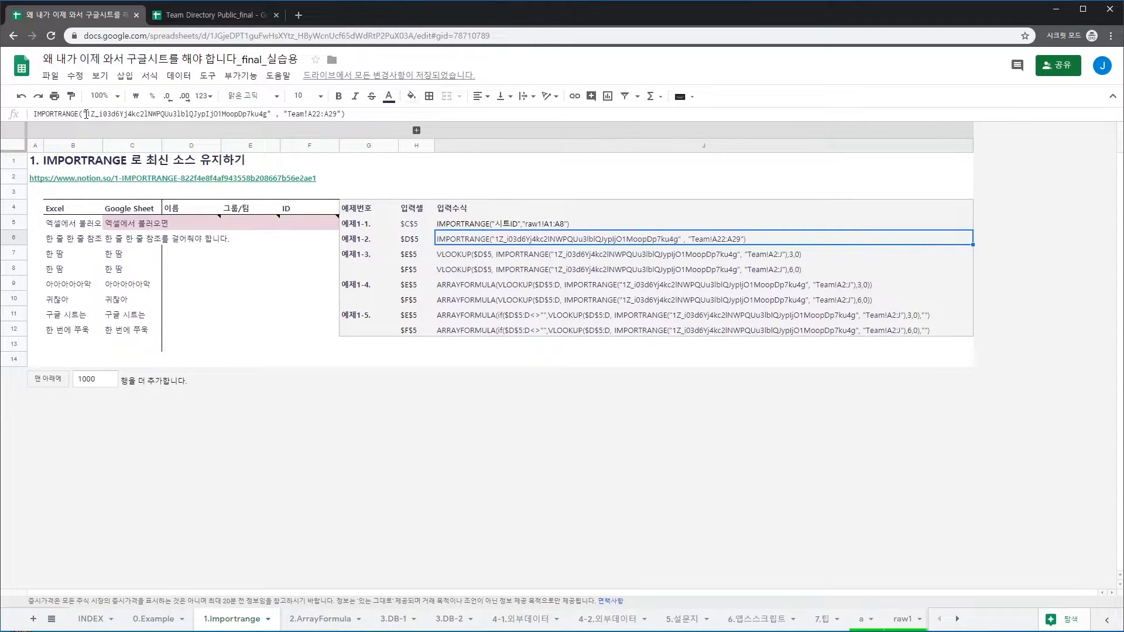
left_click_drag(36, 115, 385, 136)
key("Escape")
Paste the formula into D5 as =IMPORTRANGE("…","Team!A22:A29") and confirm it
left_click(186, 227)
key("Return")
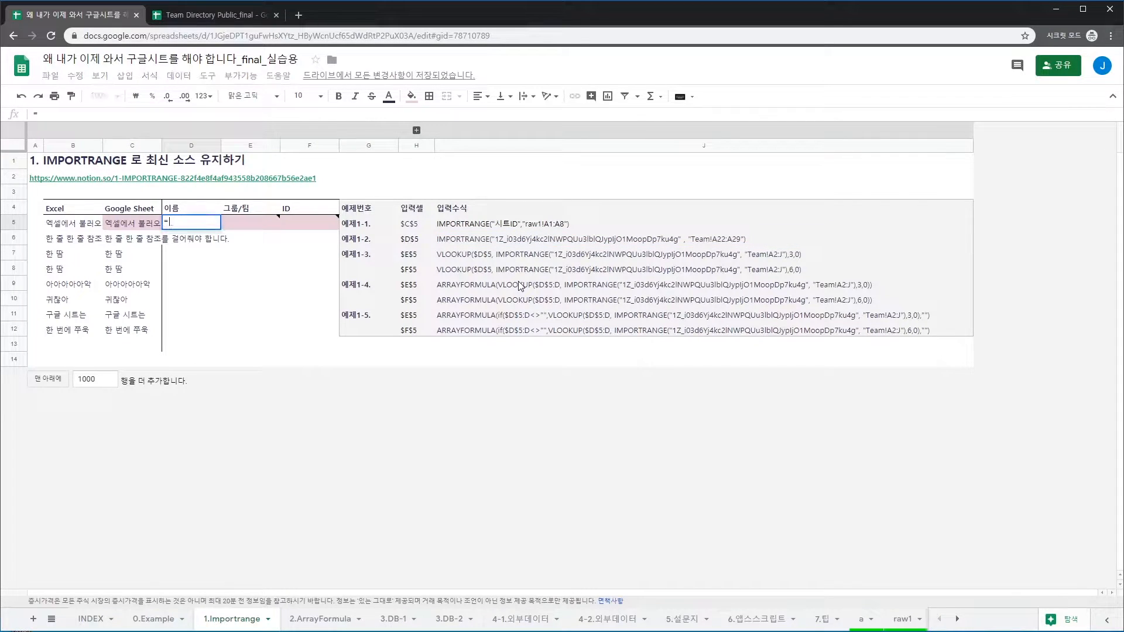
key("Left")
key("Left")
key("Left")
key("Left")
key("Left")
key("Left")
key("Left")
key("Left")
key("Left")
key("Left")
key("Left")
key("Left")
key("Left")
key("Left")
key("Left")
key("Left")
key("Left")
key("Left")
key("Left")
key("Left")
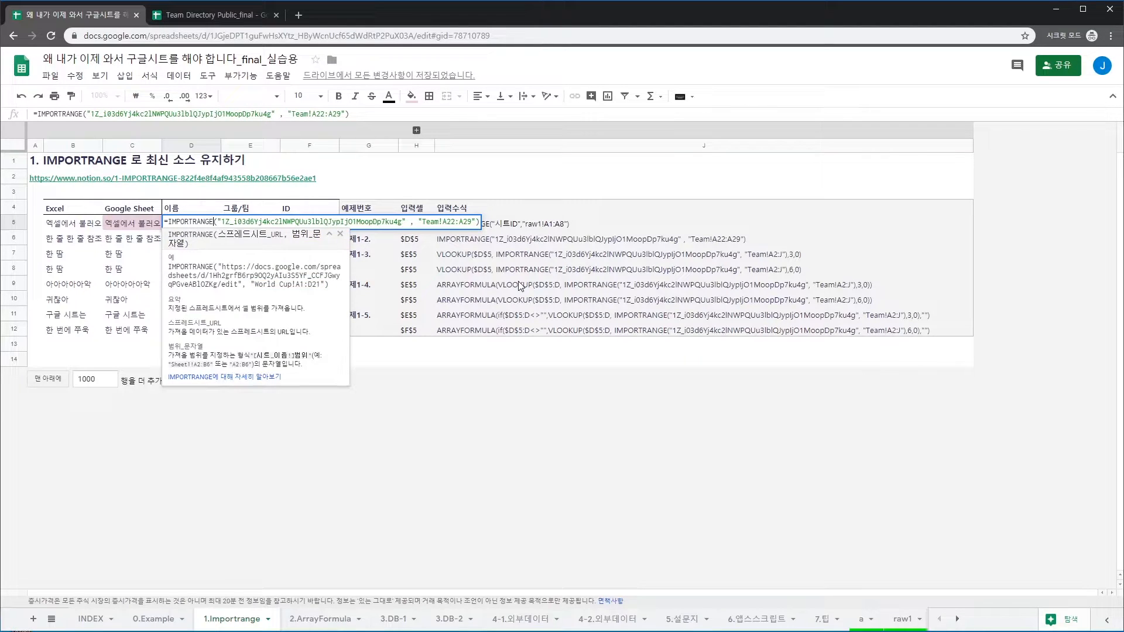
key("Right")
key("Right")
key("Right")
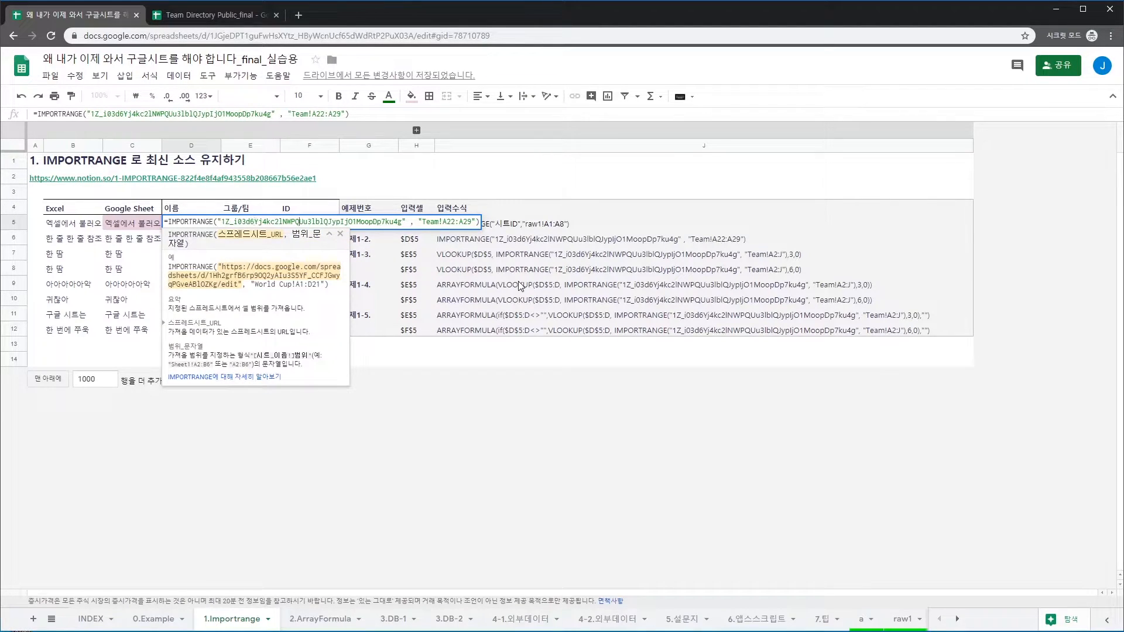
key("Right")
key("Right")
key("Right")
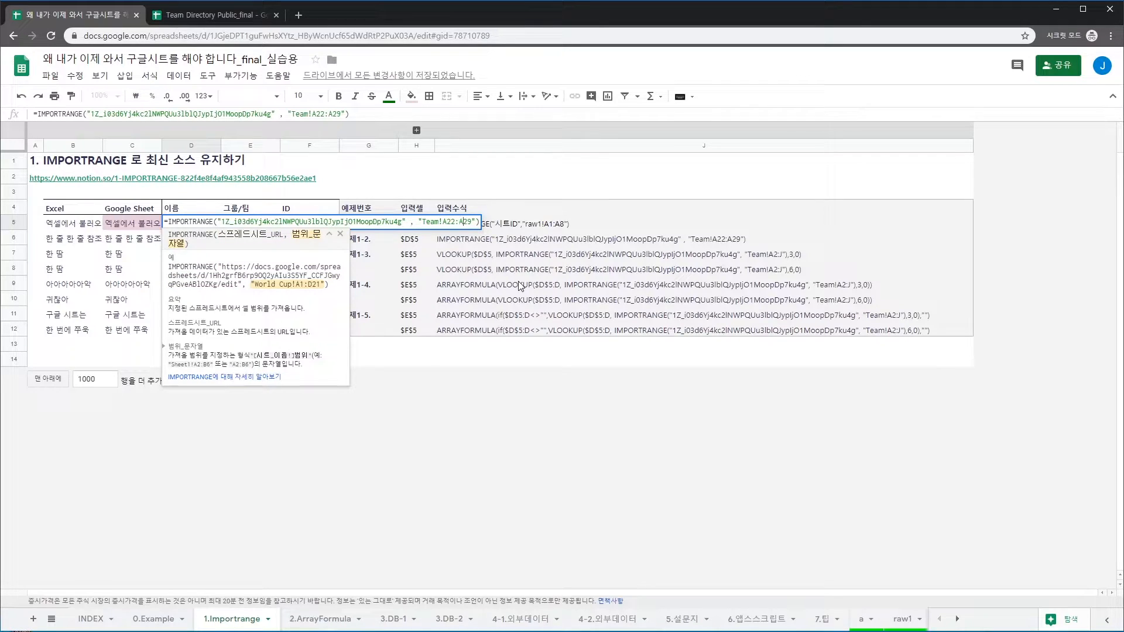
key("Right")
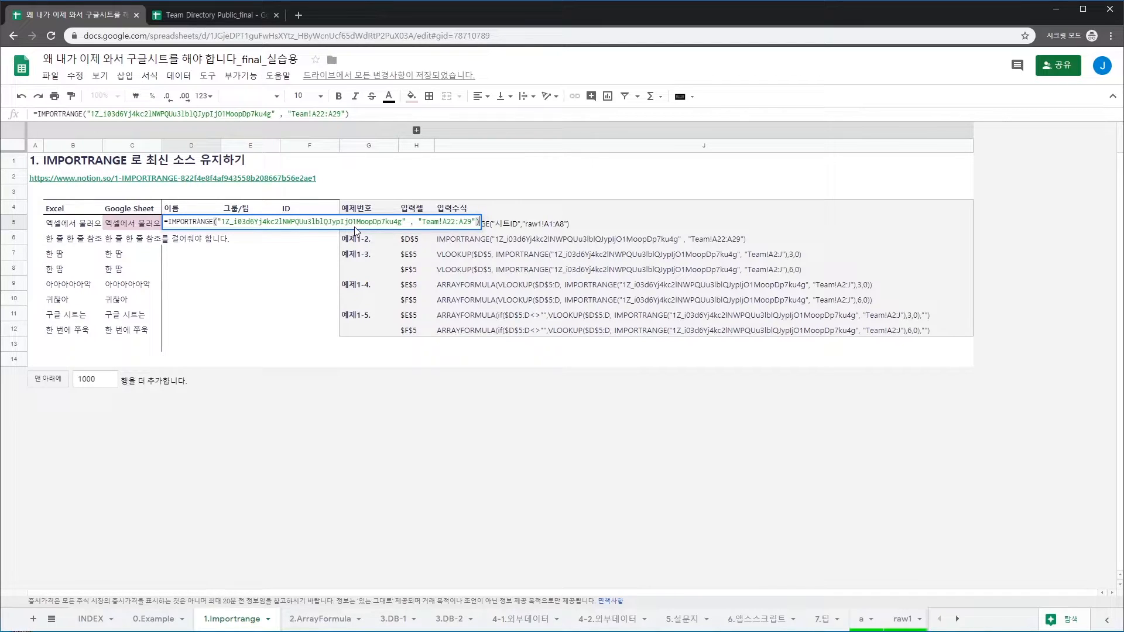
key("Return")
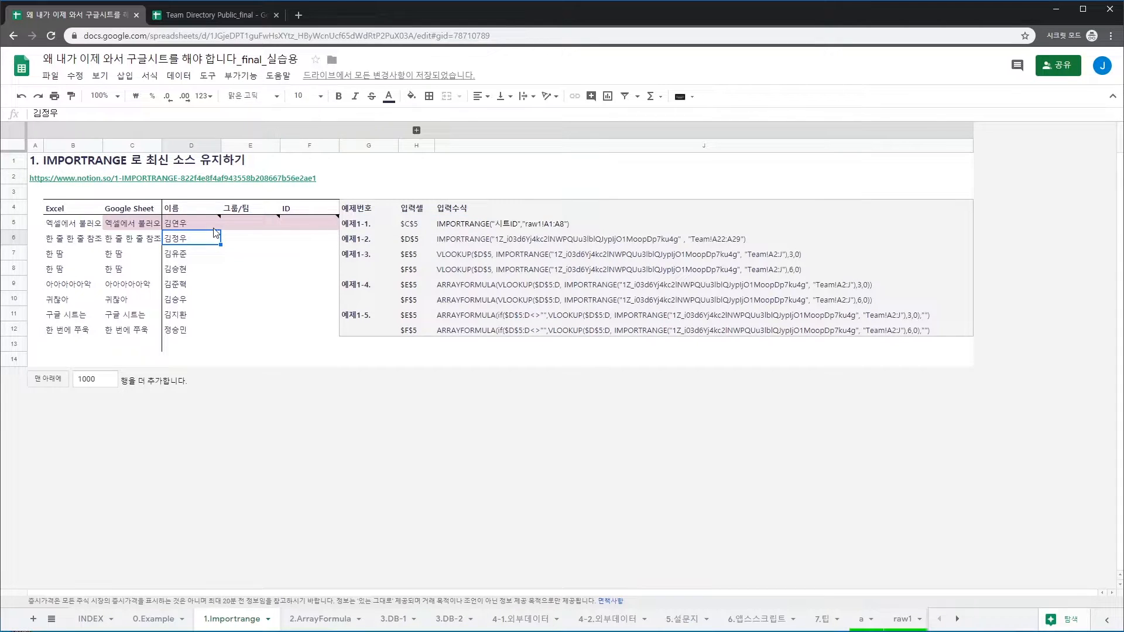
left_click(199, 227)
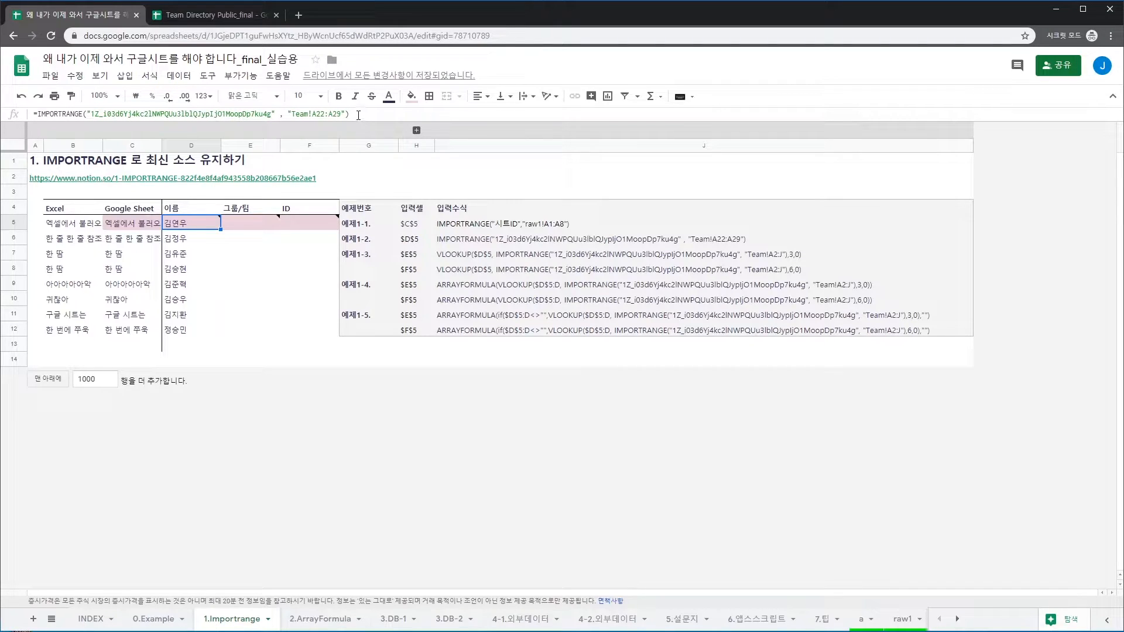
mouse_move(197, 221)
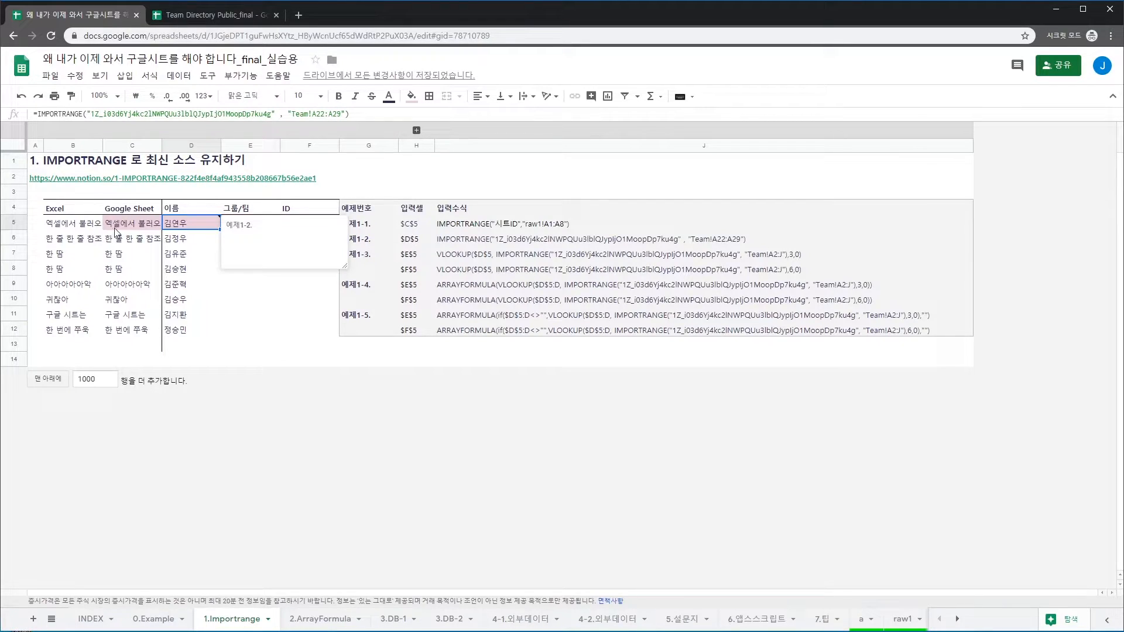
left_click(156, 227)
left_click(202, 228)
left_click(192, 15)
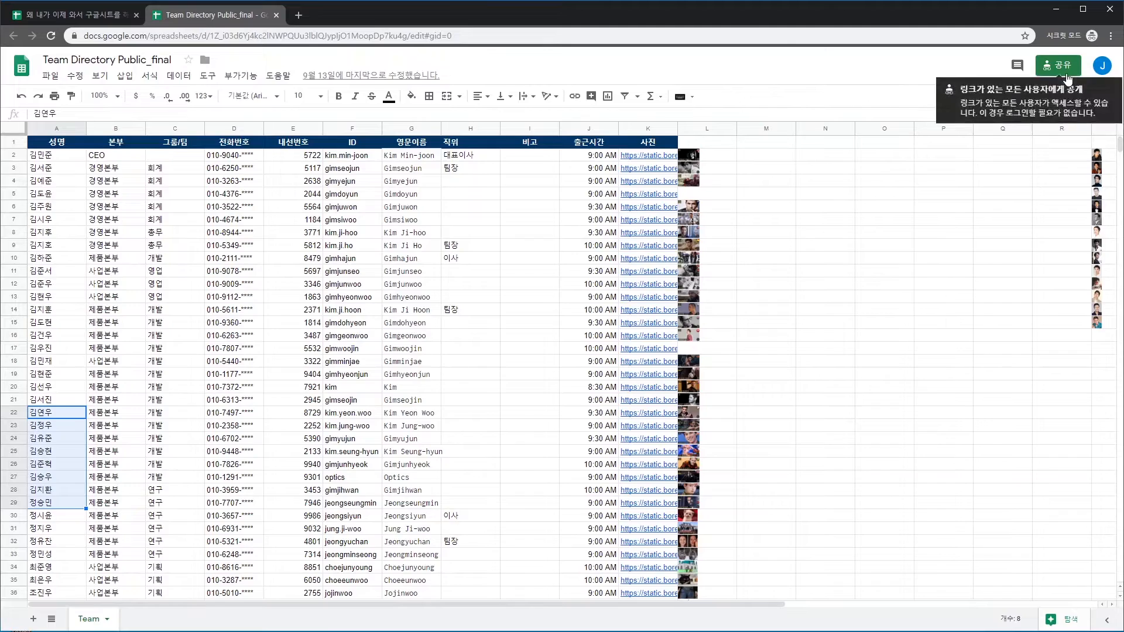
left_click(1049, 69)
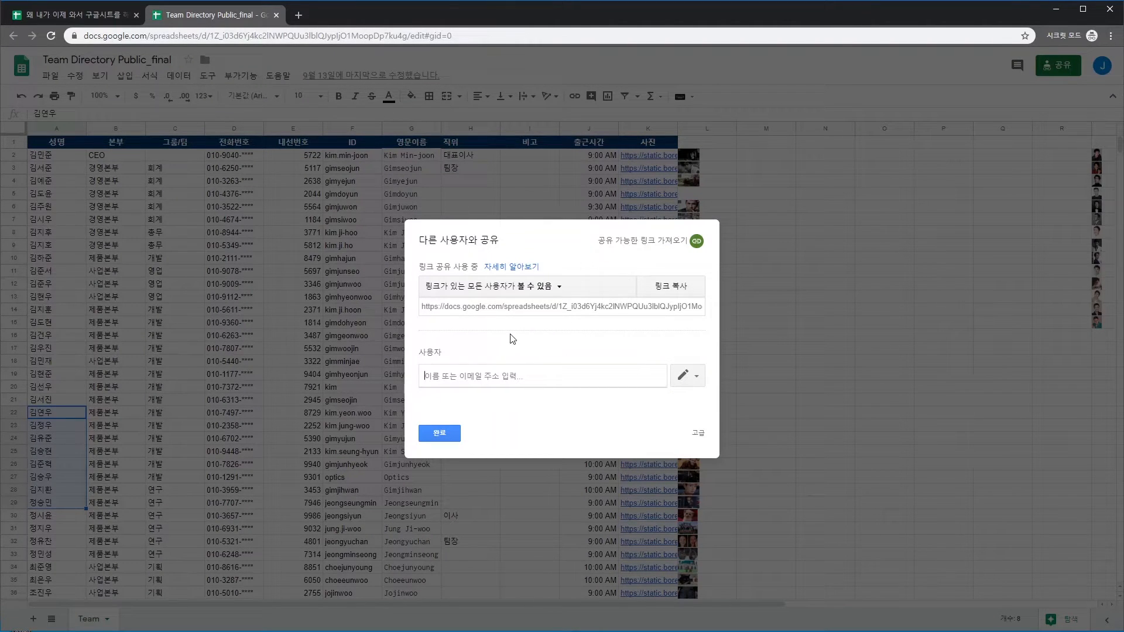
key("Escape")
left_click(100, 17)
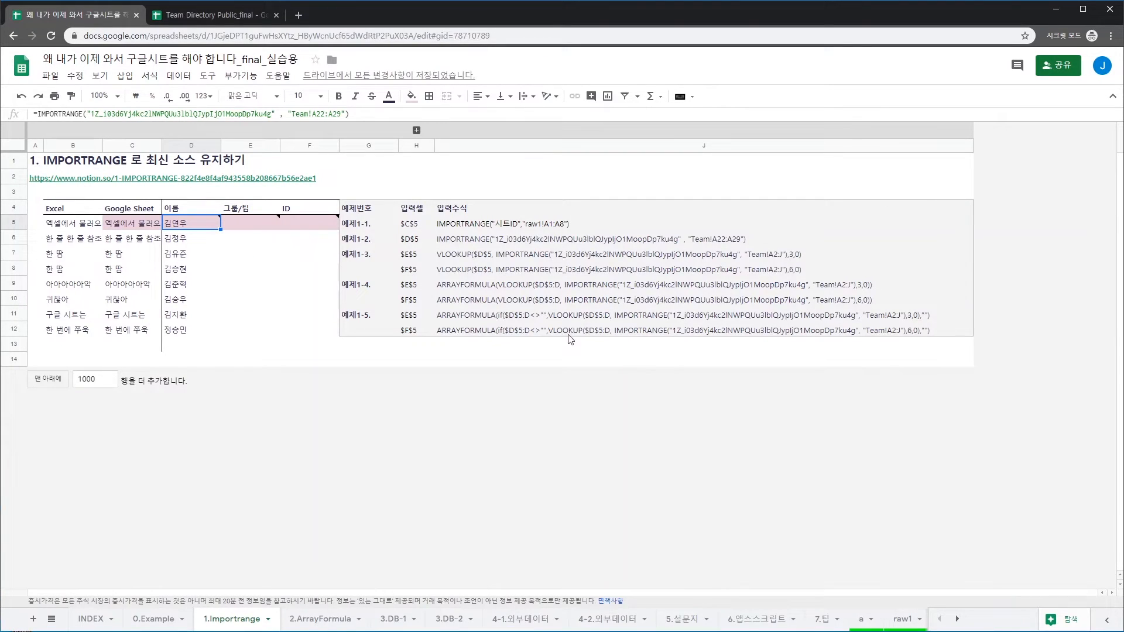
left_click(176, 241)
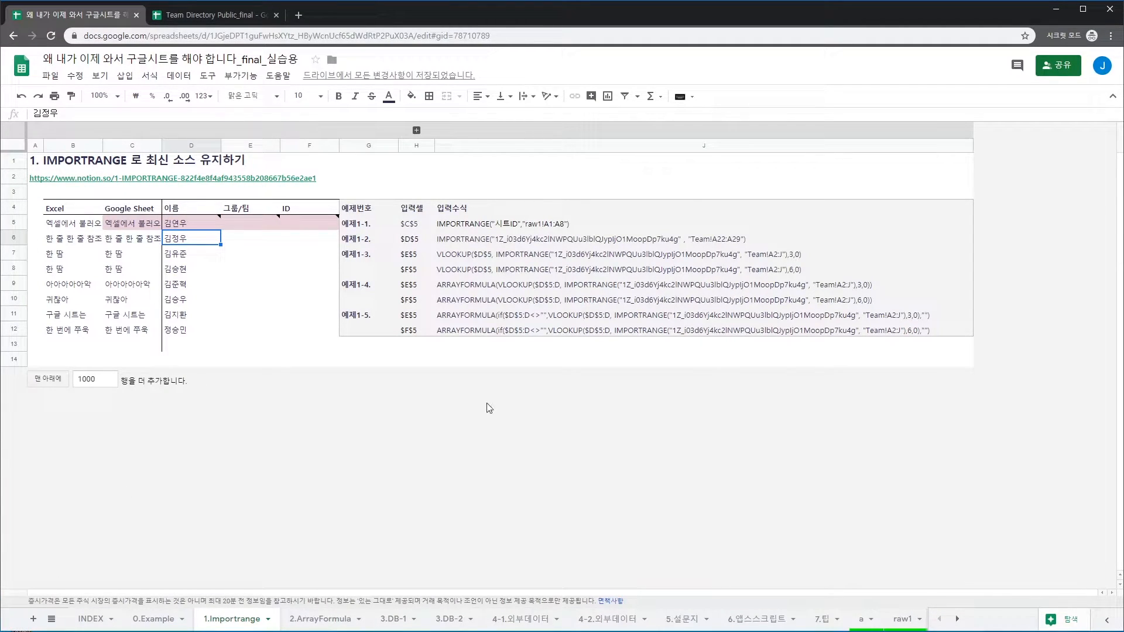
left_click(480, 255)
left_click(237, 222)
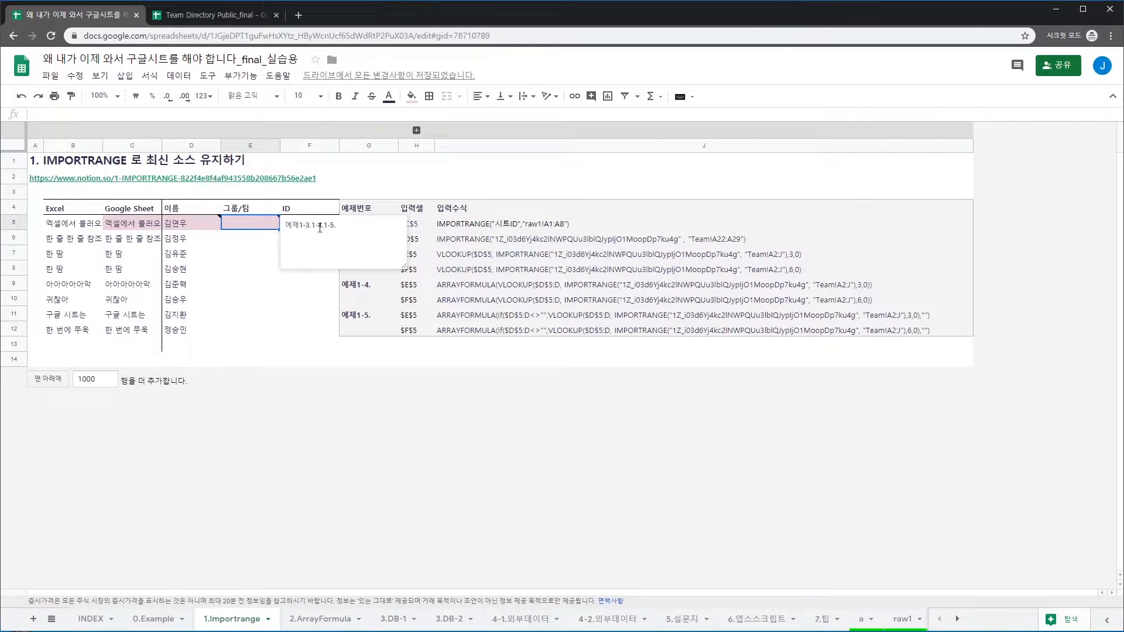
mouse_move(172, 229)
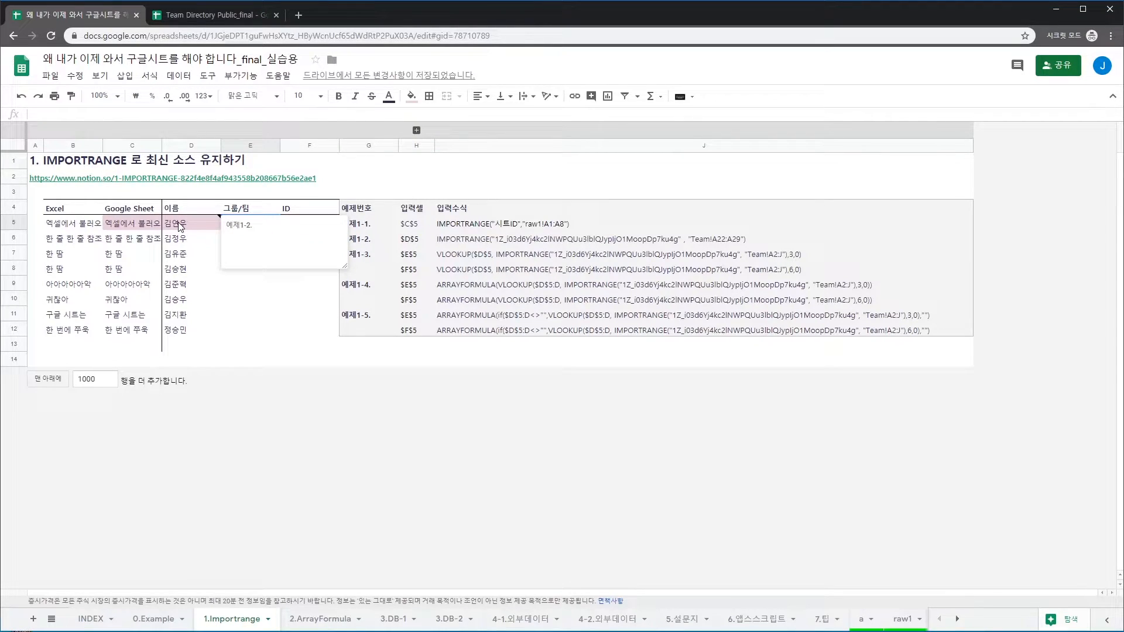
left_click_drag(179, 226, 182, 331)
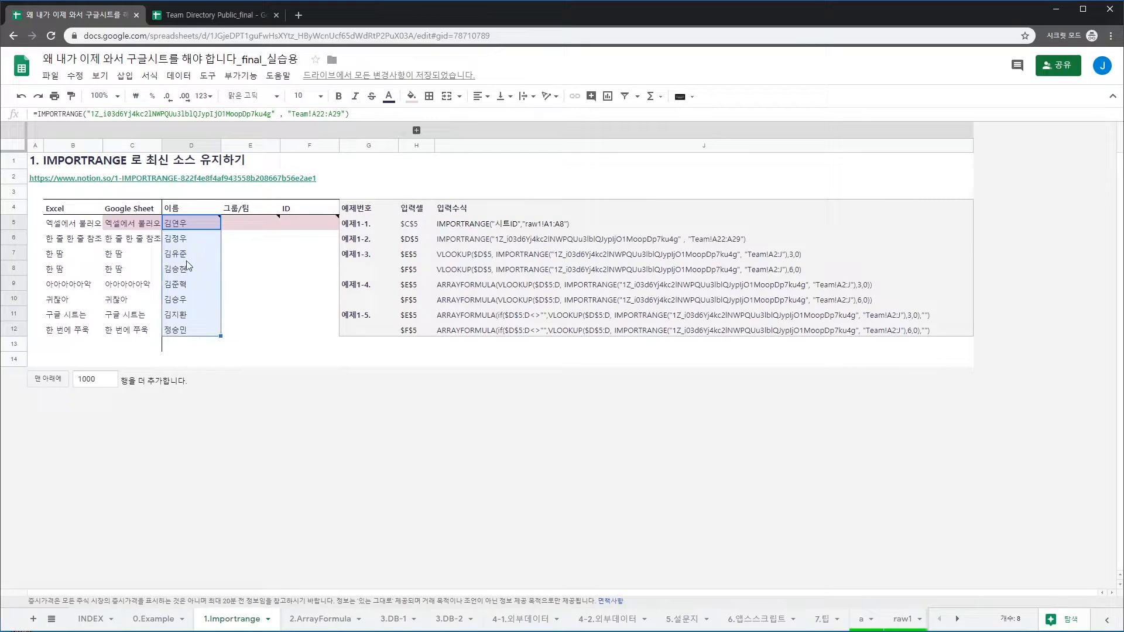
mouse_move(188, 223)
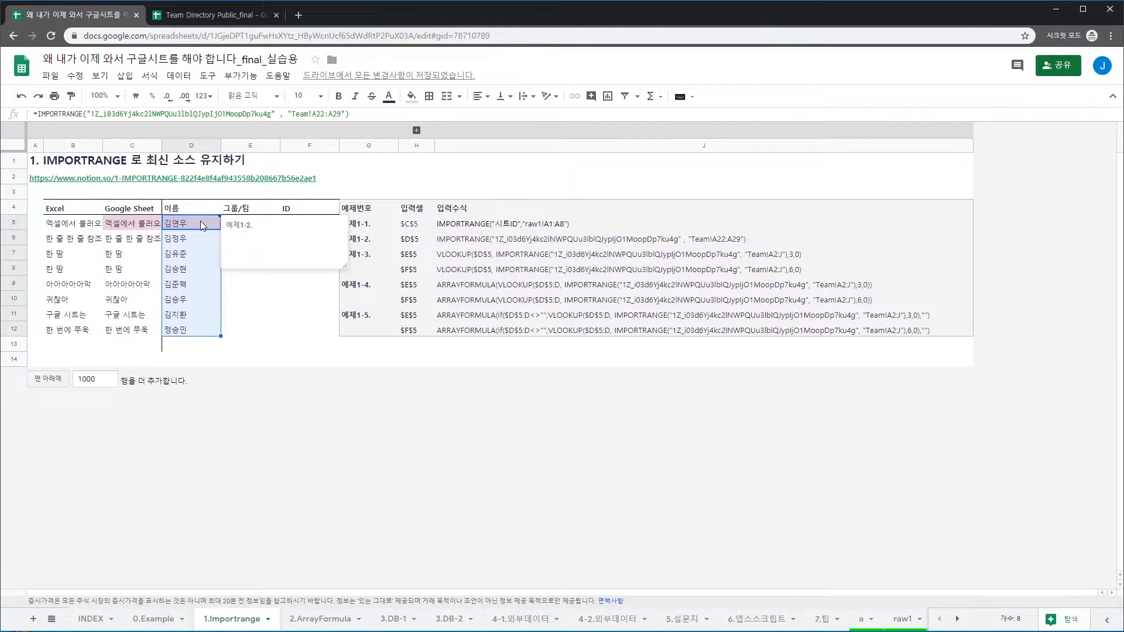
mouse_move(200, 221)
left_mouse_down()
mouse_move(183, 342)
mouse_move(188, 330)
left_mouse_up()
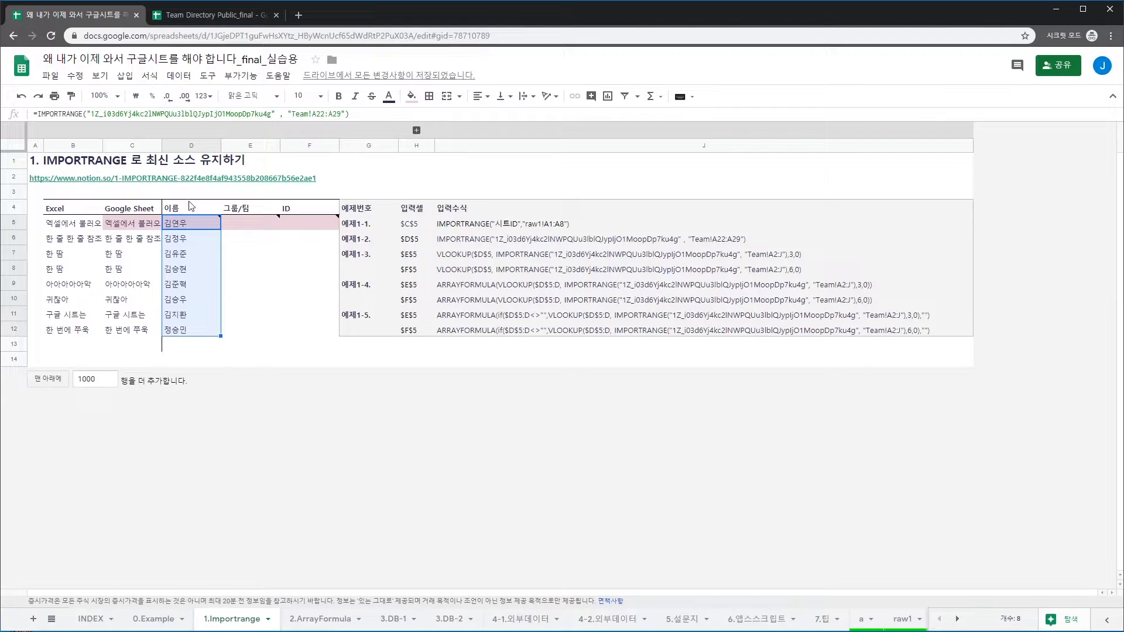
mouse_move(201, 222)
left_click(250, 246)
type("=v")
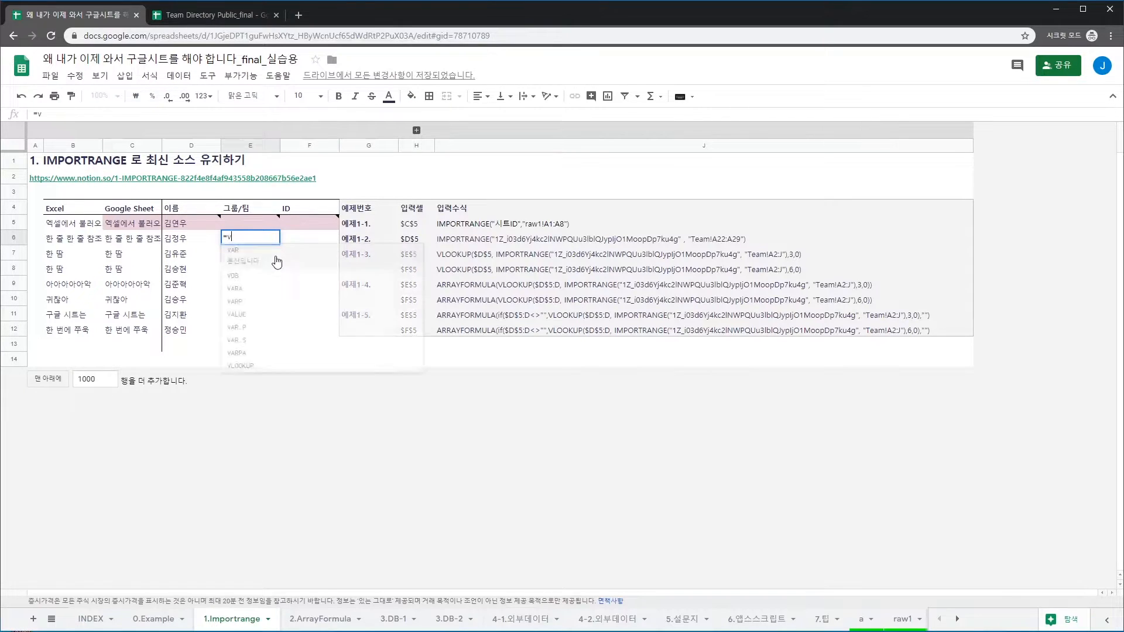
type("lookup(a1, ")
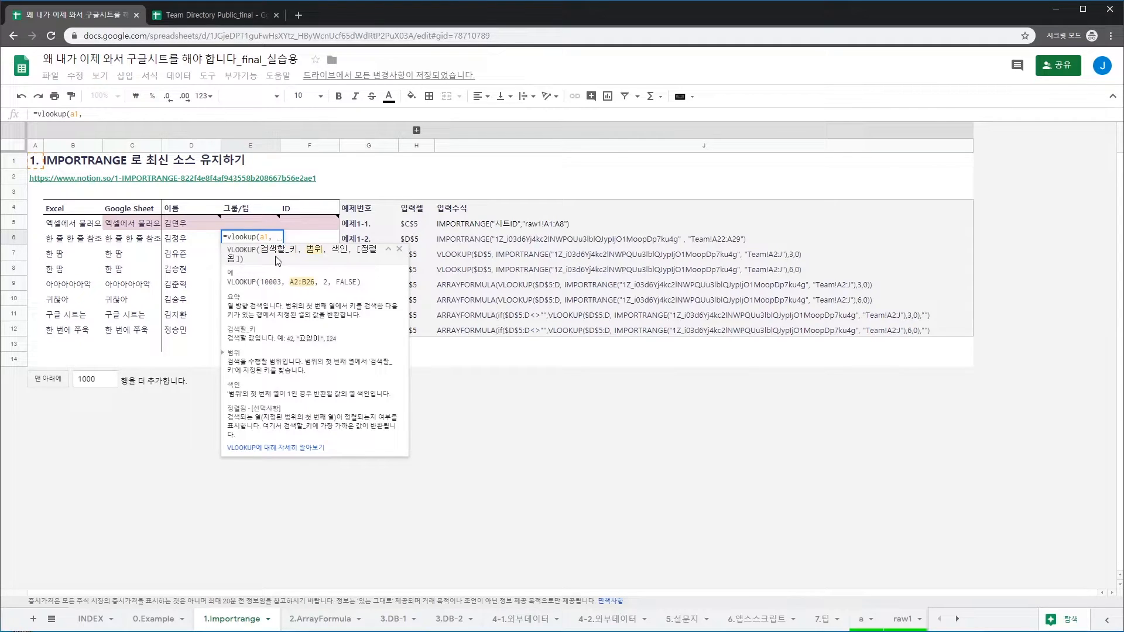
type("a")
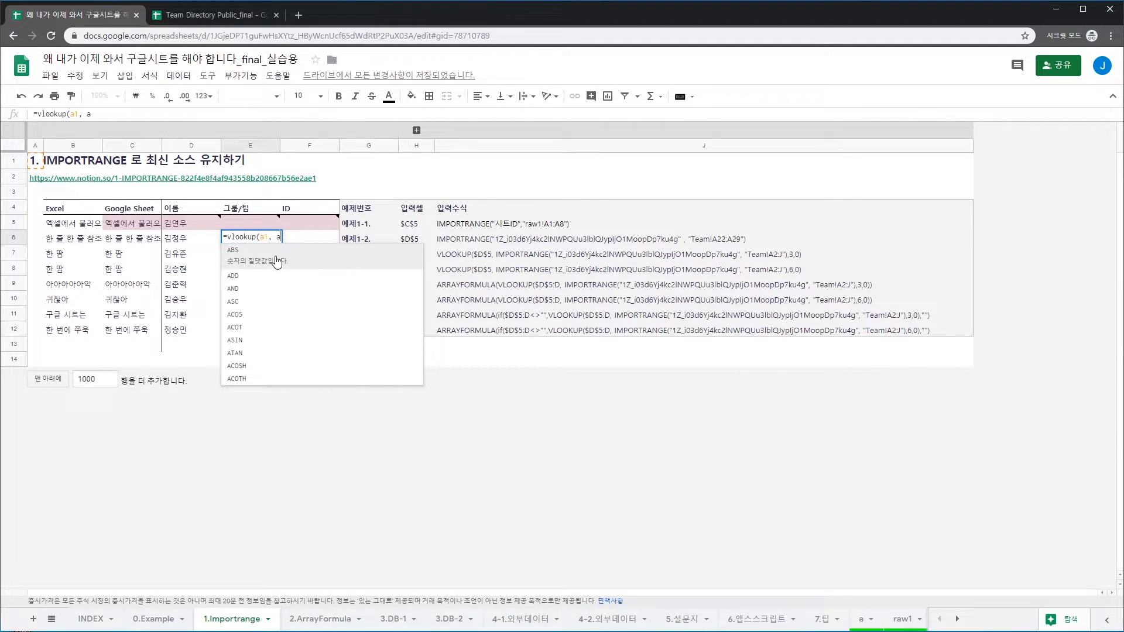
type(":d")
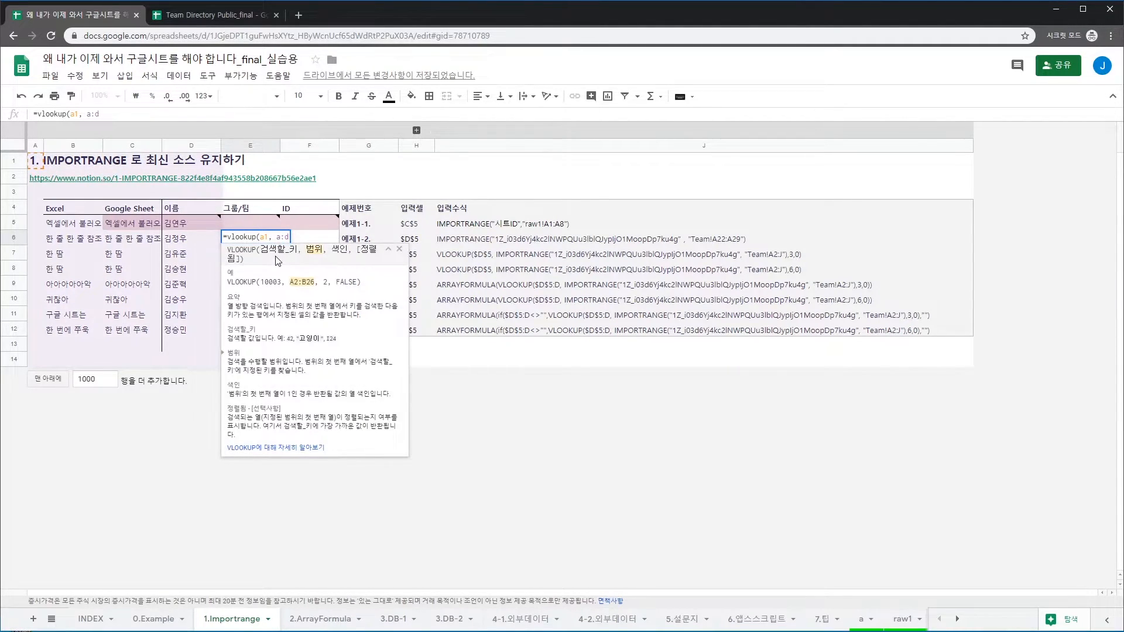
type(",2,0)")
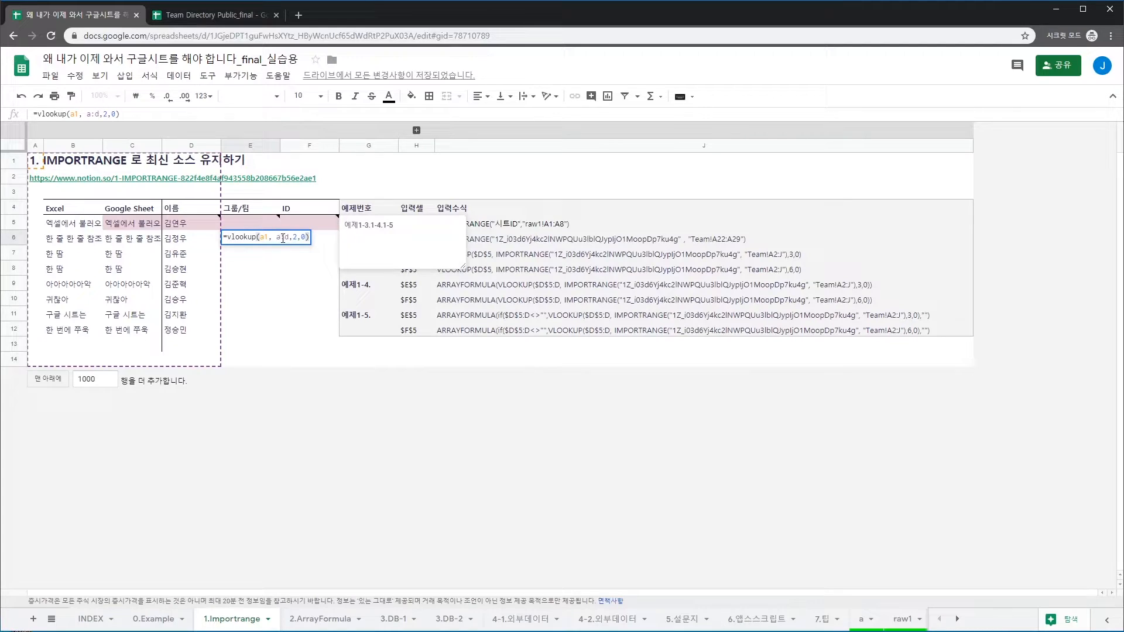
left_click_drag(290, 237, 274, 237)
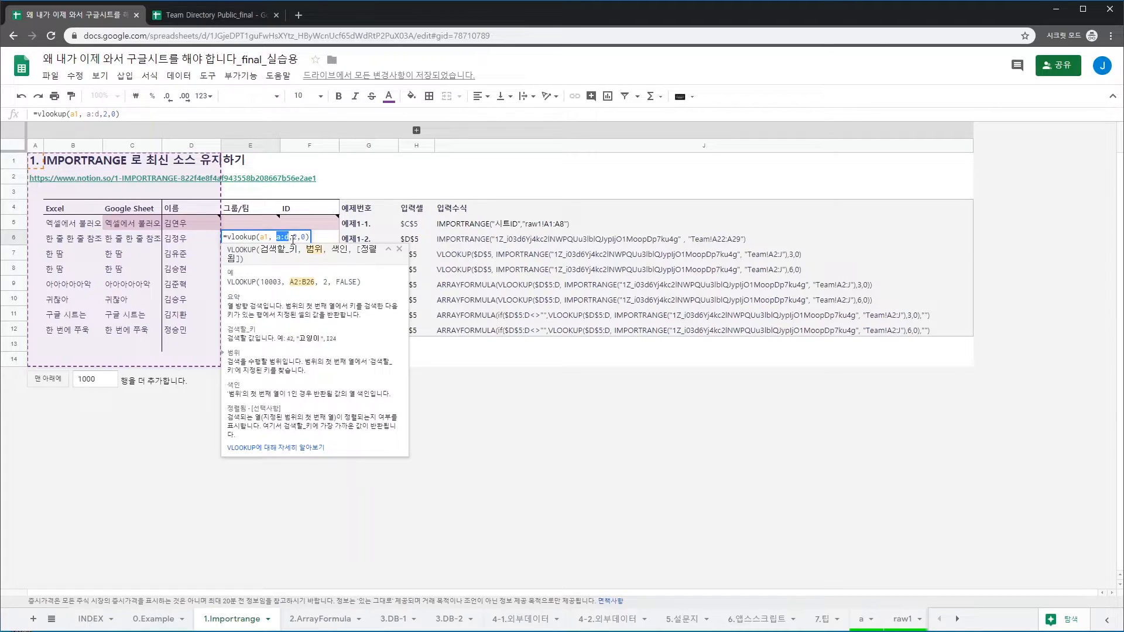
key("Escape")
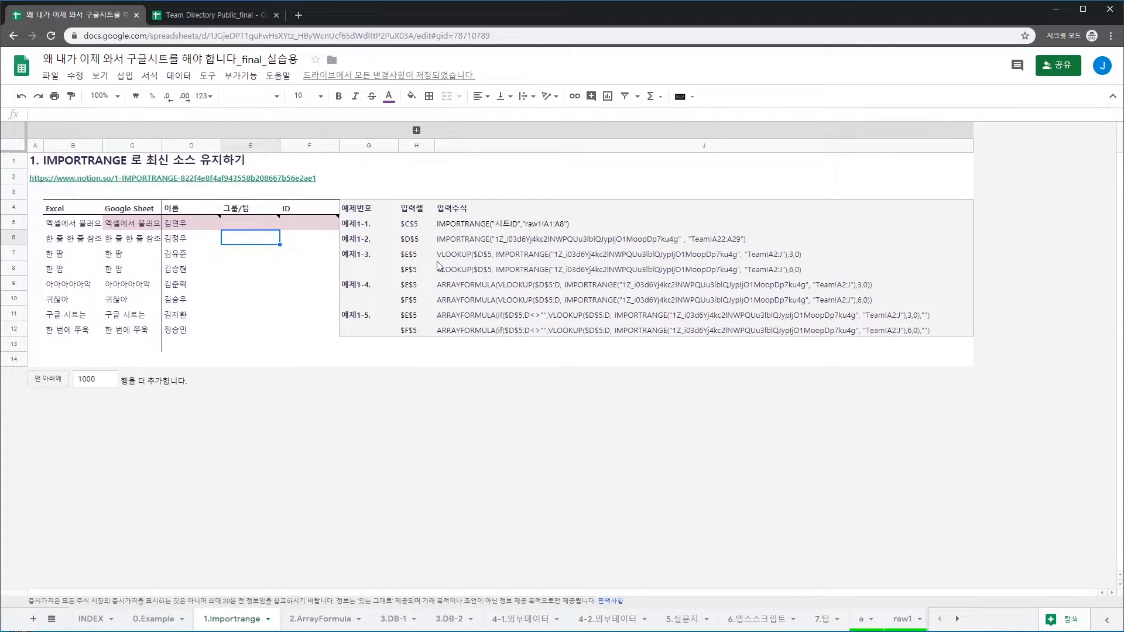
Copy the example VLOOKUP(IMPORTRANGE) formula text from J7
left_click(450, 257)
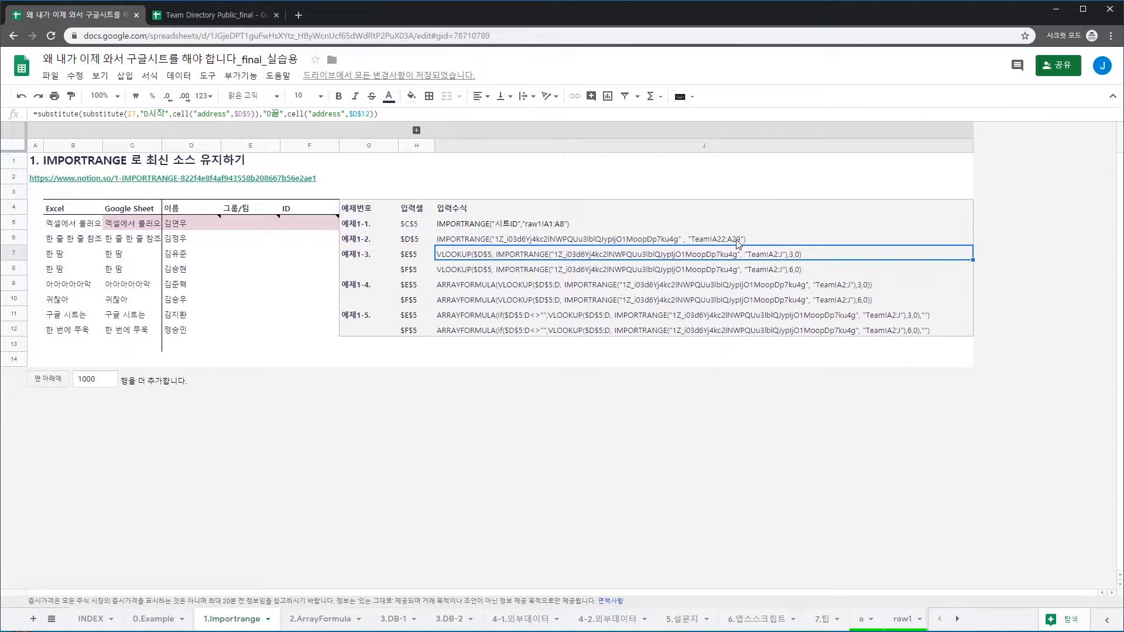
key("Return")
key("Escape")
key("Left")
key("Right")
key("ctrl+c")
Enter the pasted VLOOKUP formula in E5 so it returns 개발 from column 3 of Team!A2:J
key("Left")
key("Left")
key("Left")
key("Up")
key("Left")
key("Left")
key("Up")
key("Right")
key("Return")
type("=")
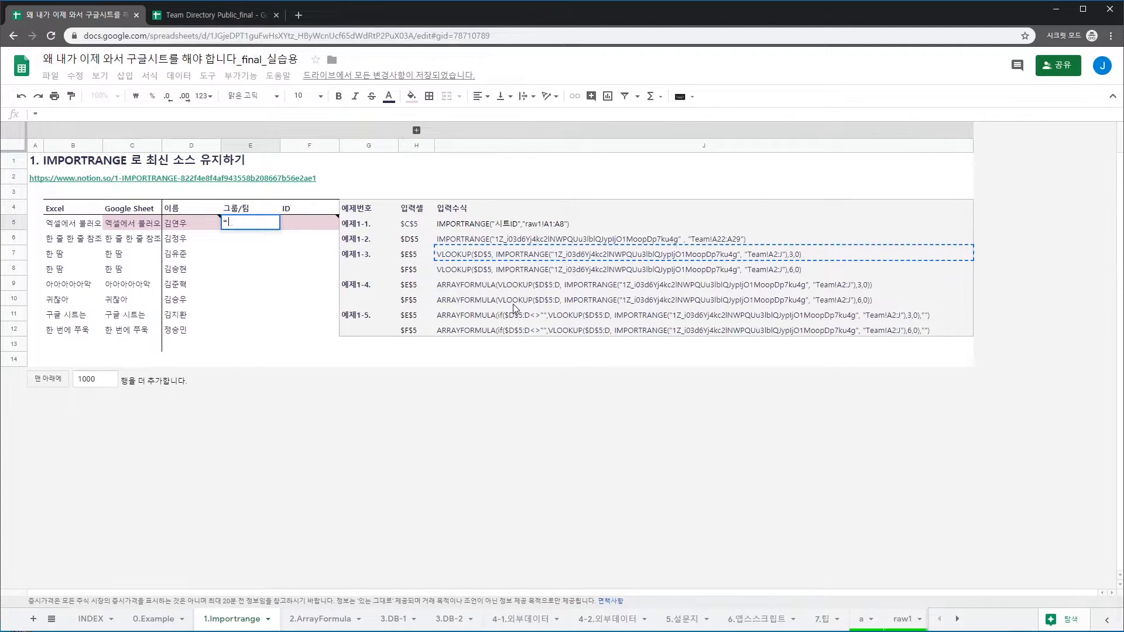
key("ctrl+v")
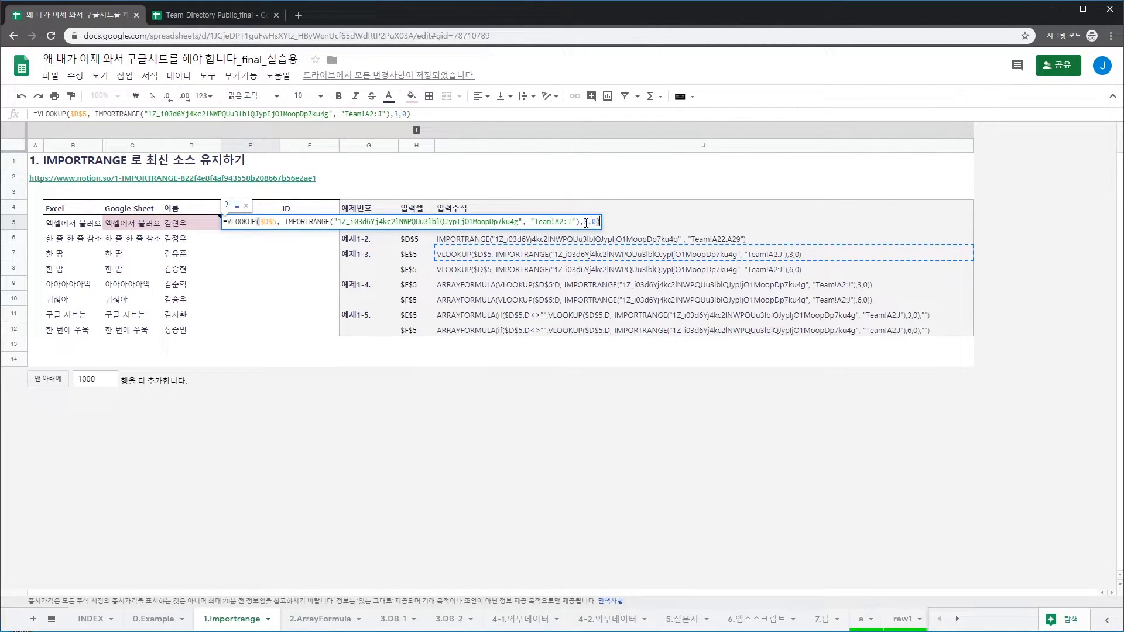
left_click(585, 222)
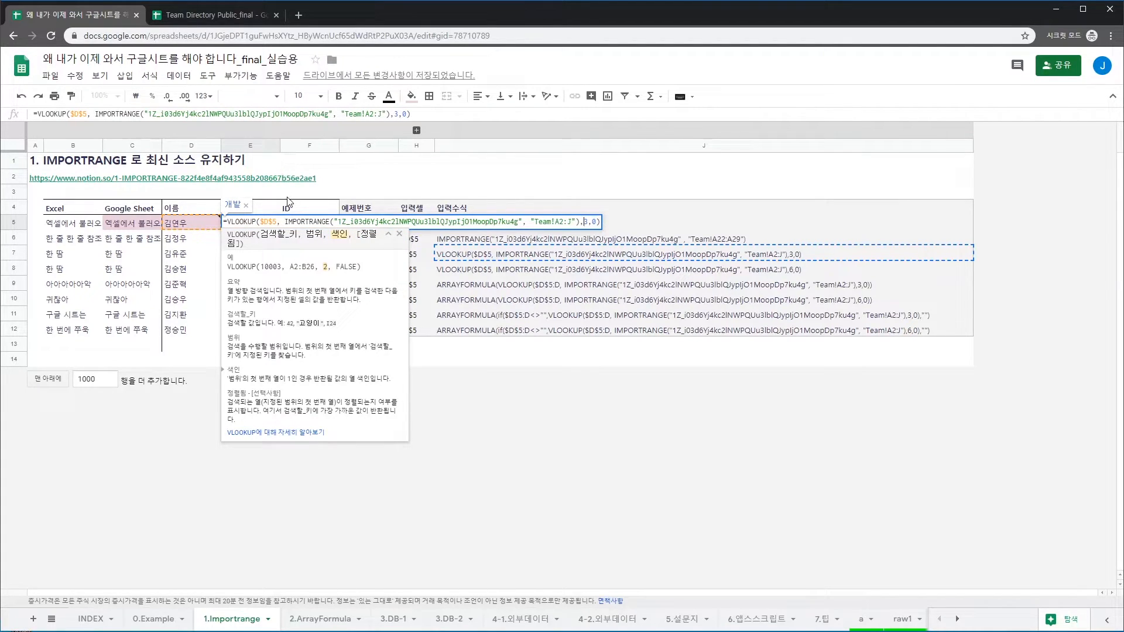
key("Return")
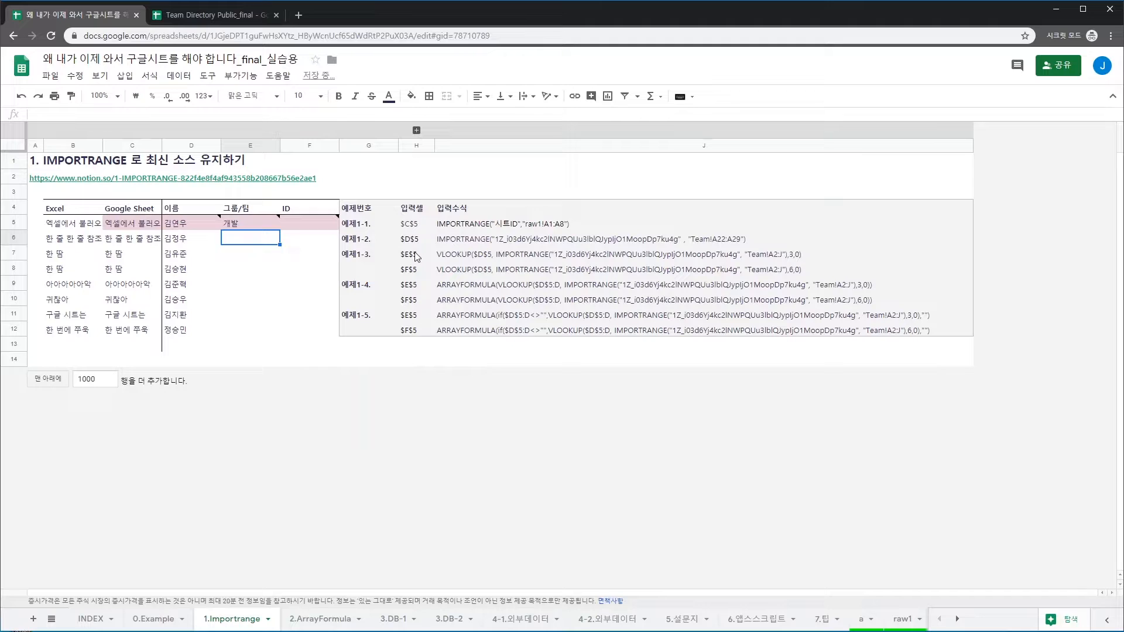
left_click(251, 222)
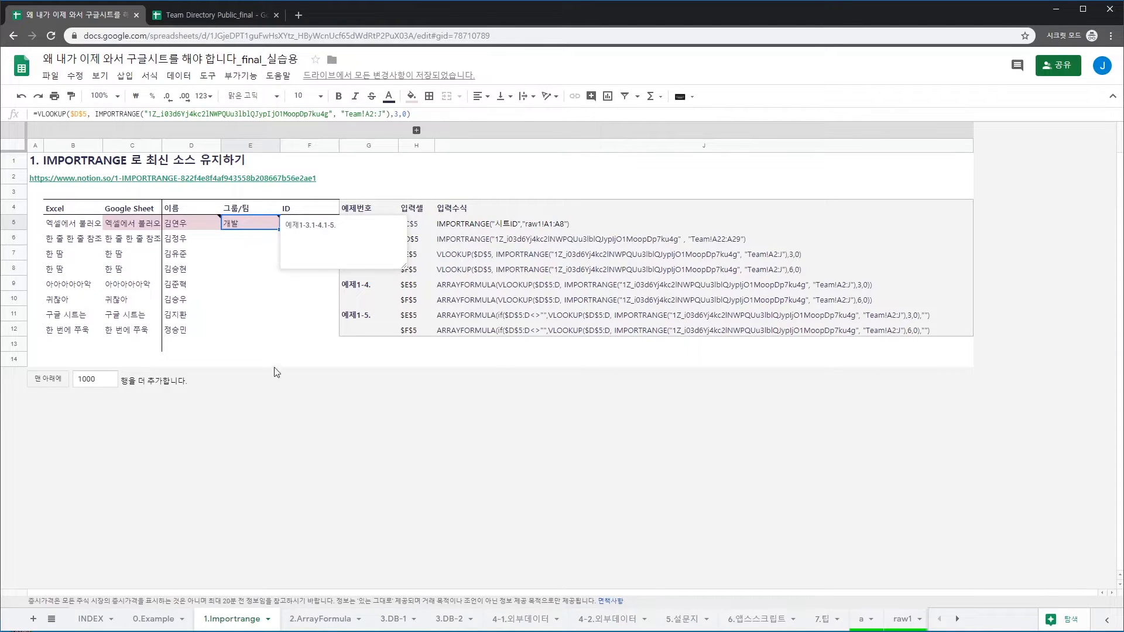
key("Left")
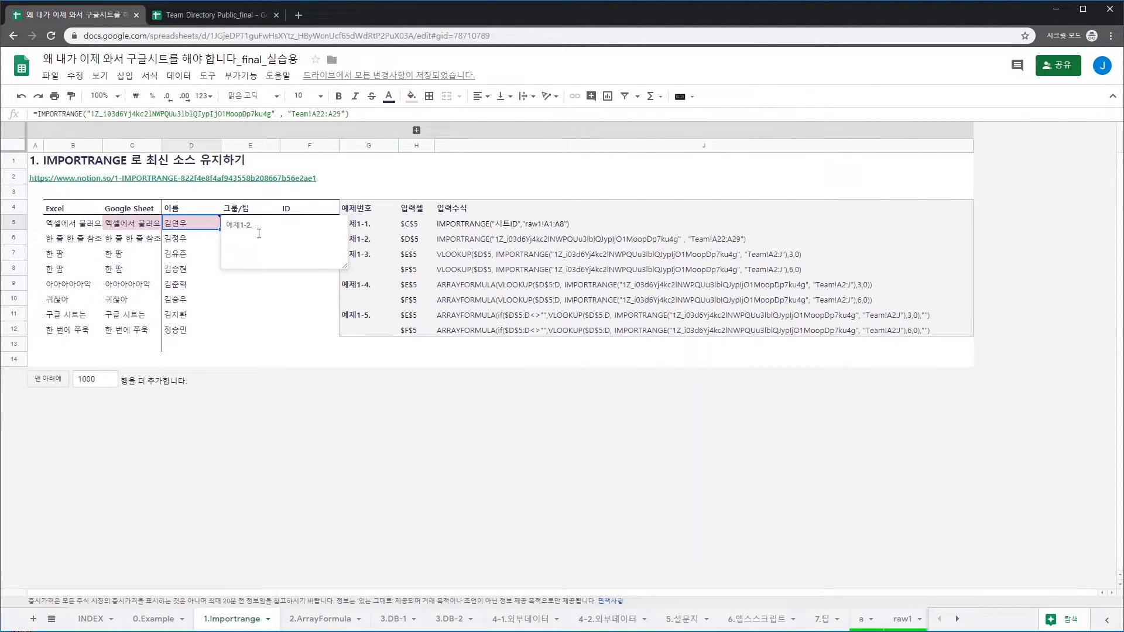
left_click(182, 270)
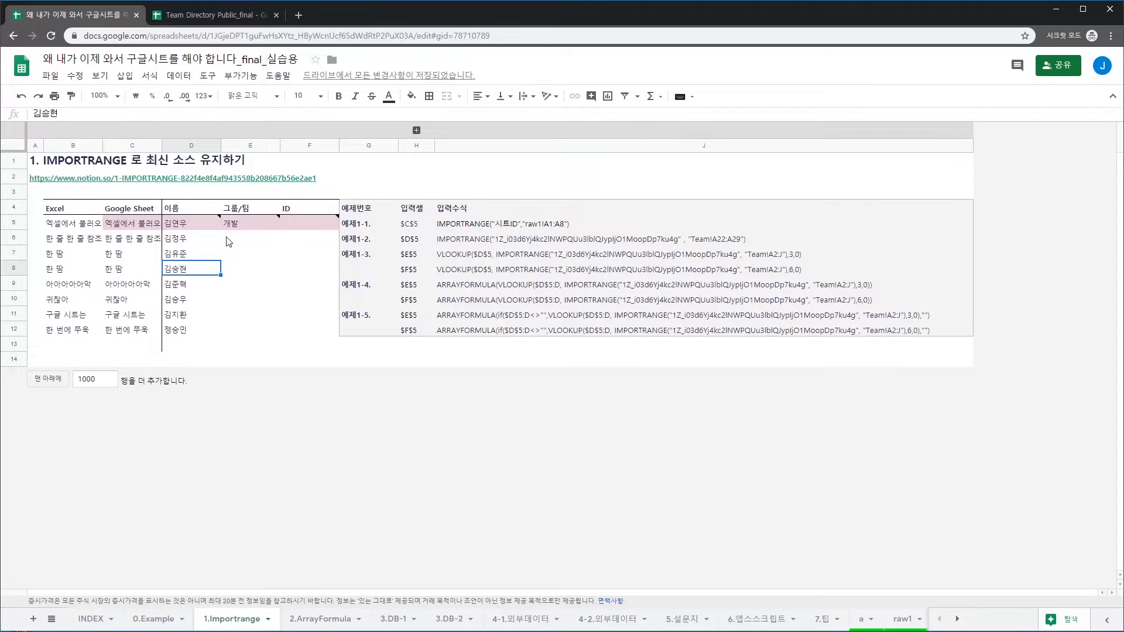
left_click(259, 268)
left_click(305, 223)
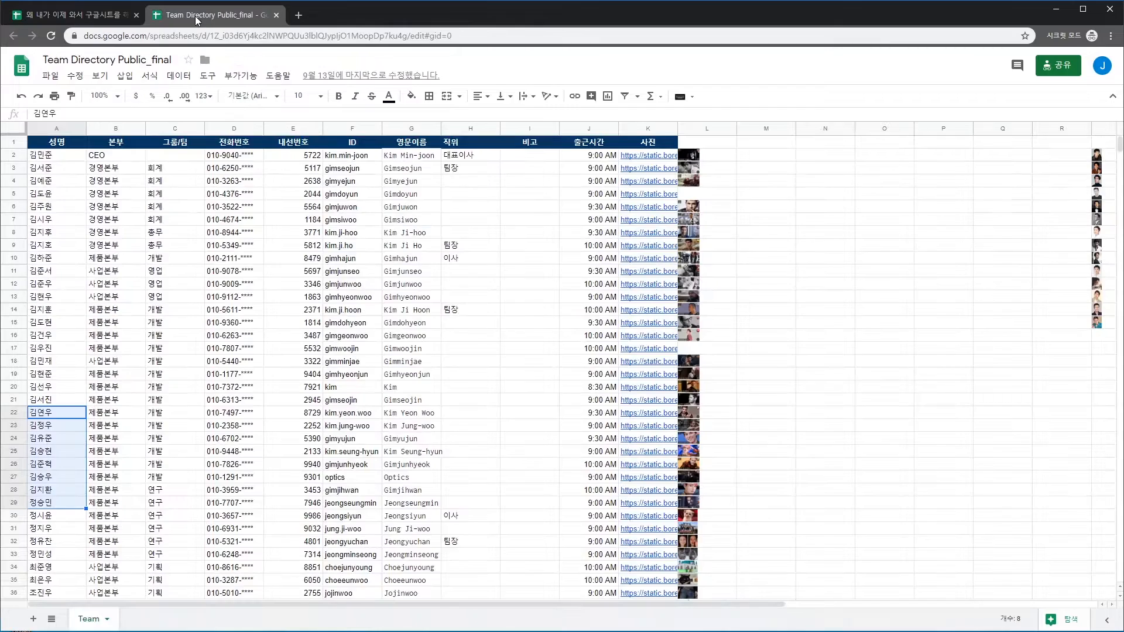
left_click(208, 15)
left_click(71, 156)
left_click(101, 167)
key("Right")
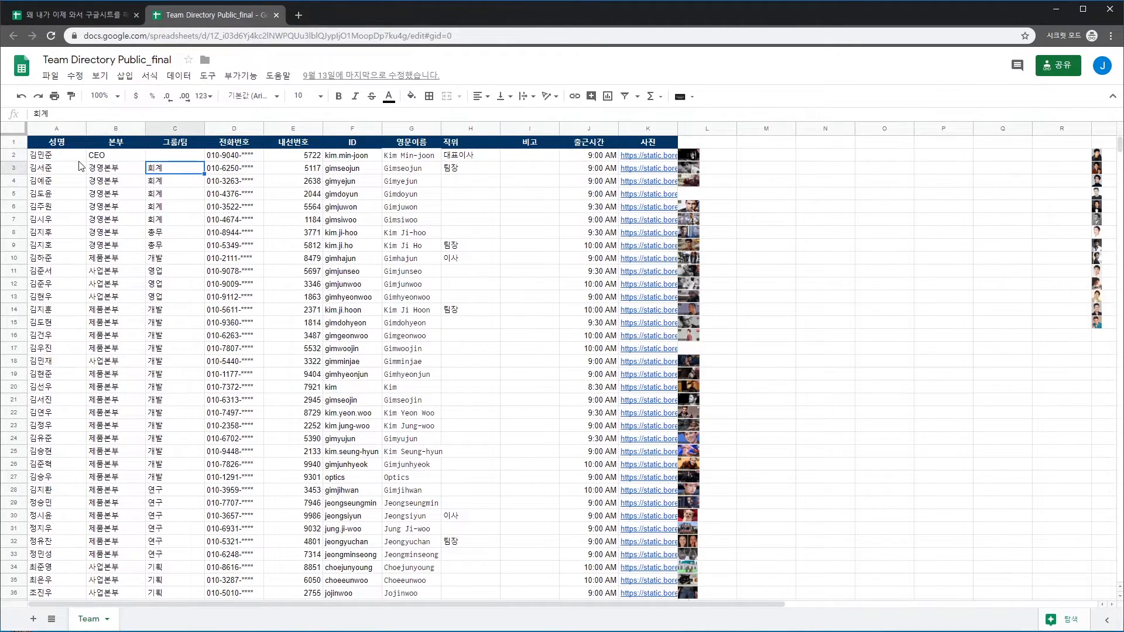
left_click_drag(70, 142, 341, 555)
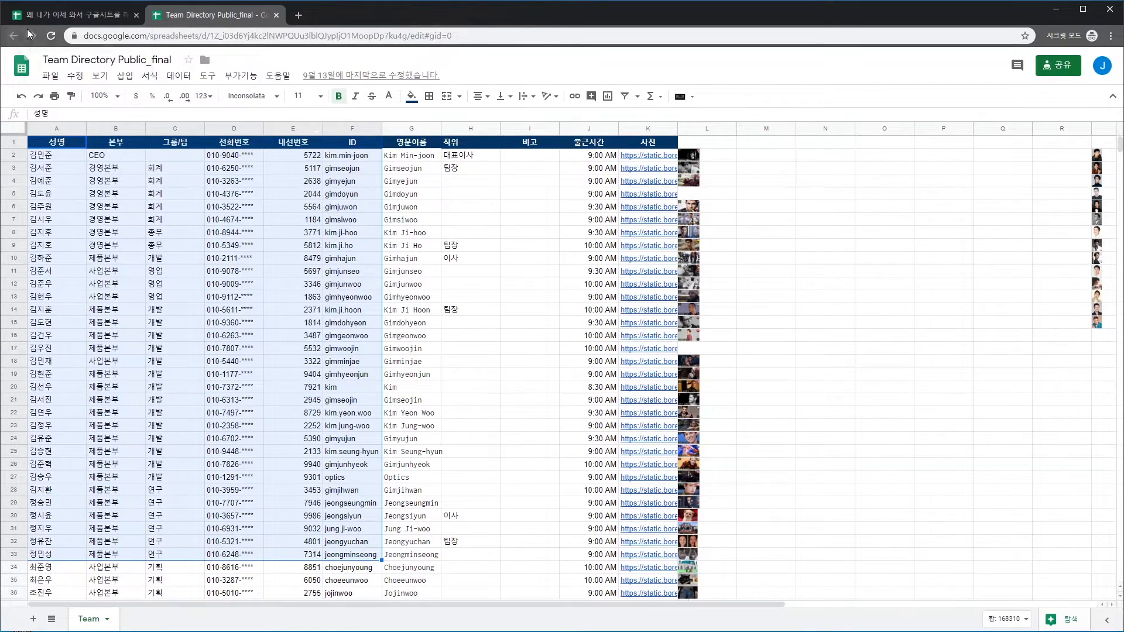
left_click(61, 15)
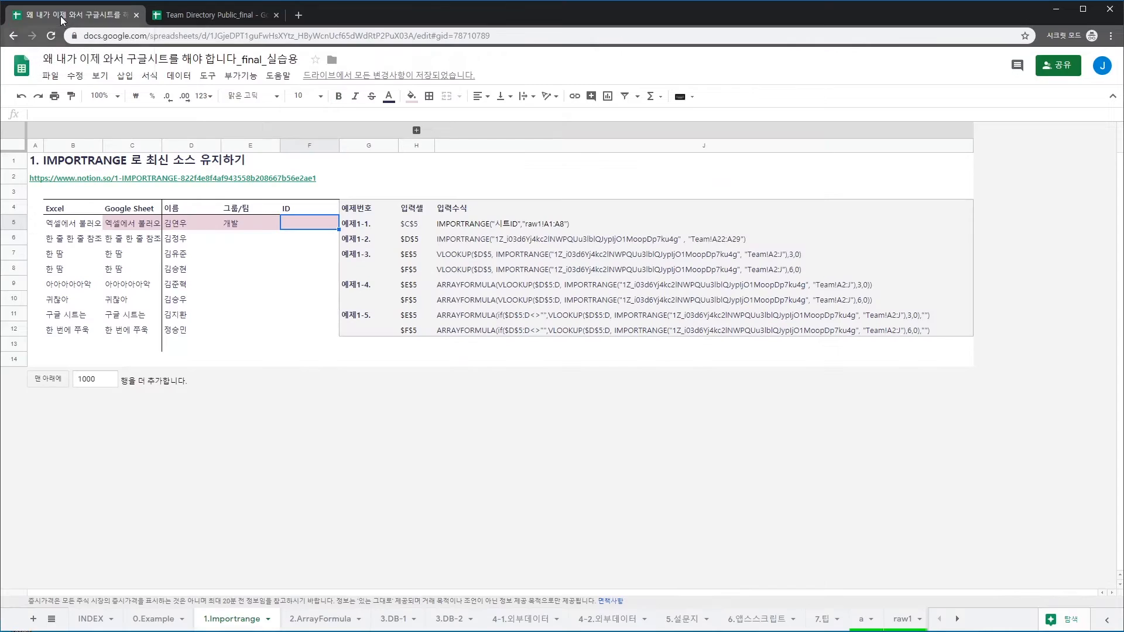
Paste the lookup into E5 and F5, changing F5's column index from 3 to 6 to return the ID
left_click(265, 219)
key("ctrl+v")
key("Tab")
key("ctrl+v")
key("Left")
key("Left")
key("Left")
key("Left")
key("Left")
key("Left")
key("Left")
key("Left")
key("Left")
key("Left")
key("Left")
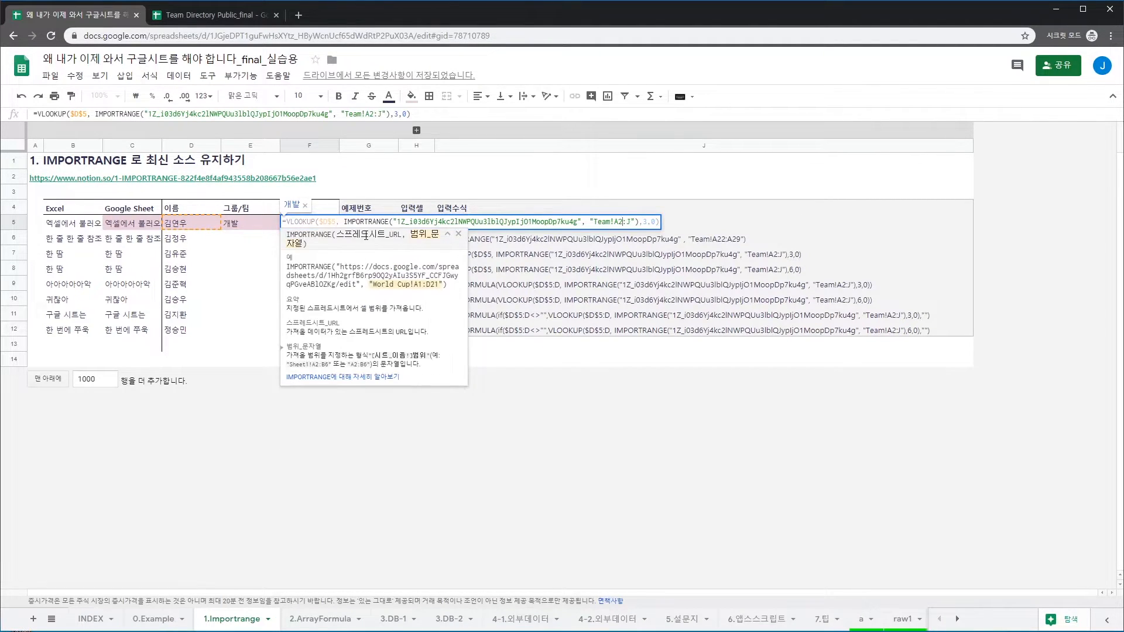
key("Right")
key("Right")
key("Right")
key("BackSpace")
type("6")
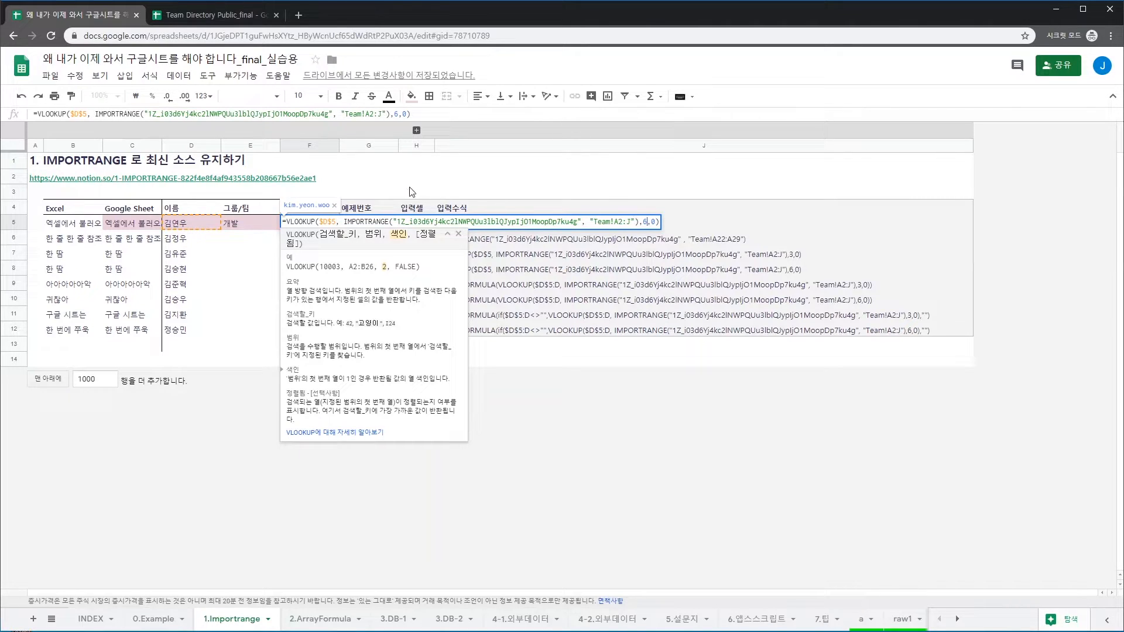
key("Return")
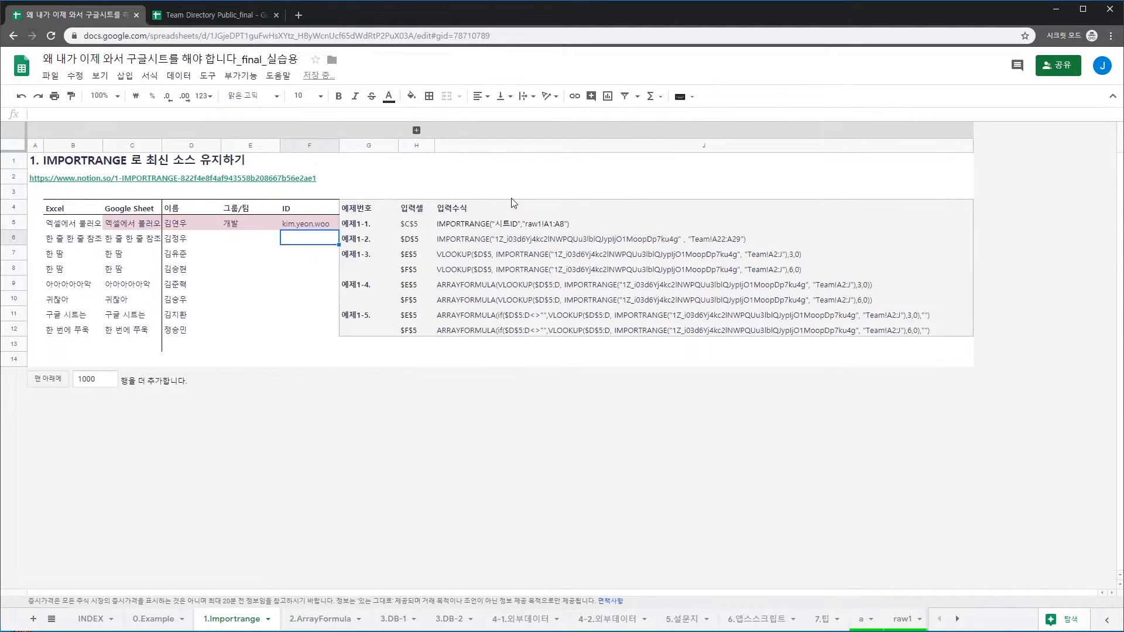
left_click(210, 16)
left_click(105, 181)
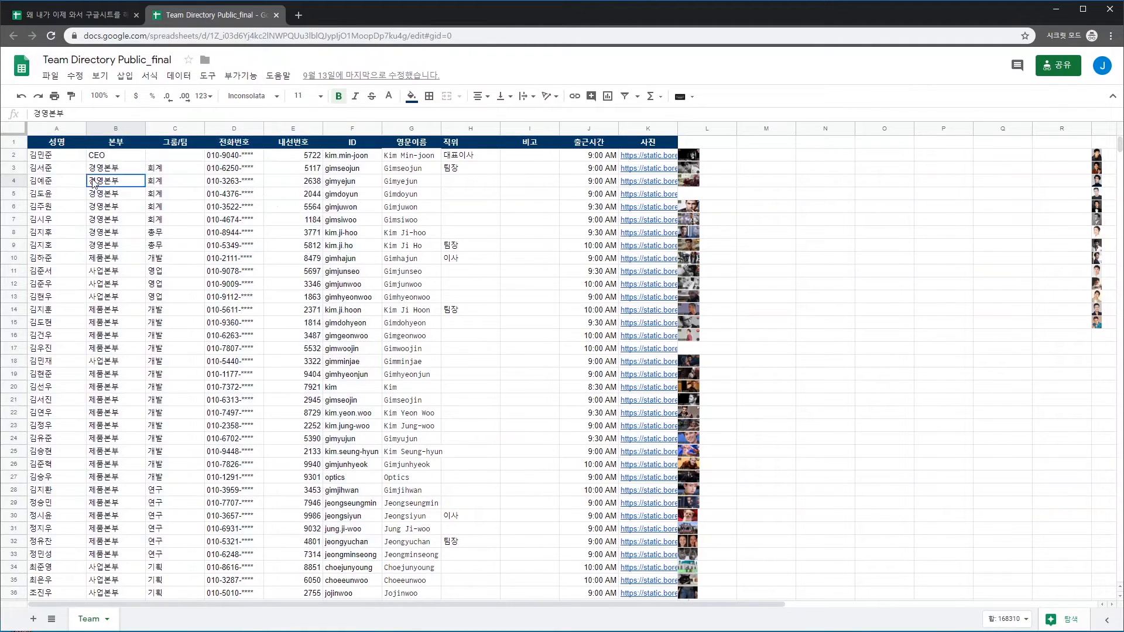
left_click(59, 156)
left_click_drag(58, 157, 597, 158)
mouse_move(598, 165)
left_mouse_down()
mouse_move(605, 591)
mouse_move(606, 425)
mouse_move(565, 5)
mouse_move(586, 146)
left_mouse_up()
key("ctrl+shift+Tab")
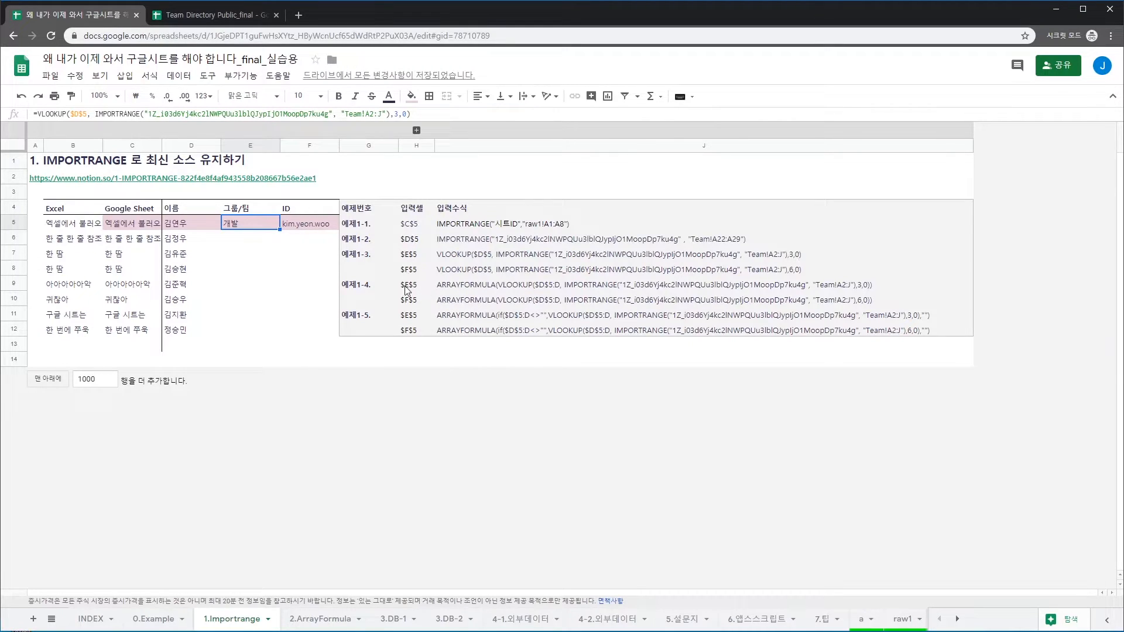
Wrap E5's VLOOKUP in arrayformula() and extend the lookup key to $D$5:D
key("Return")
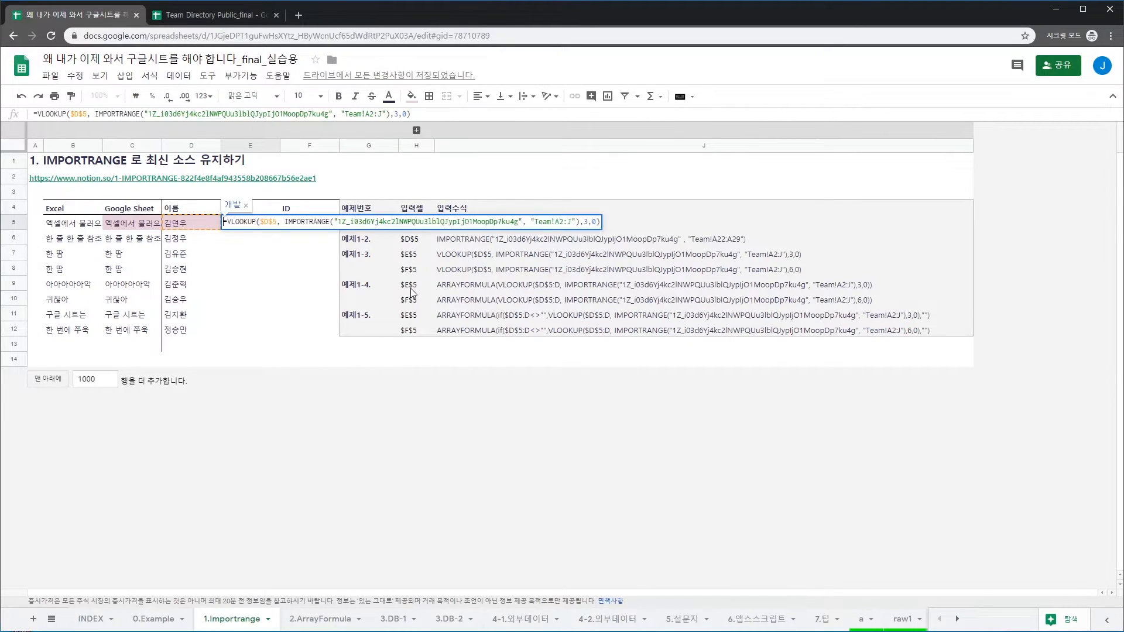
type("a")
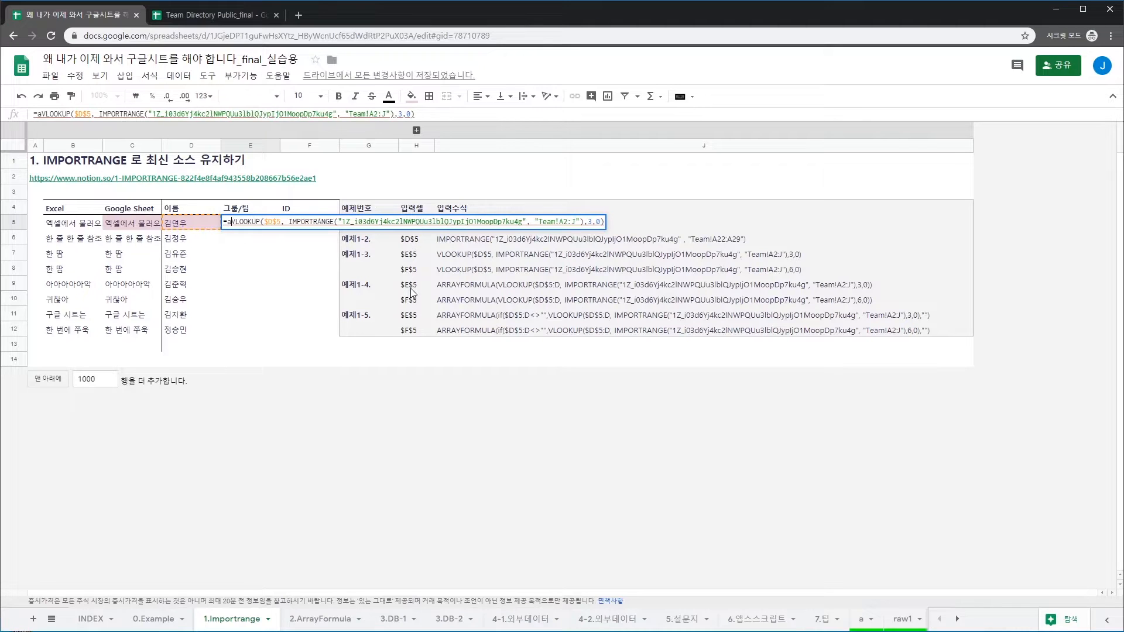
type("rrayformula(")
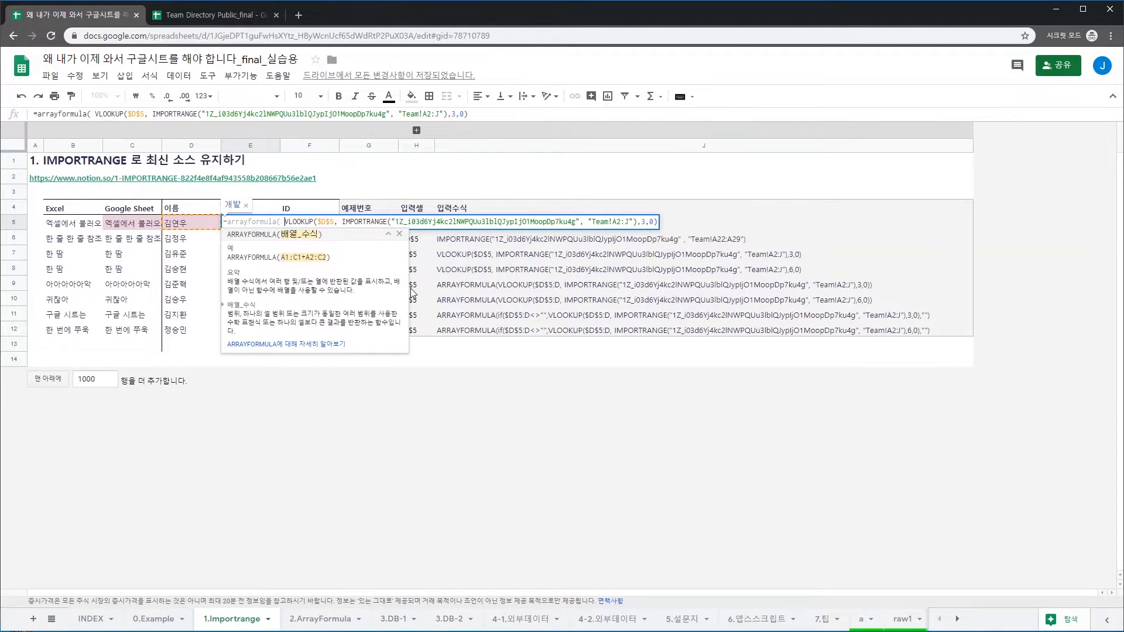
key("End")
type(")")
key("Home")
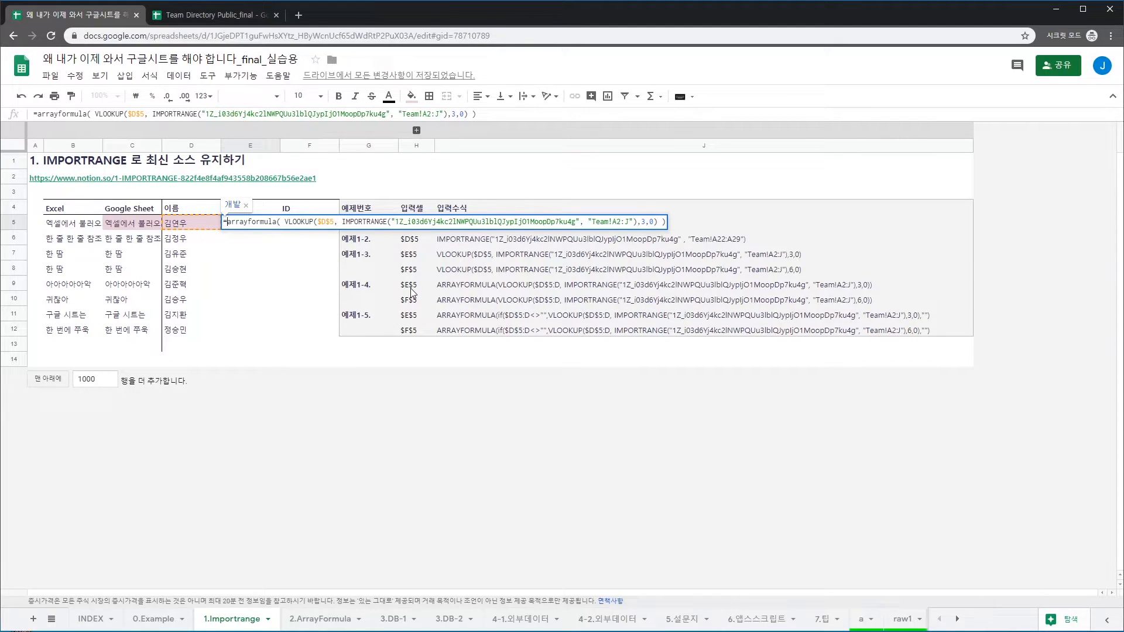
key("Right")
key("Right")
key("Right")
key("Right")
key("Right")
key("Right")
key("Right")
key("Right")
key("Right")
key("Right")
key("Right")
key("Right")
key("Right")
key("Right")
key("Right")
key("Right")
key("Right")
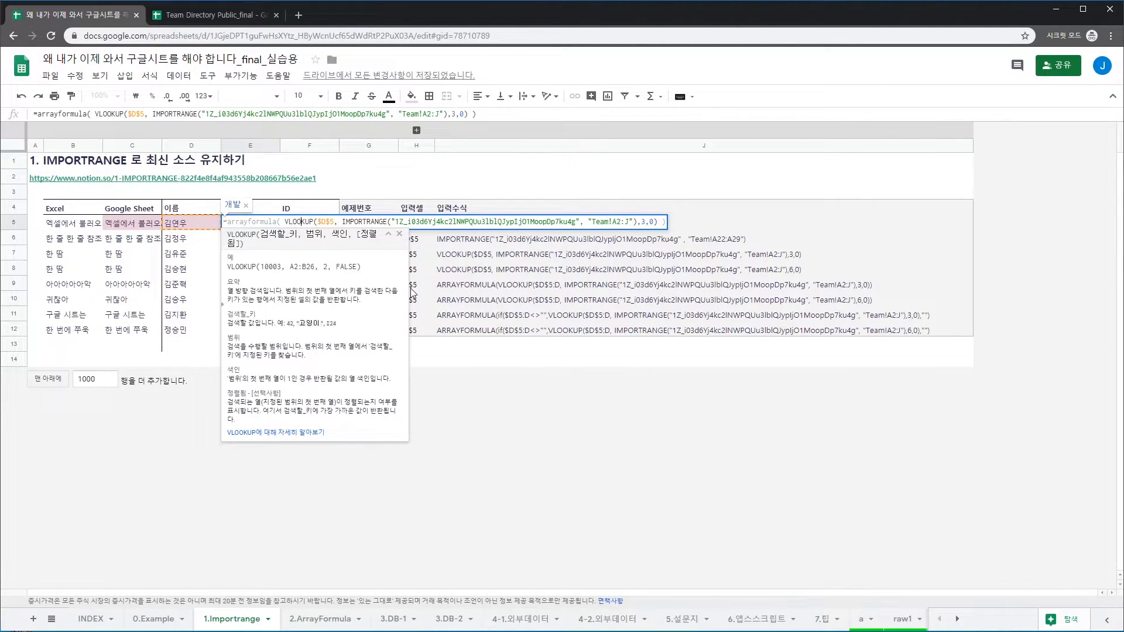
key("Right")
key("Right")
key("Right")
key("Right")
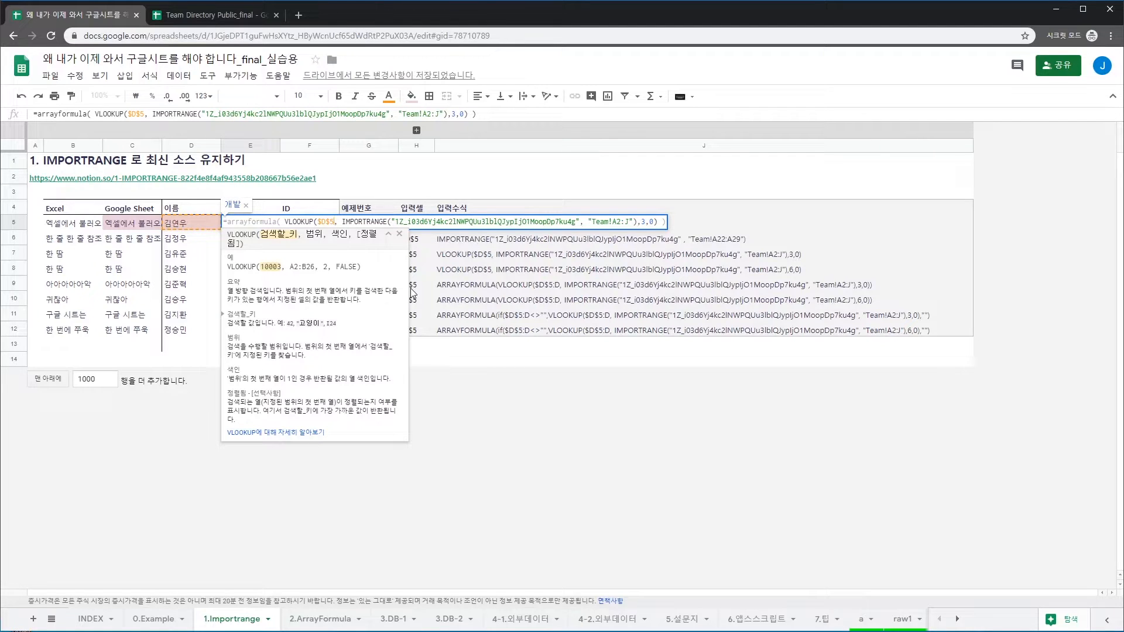
type(":")
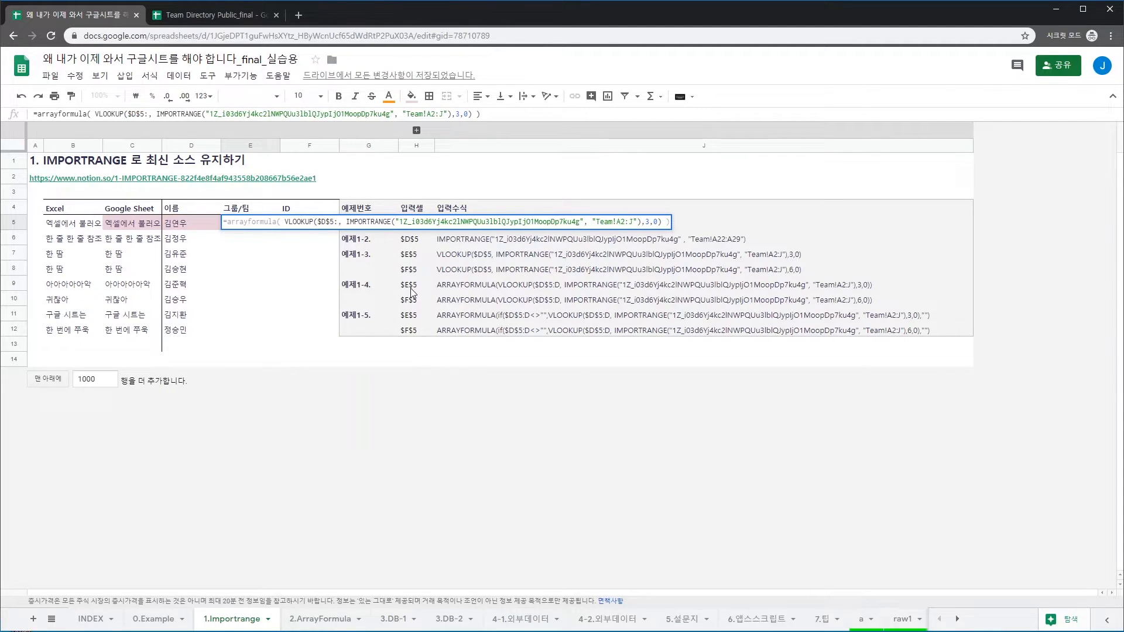
type("D")
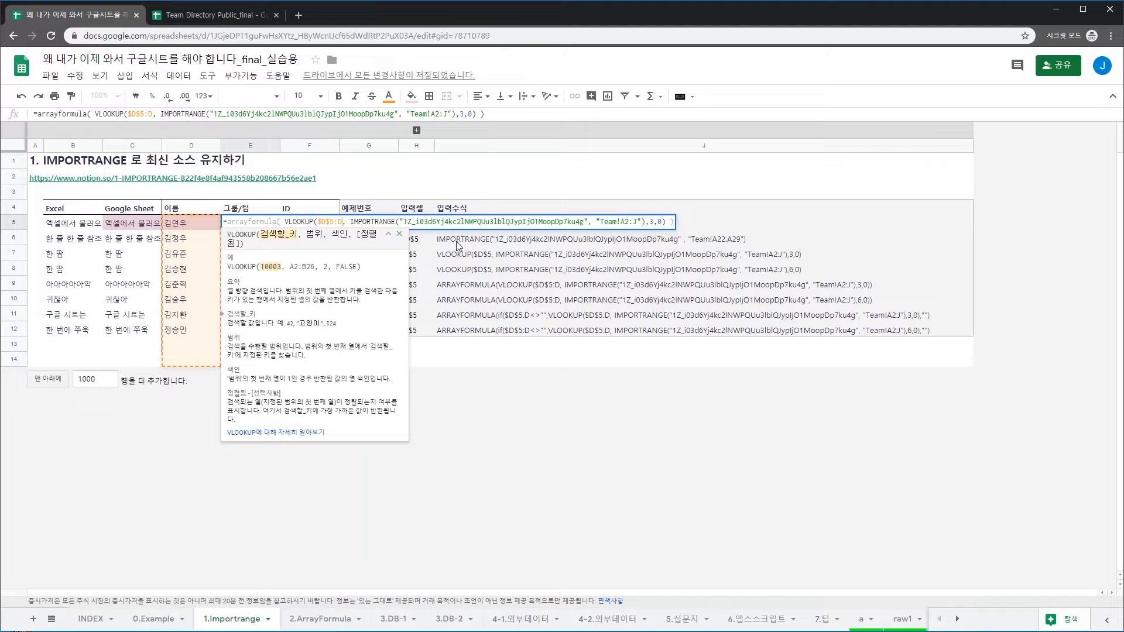
key("Return")
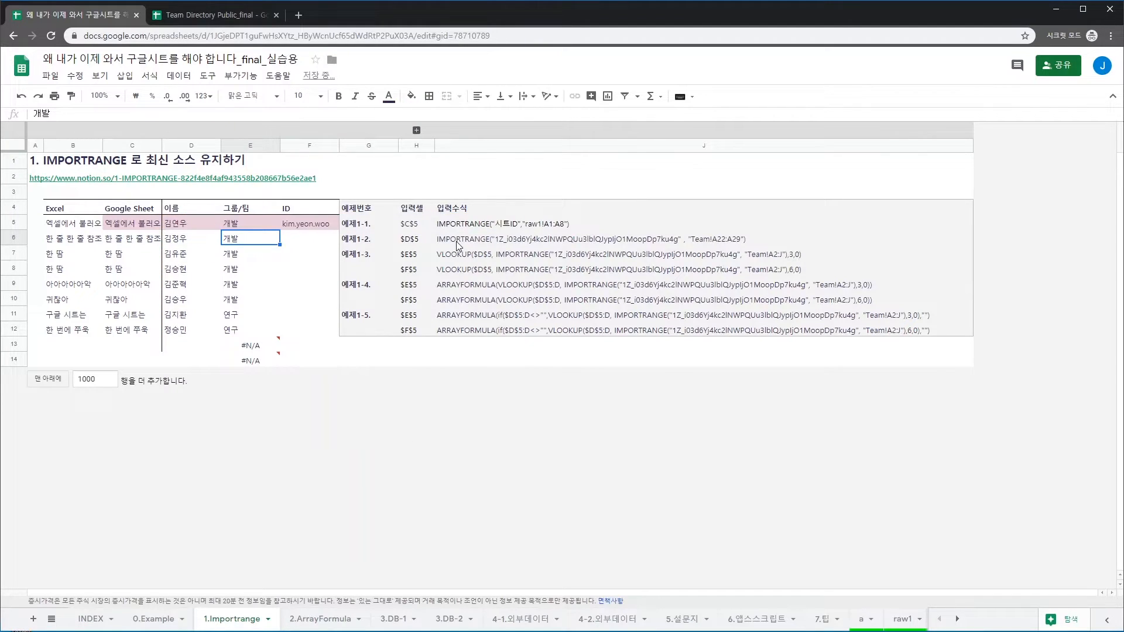
left_click(233, 227)
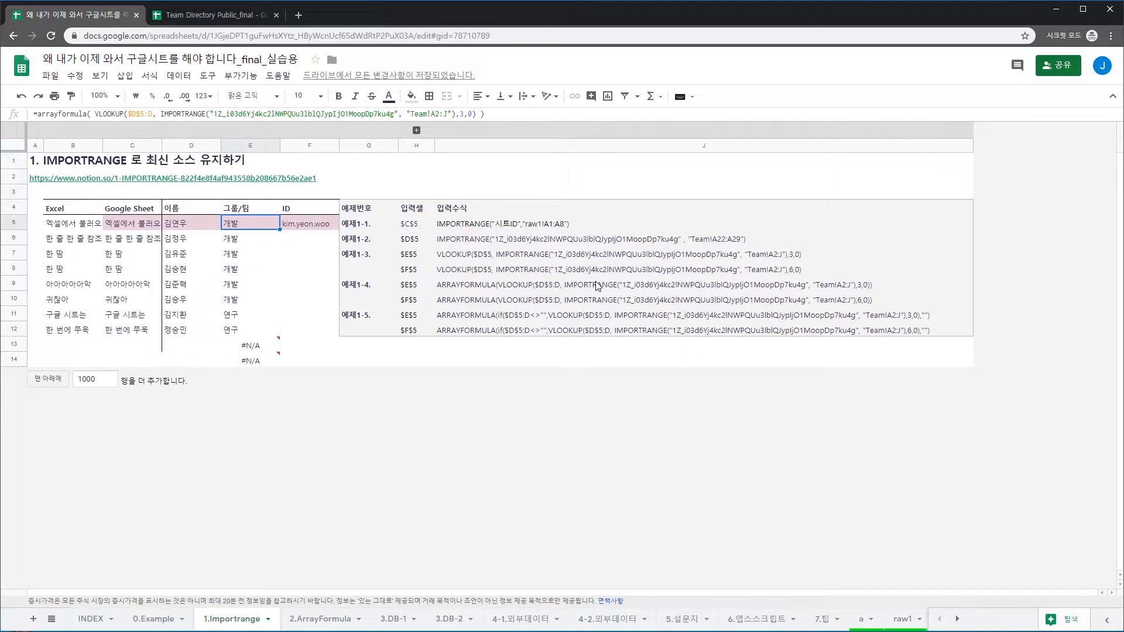
key("ctrl+z")
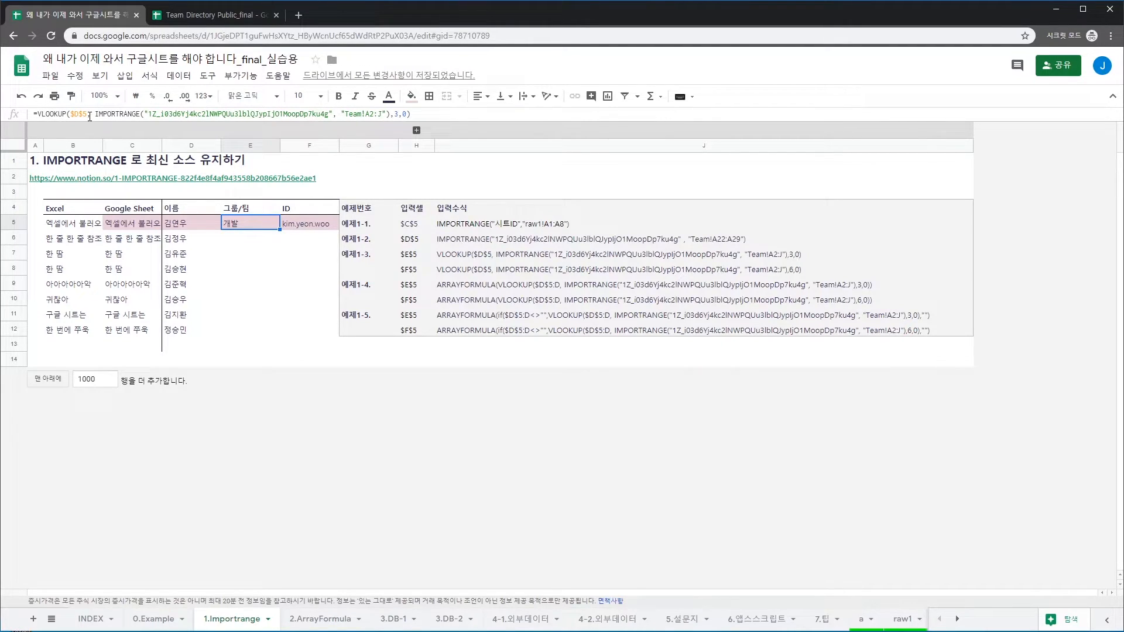
key("ctrl+y")
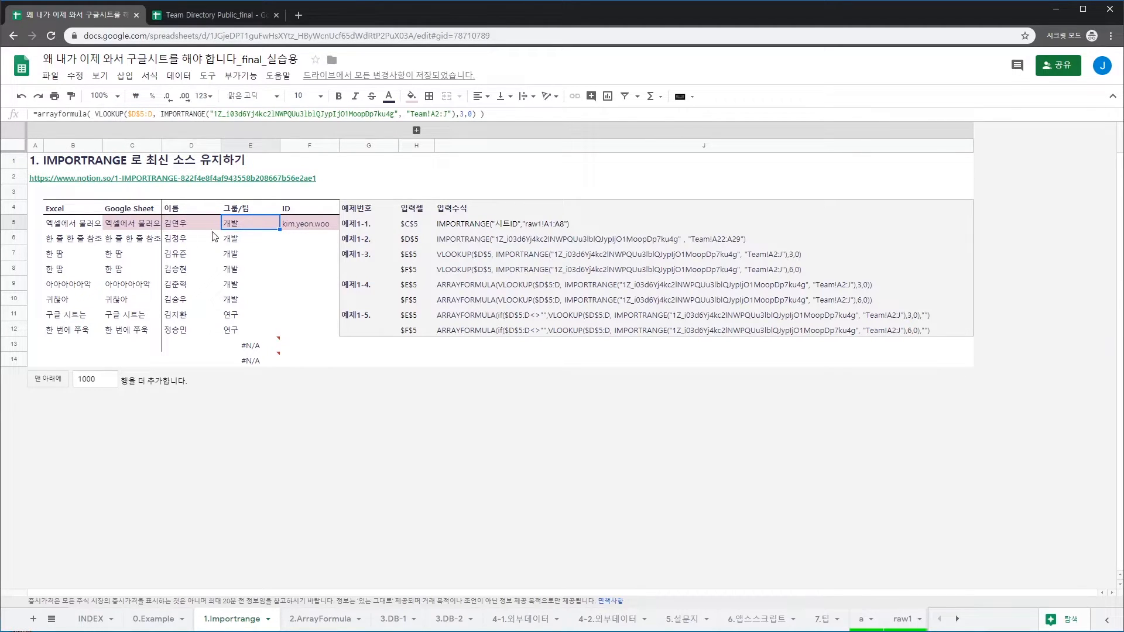
left_click(217, 241)
left_click(247, 241)
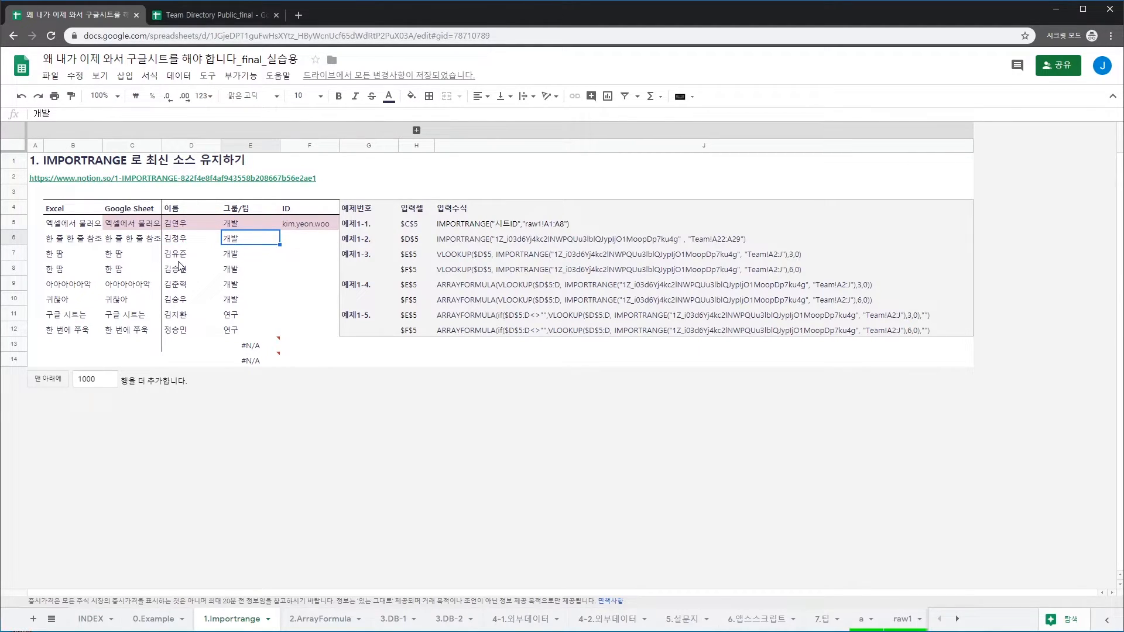
left_click(179, 260)
left_click(243, 256)
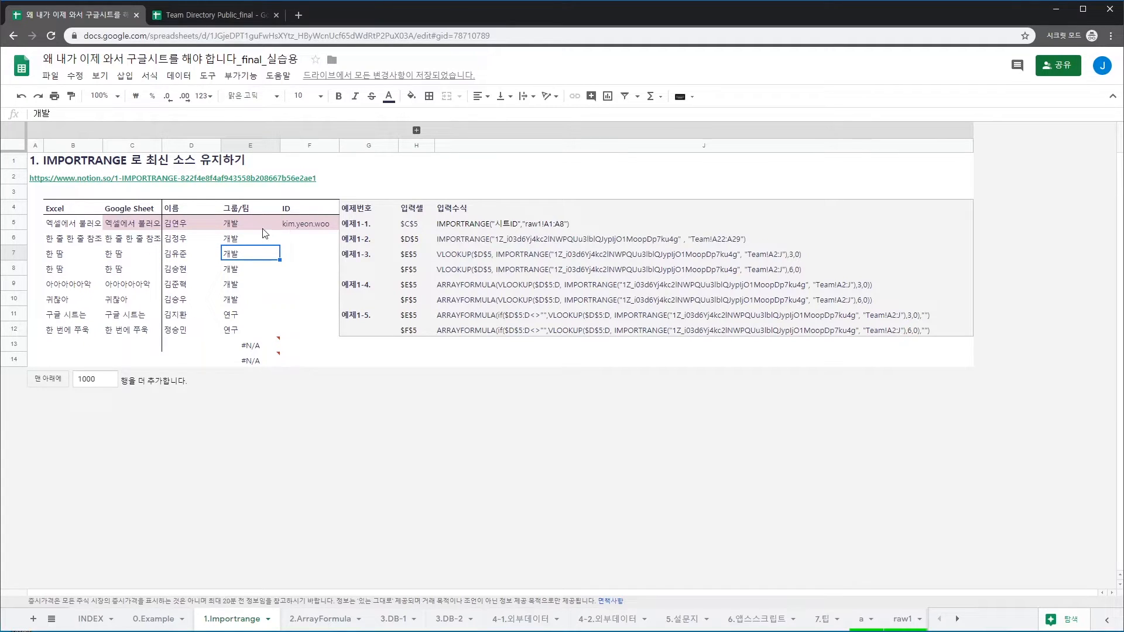
left_click(246, 225)
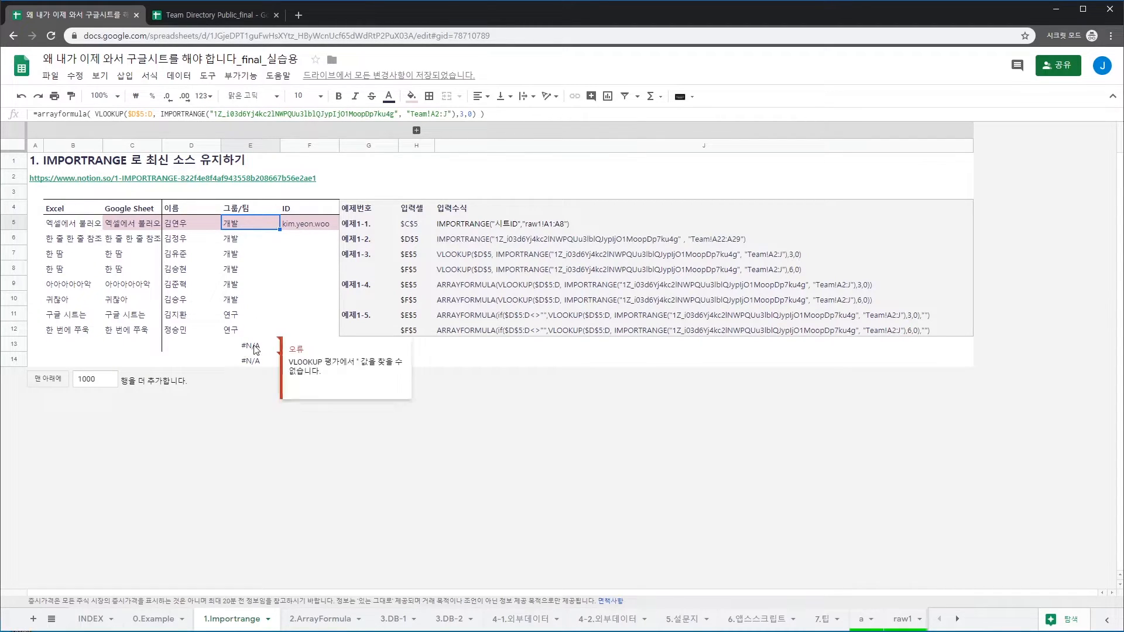
left_click(249, 359)
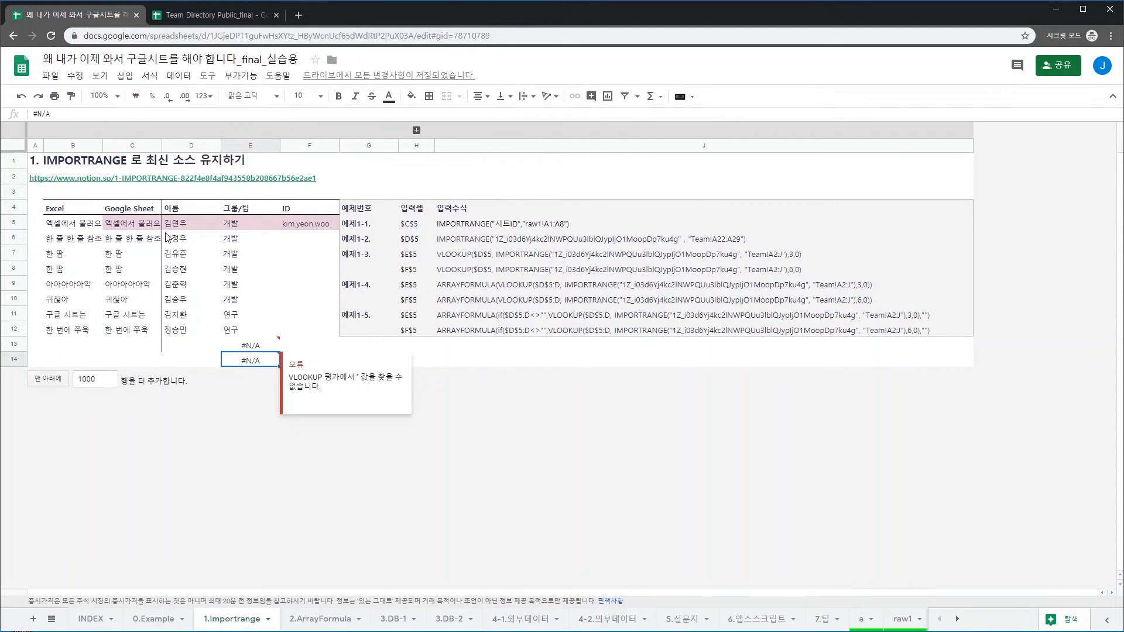
left_click(181, 357)
left_click(183, 347)
left_click(245, 368)
left_click(253, 346)
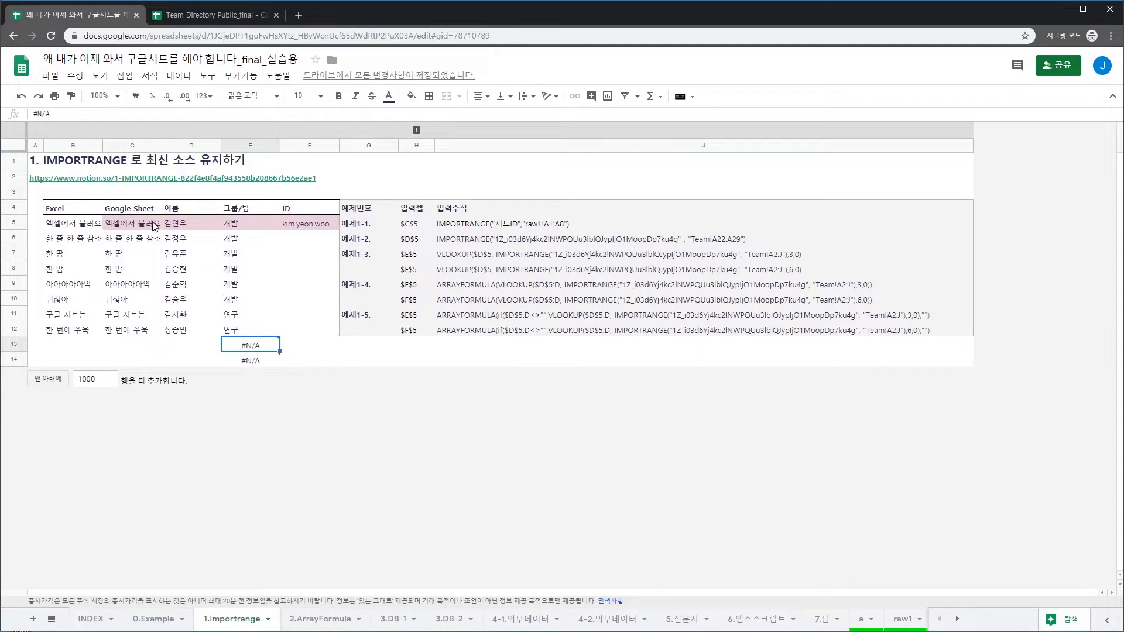
left_click(78, 254)
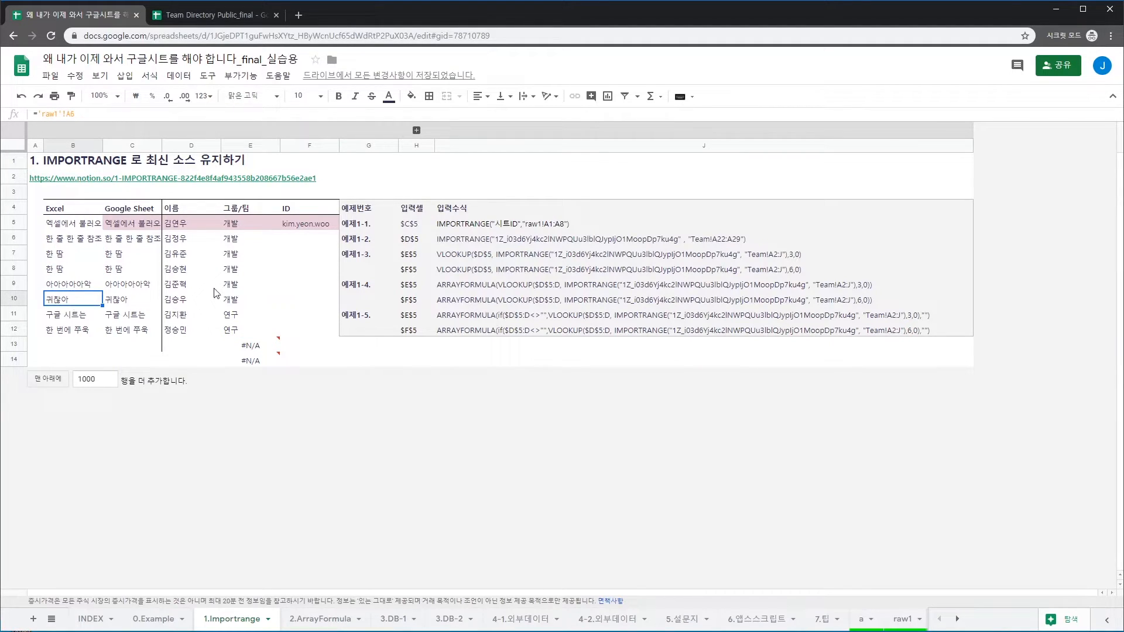
left_click(248, 240)
left_click(236, 224)
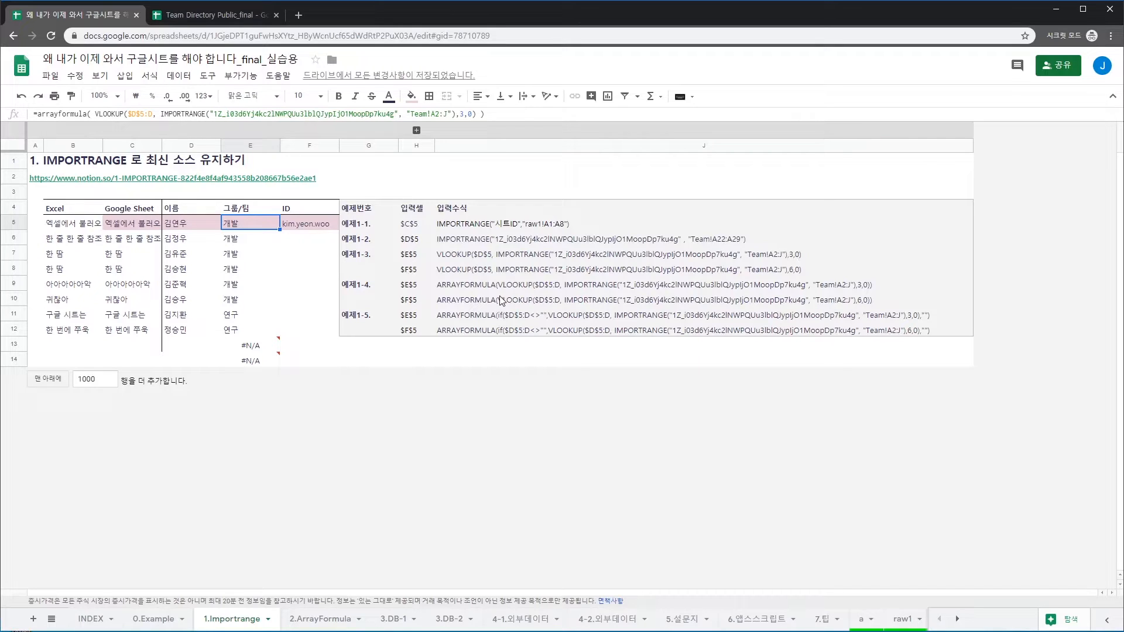
key("Down")
key("ctrl+Down")
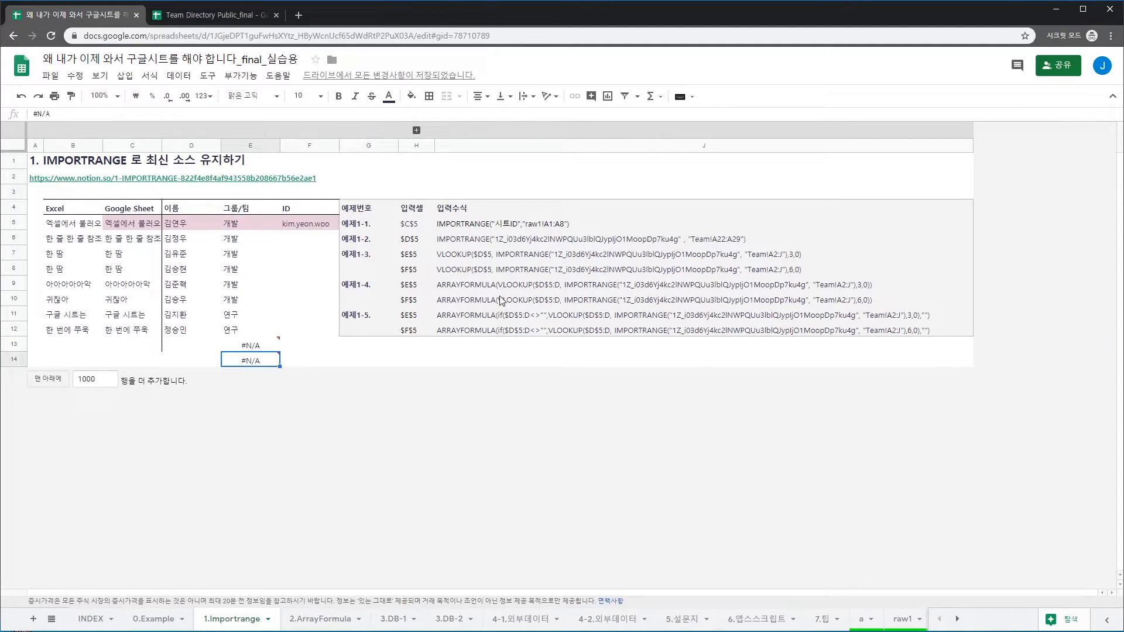
key("Up")
key("Up")
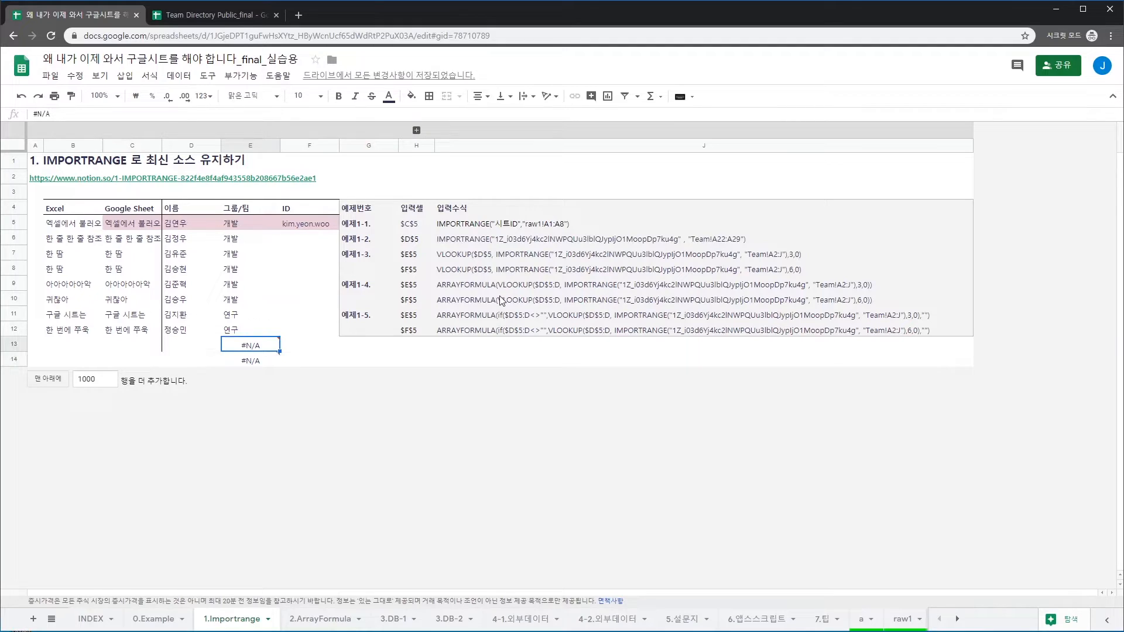
key("ctrl+Up")
key("Right")
key("Down")
key("F2")
key("Home")
key("Right")
type("arra")
type("yformul(")
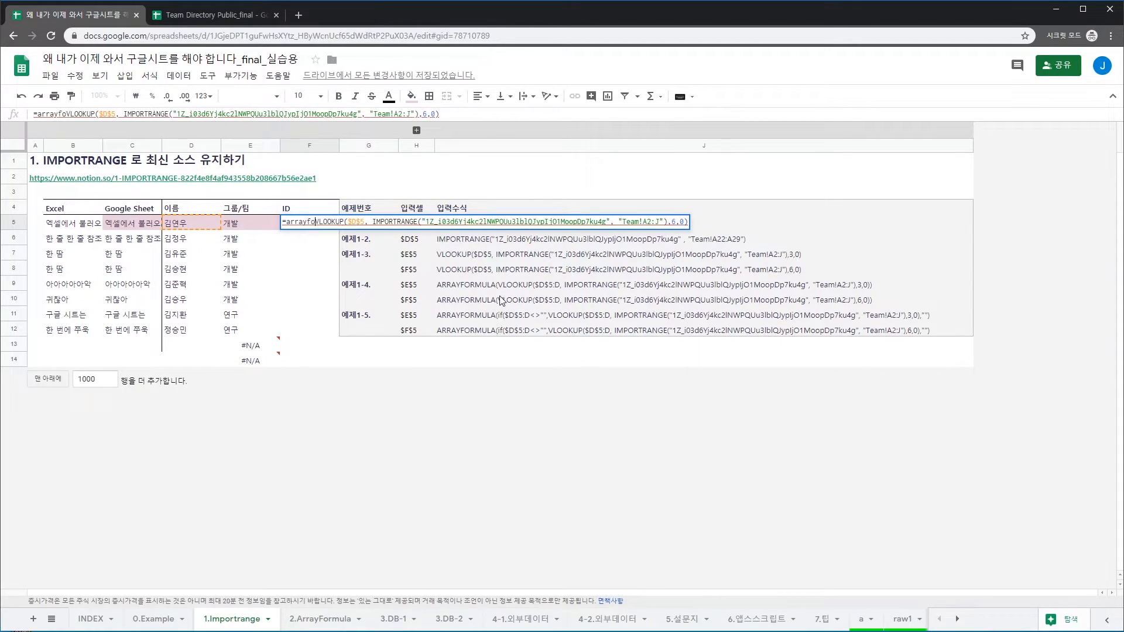
Wrap F5's VLOOKUP in arrayformula() with lookup key $D$5:D so IDs fill column F
key("BackSpace")
key("BackSpace")
type("a (")
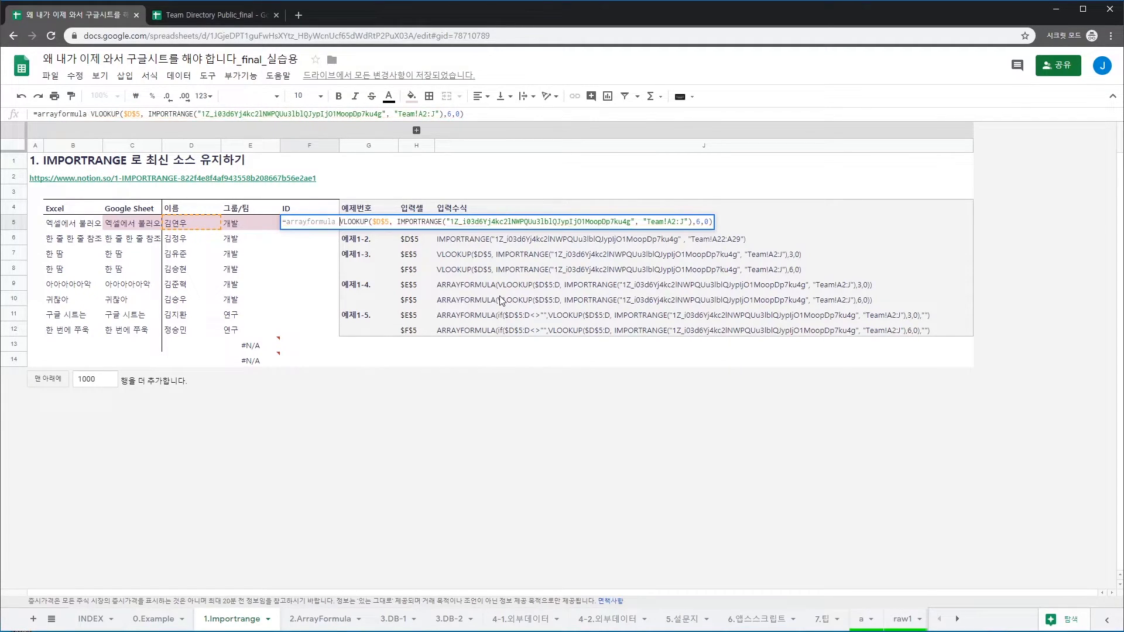
key("Right")
key("Right")
key("Right")
key("Right")
key("Right")
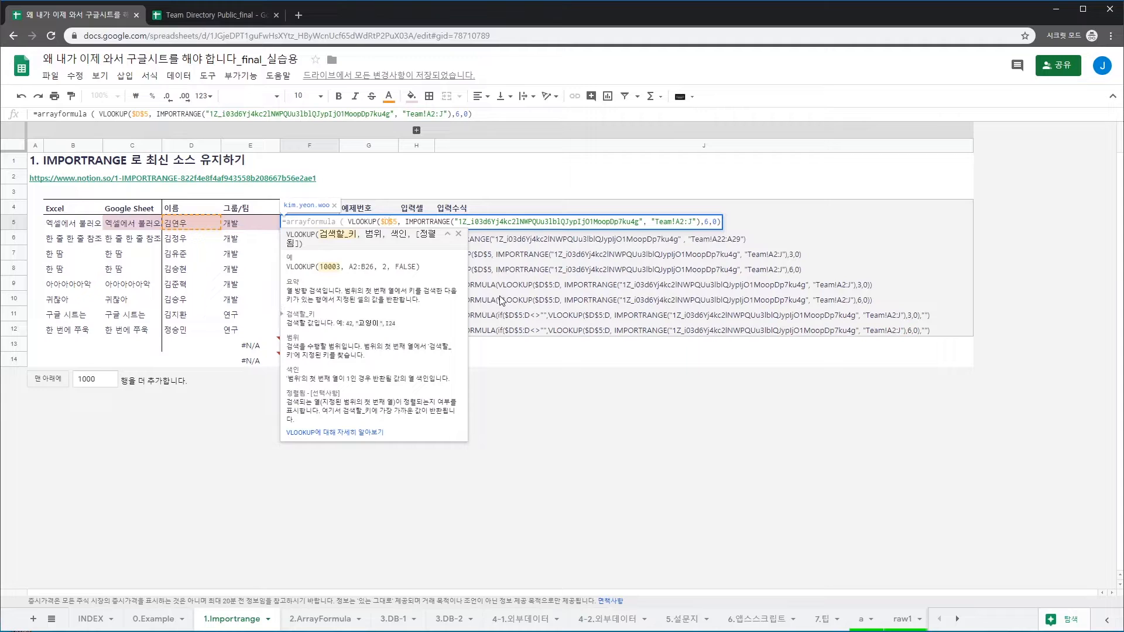
type(":D")
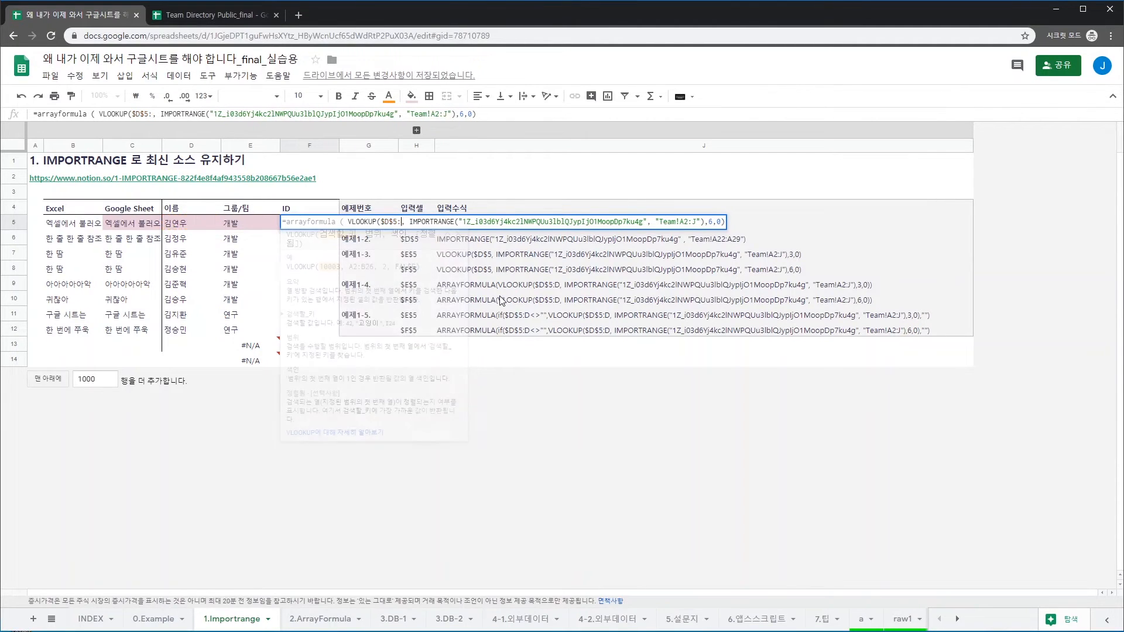
key("End")
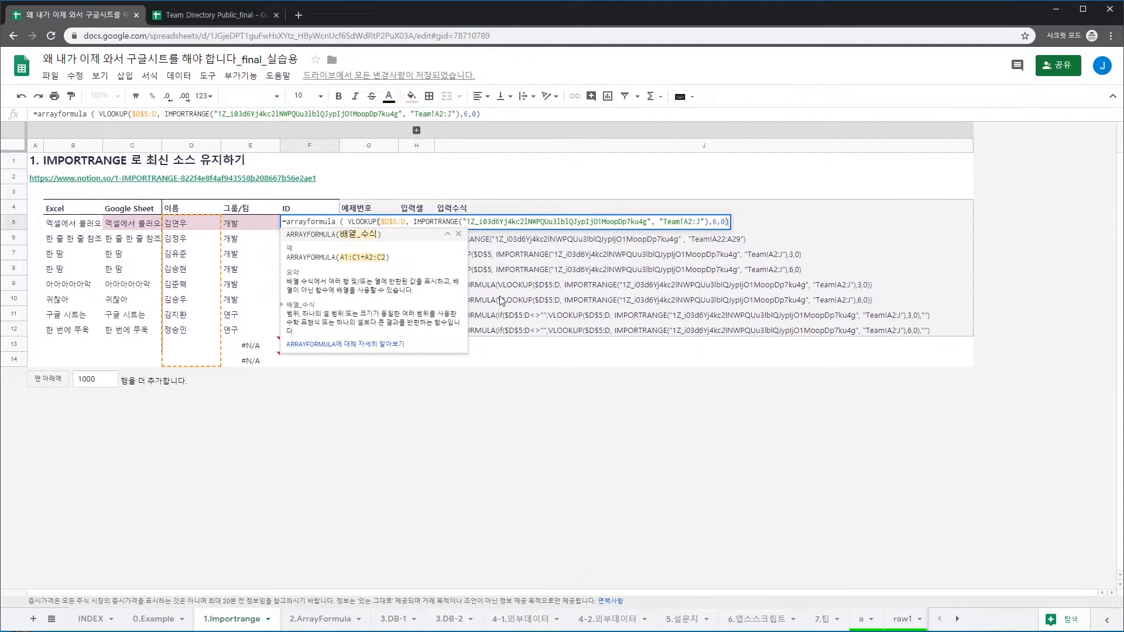
type(")")
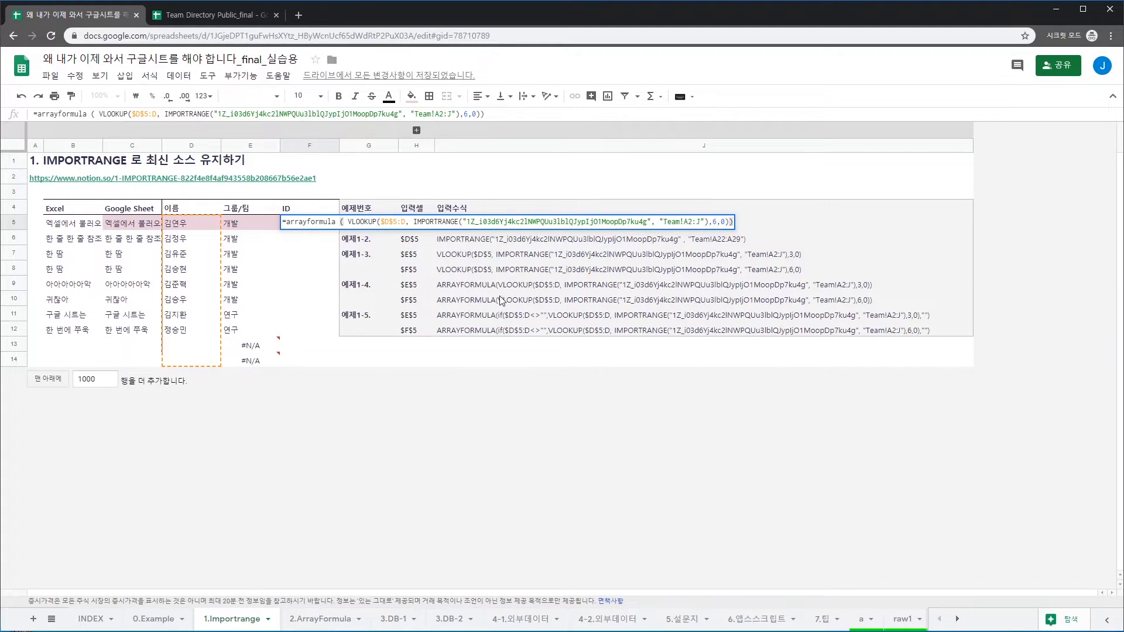
key("Return")
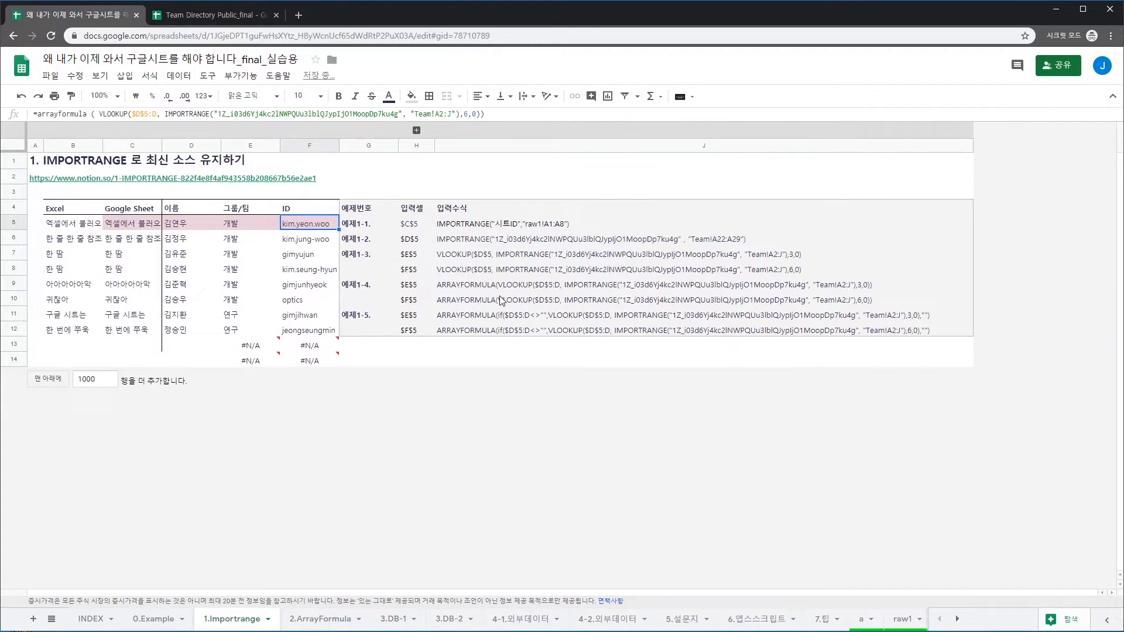
key("Down")
key("Down")
key("Down")
key("Down")
key("Down")
key("Down")
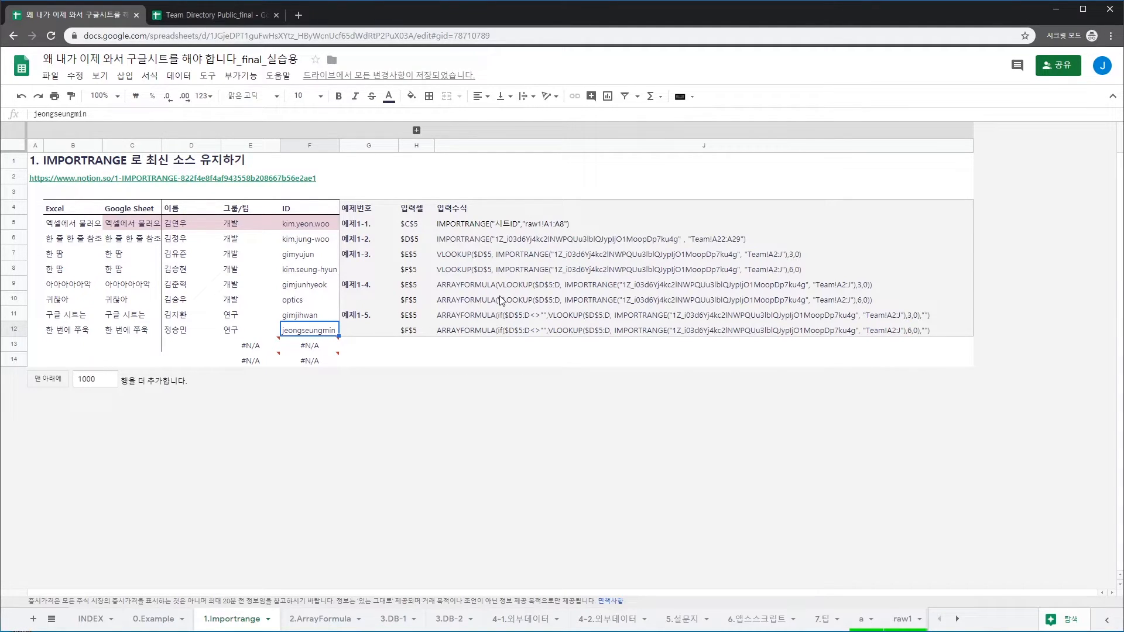
Wrap E5's VLOOKUP in IF($D$5:D<>"", …, "") so blank rows stay empty
key("Down")
key("Left")
key("Left")
key("Right")
key("Up")
key("Up")
key("Up")
key("Up")
key("Up")
key("Up")
key("Up")
key("Up")
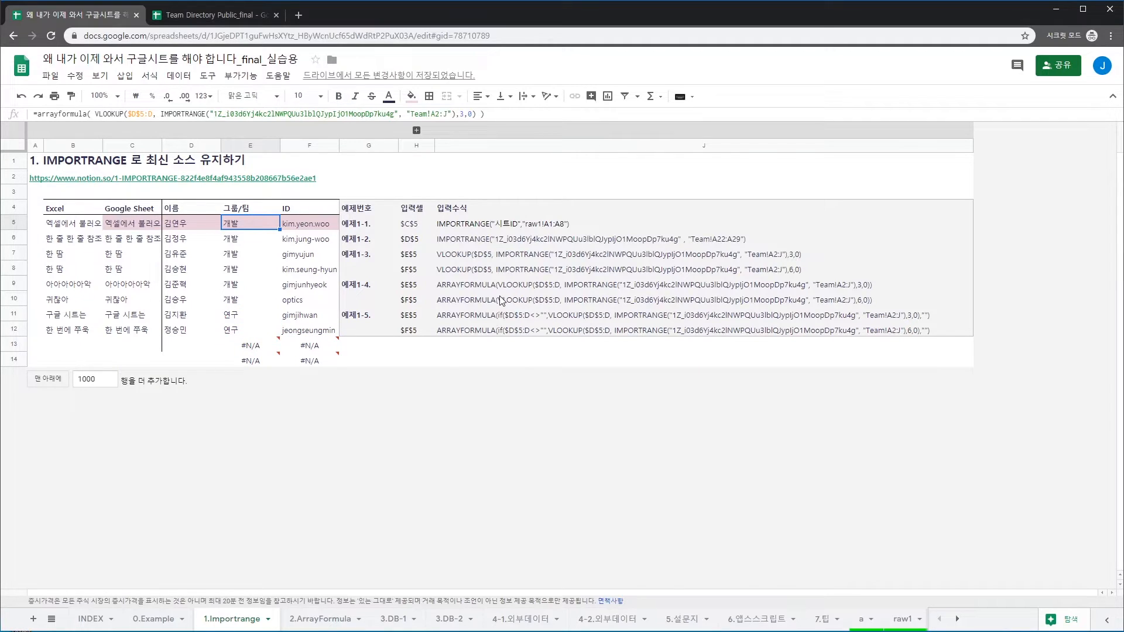
key("F2")
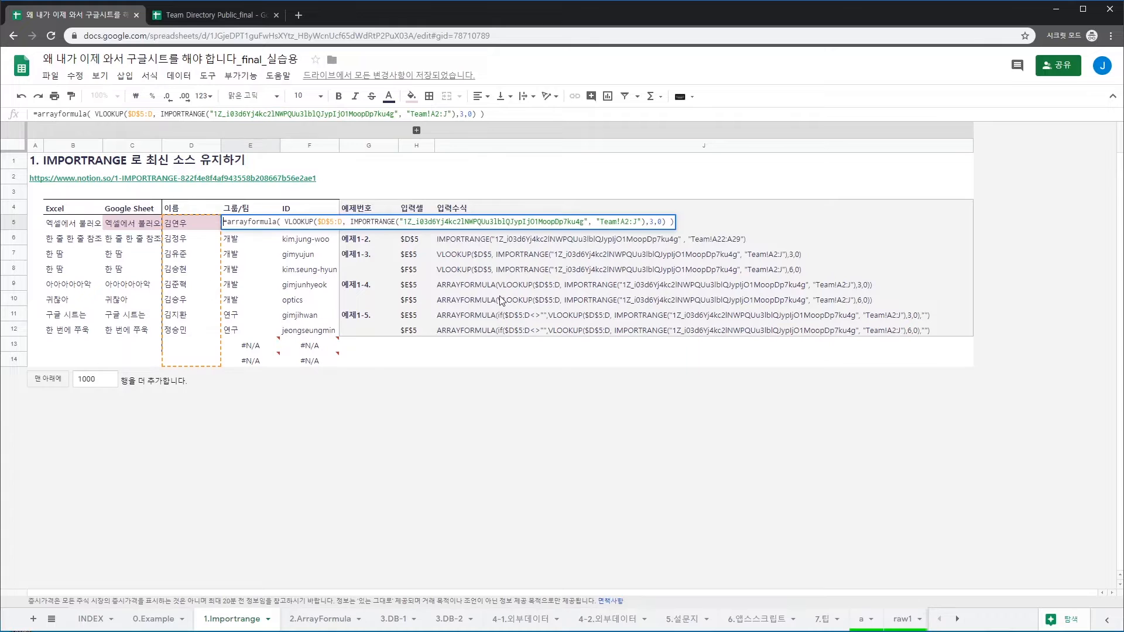
key("Right")
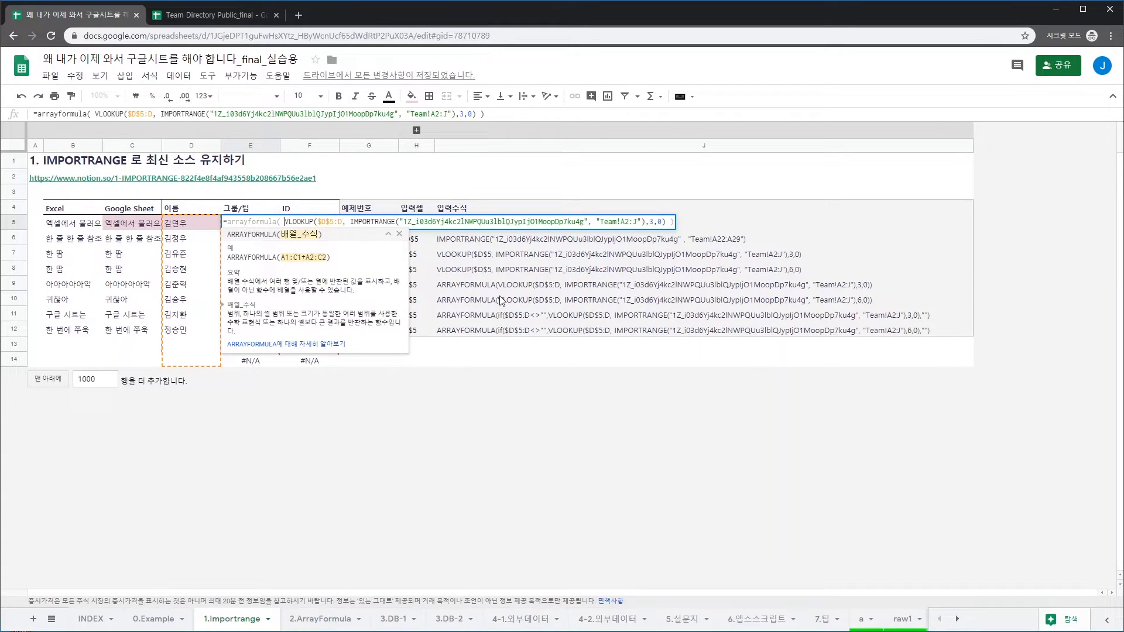
type("ㅑㄹ")
key("BackSpace")
key("BackSpace")
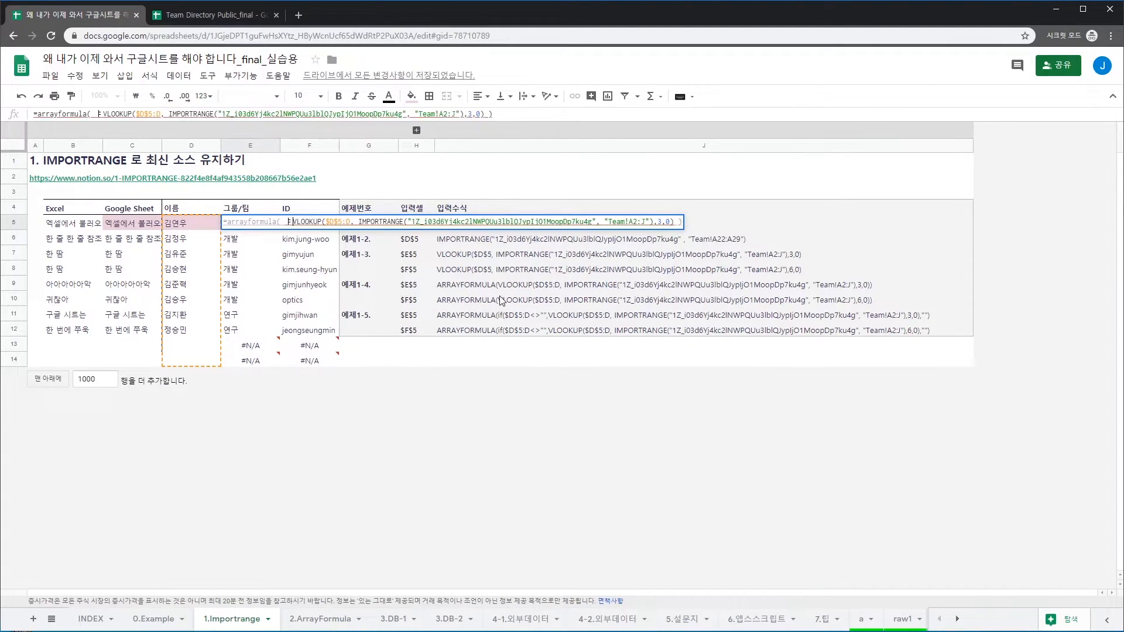
key("BackSpace")
type("if(")
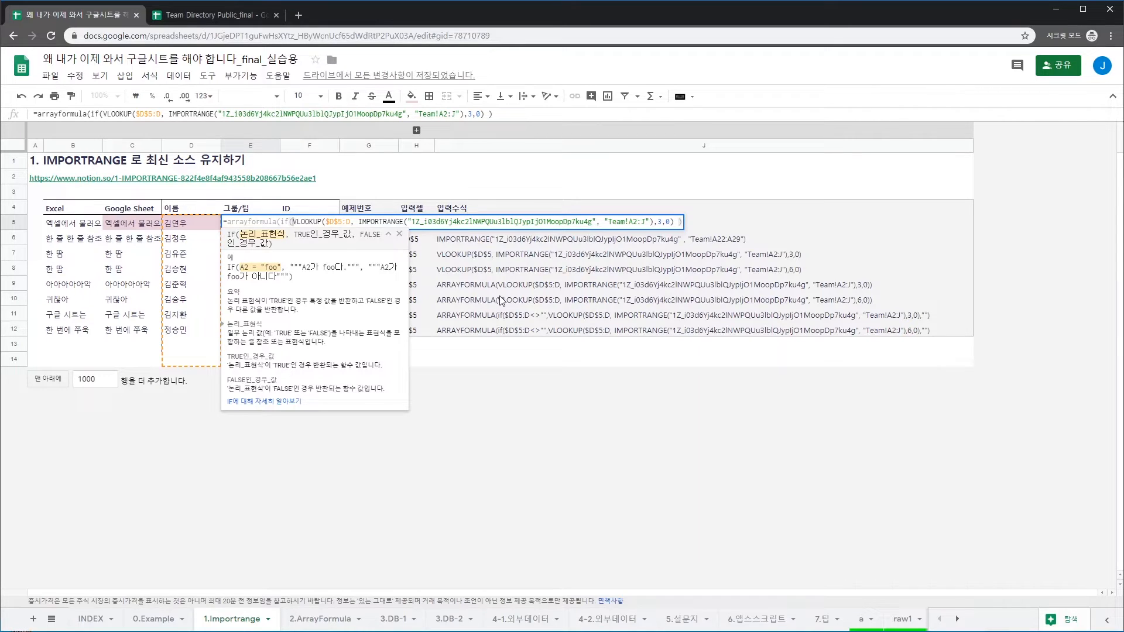
type("$D$5")
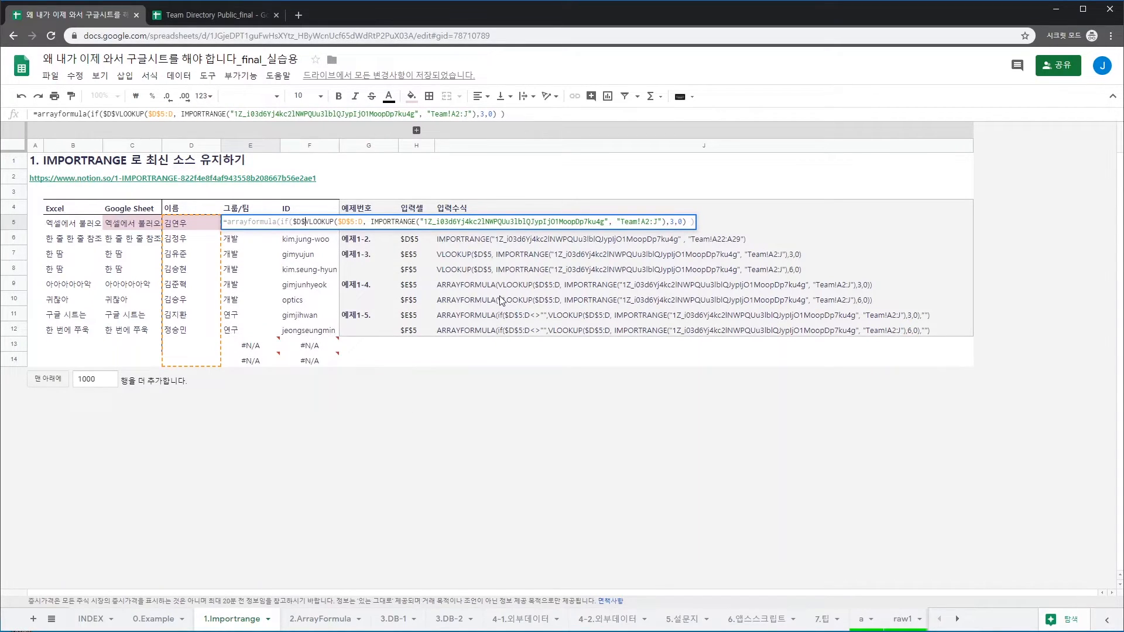
type(":D")
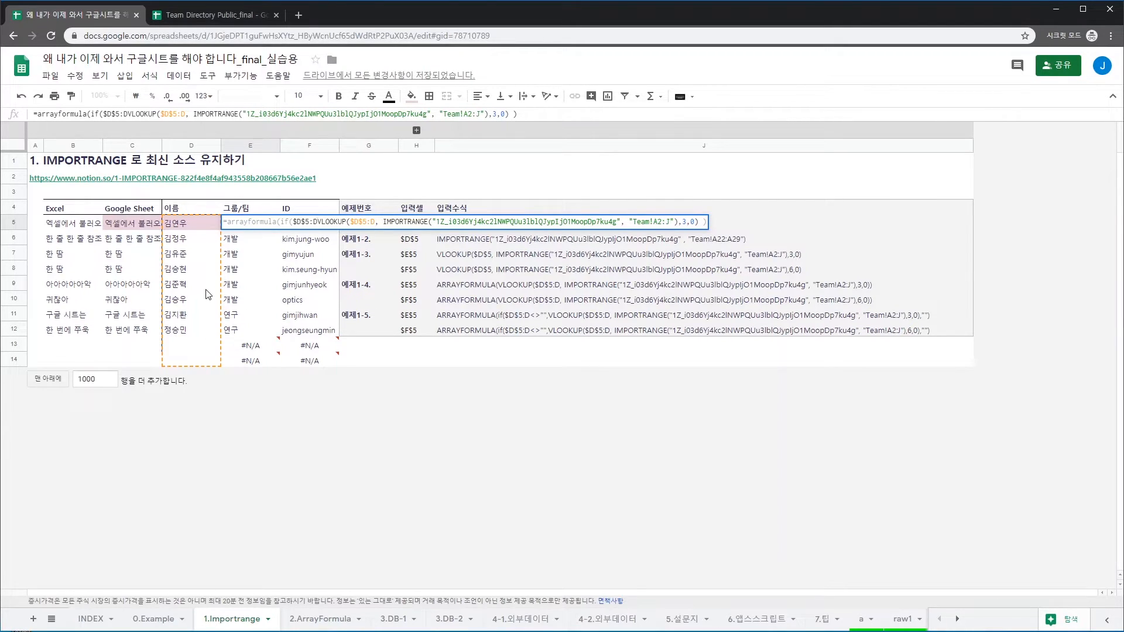
type("<>\"\",")
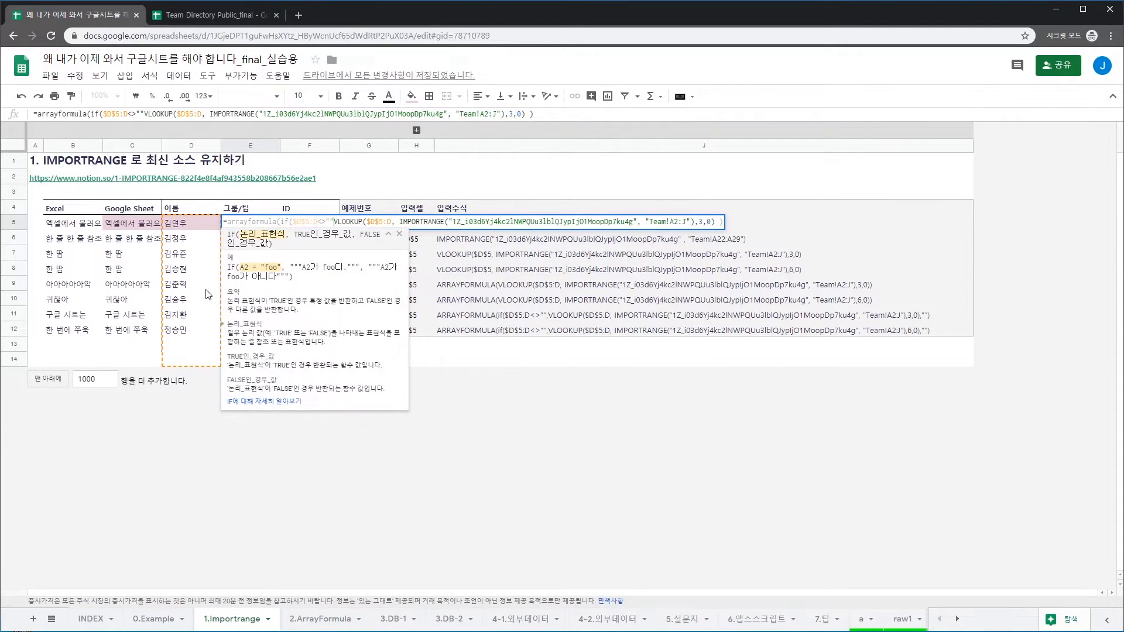
key("End")
key("Left")
key("Left")
type(",\"\"")
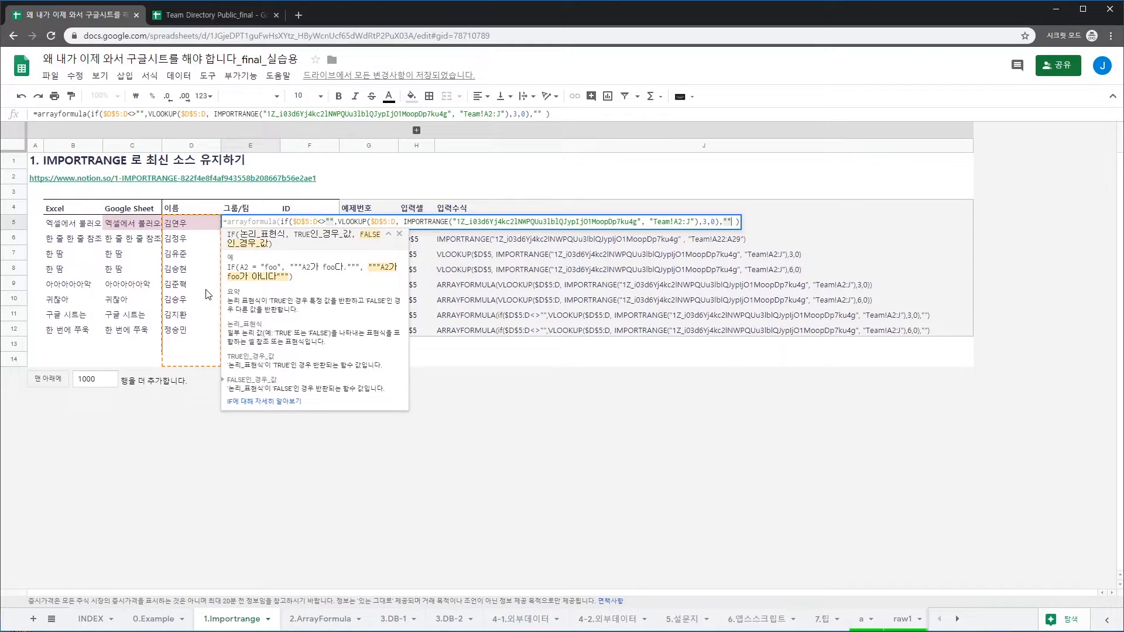
type(")")
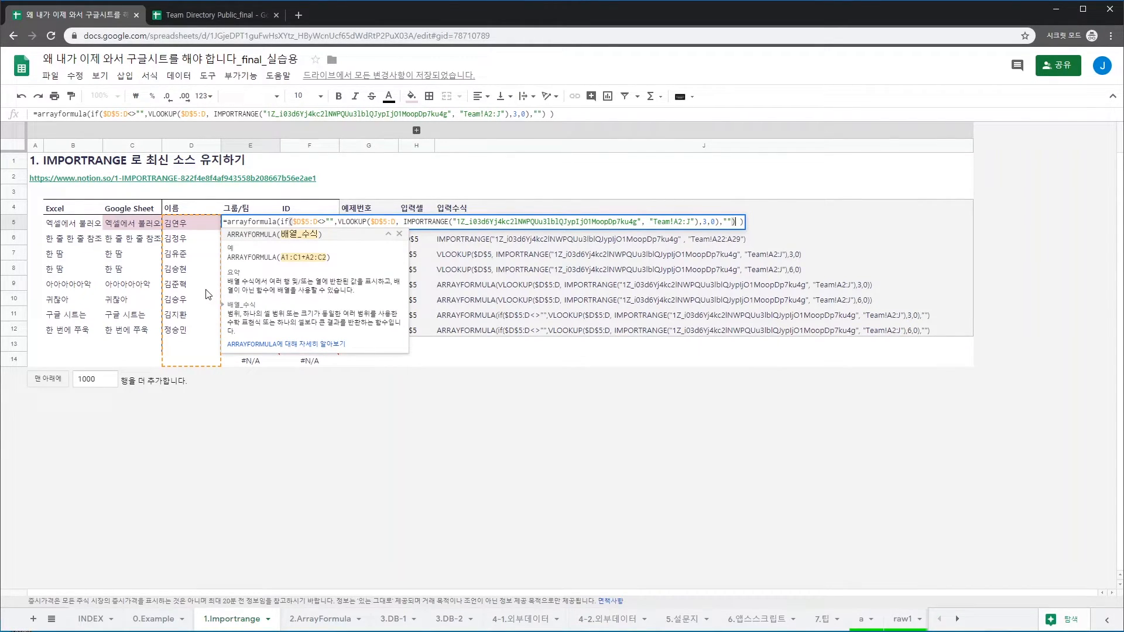
key("Return")
Wrap F5's VLOOKUP in IFERROR(…, "") so no #N/A shows below the IDs
key("Up")
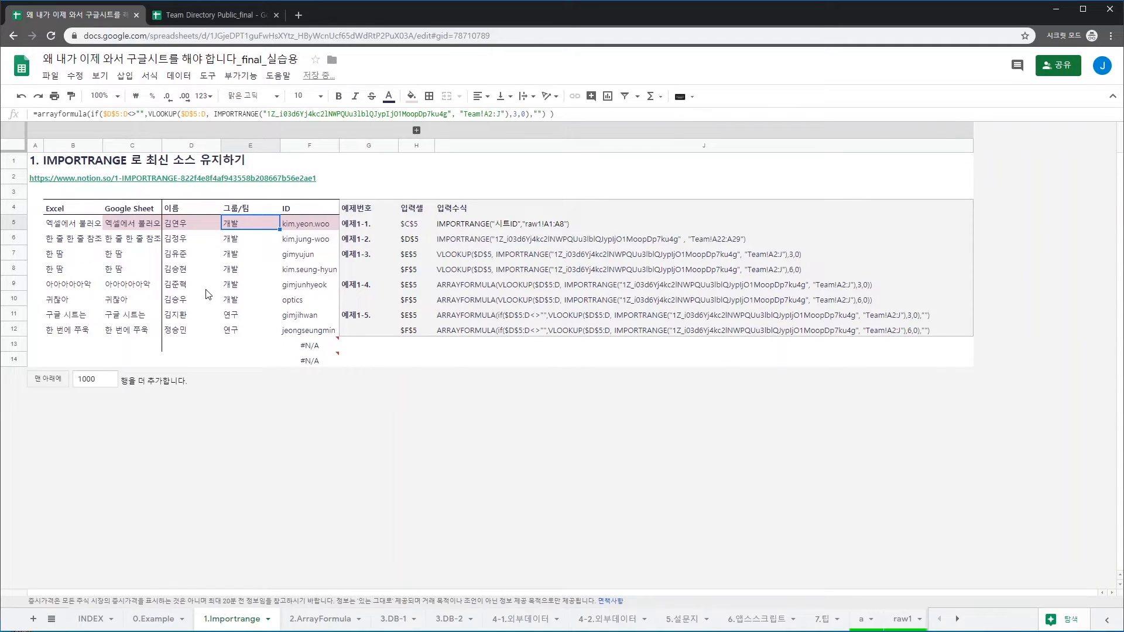
key("Down")
key("Down")
key("Down")
key("Down")
key("Down")
key("Down")
key("Down")
key("Down")
key("Down")
key("Up")
key("Left")
key("Right")
key("Right")
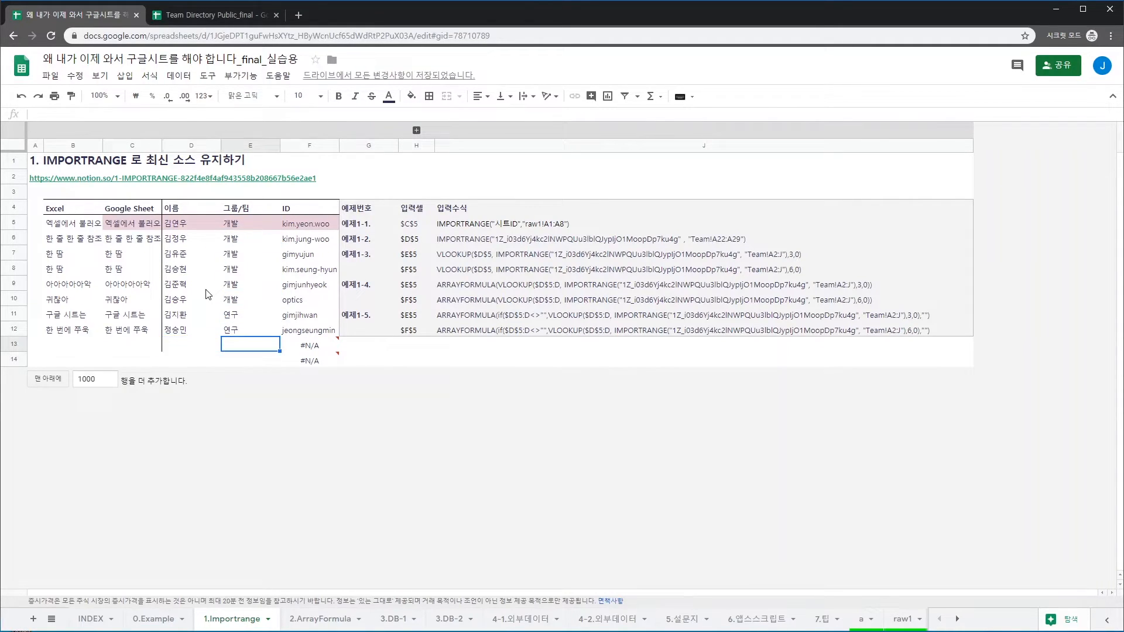
key("Up")
key("Up")
key("Up")
key("ctrl+Up")
key("Down")
key("F2")
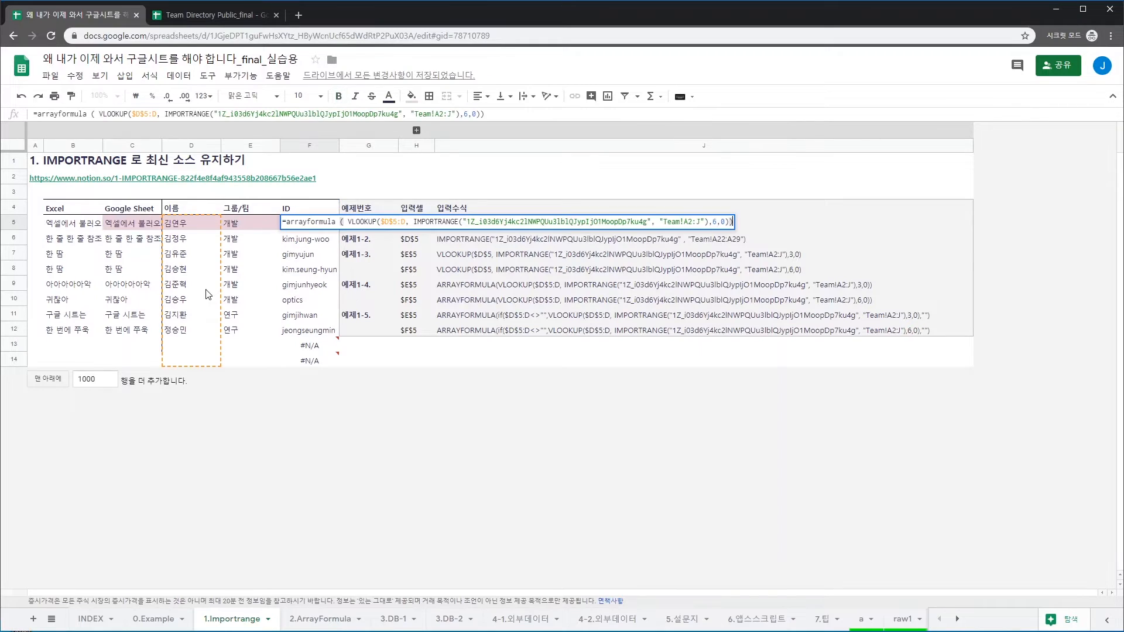
key("Left")
key("Left")
key("Left")
key("Left")
key("Left")
key("Left")
key("Left")
key("Left")
key("Left")
key("Left")
key("Left")
key("Left")
key("Left")
key("Left")
key("Left")
key("Home")
key("Right")
key("Right")
key("Right")
key("Right")
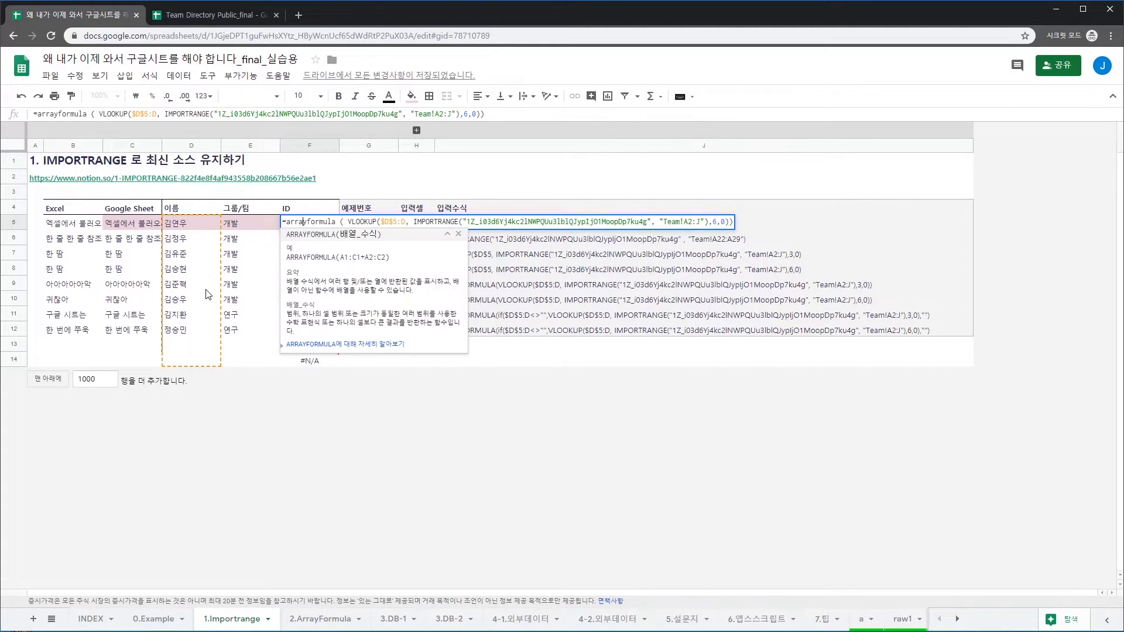
key("Right")
type("iferror")
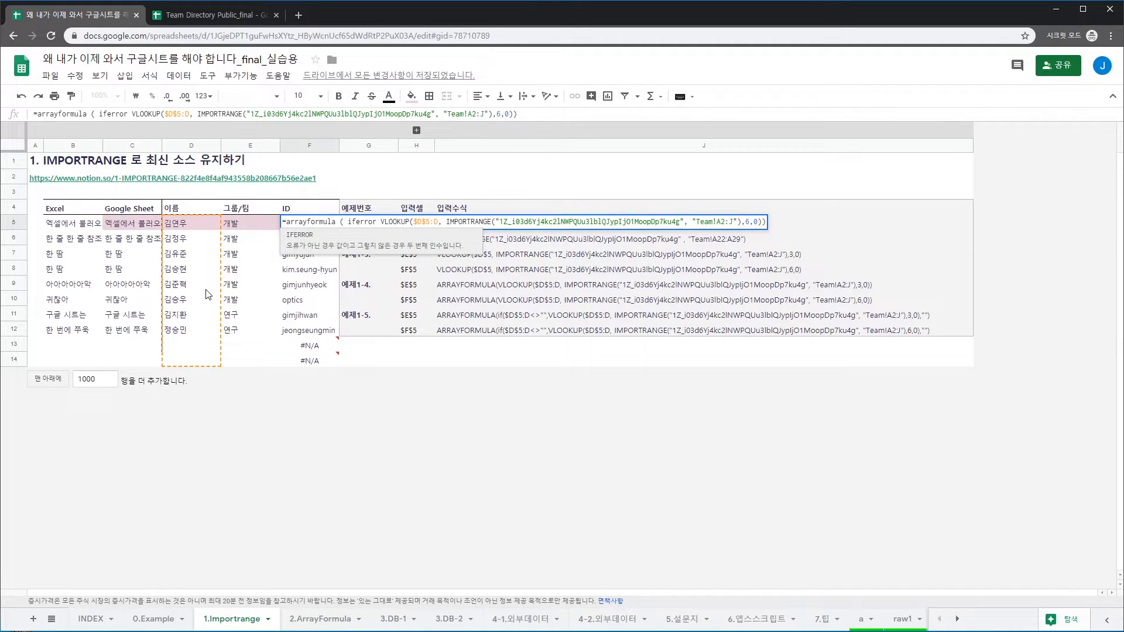
type("(")
key("End")
key("Left")
type(",\"\"")
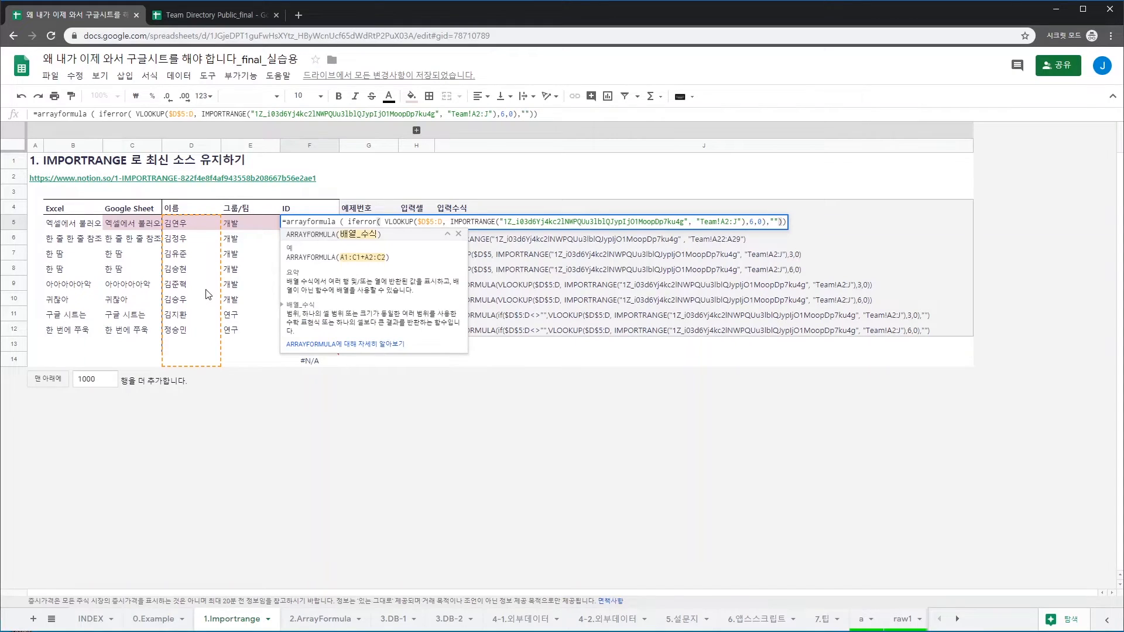
key("Return")
key("Up")
key("Left")
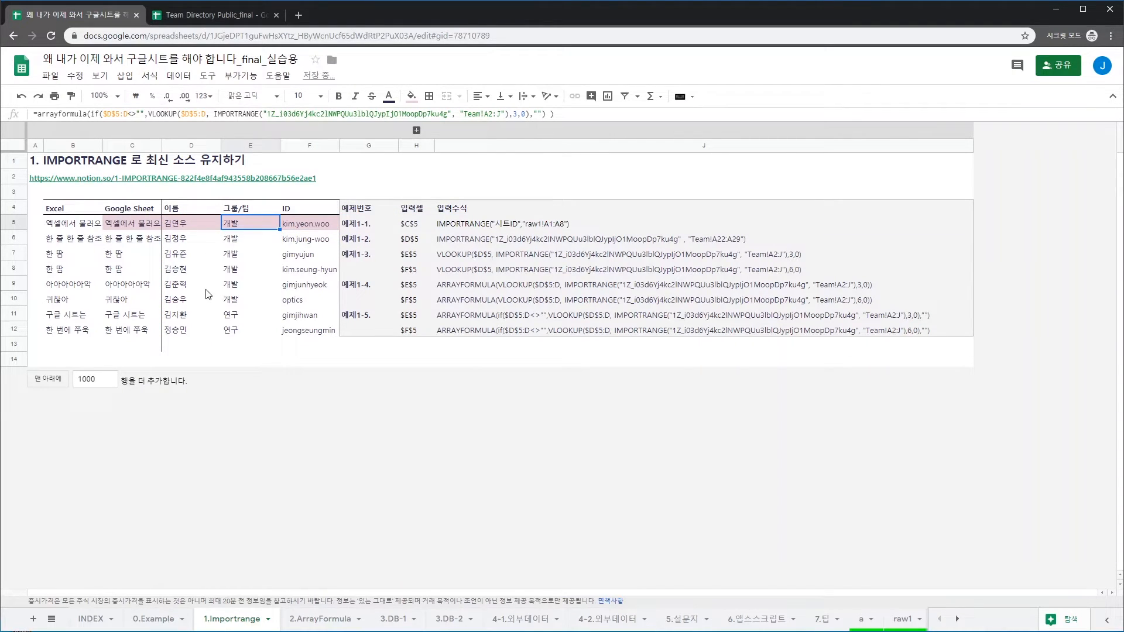
Review the imported names in column D and compare the E5 and F5 formulas
key("Left")
key("Down")
key("Down")
key("Down")
key("Down")
key("Down")
key("Down")
key("Down")
key("Up")
key("Up")
key("Up")
key("Up")
key("Up")
key("Up")
key("Up")
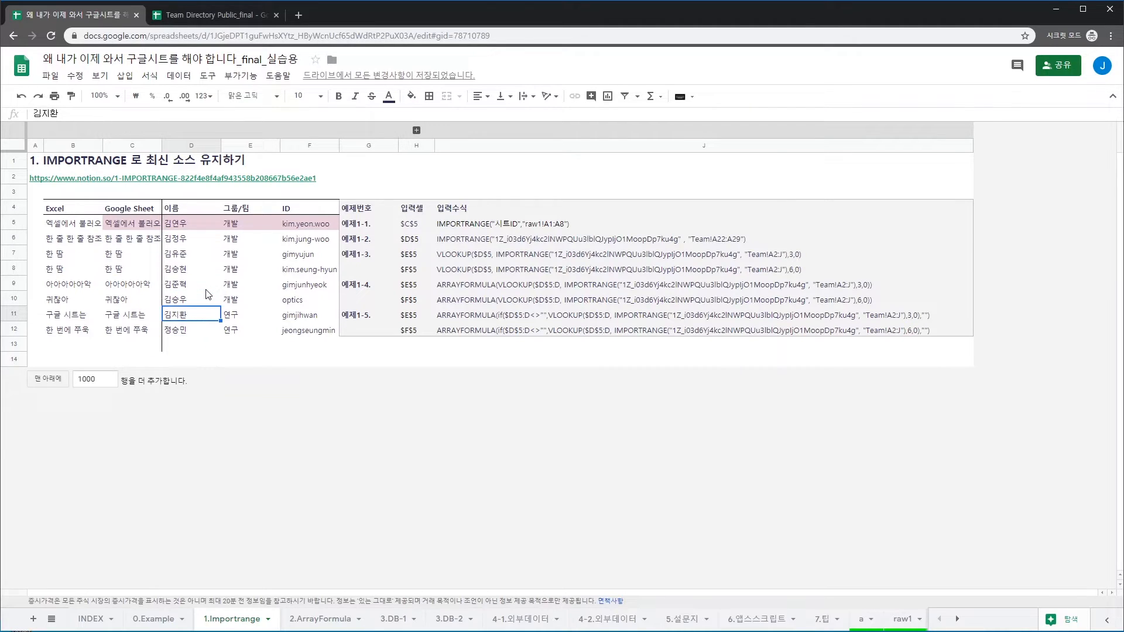
key("shift+Down")
key("shift+Down")
key("shift+Down")
key("shift+Down")
key("shift+Down")
key("shift+Down")
key("shift+Down")
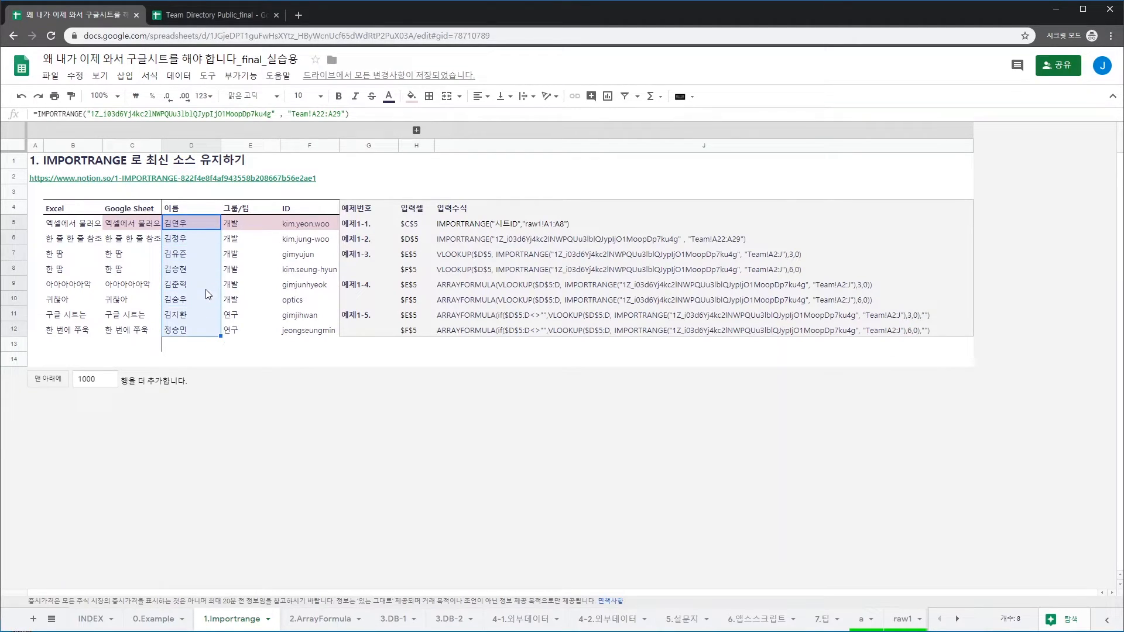
key("Right")
key("Down")
key("Up")
key("Right")
key("Left")
key("Right")
key("Left")
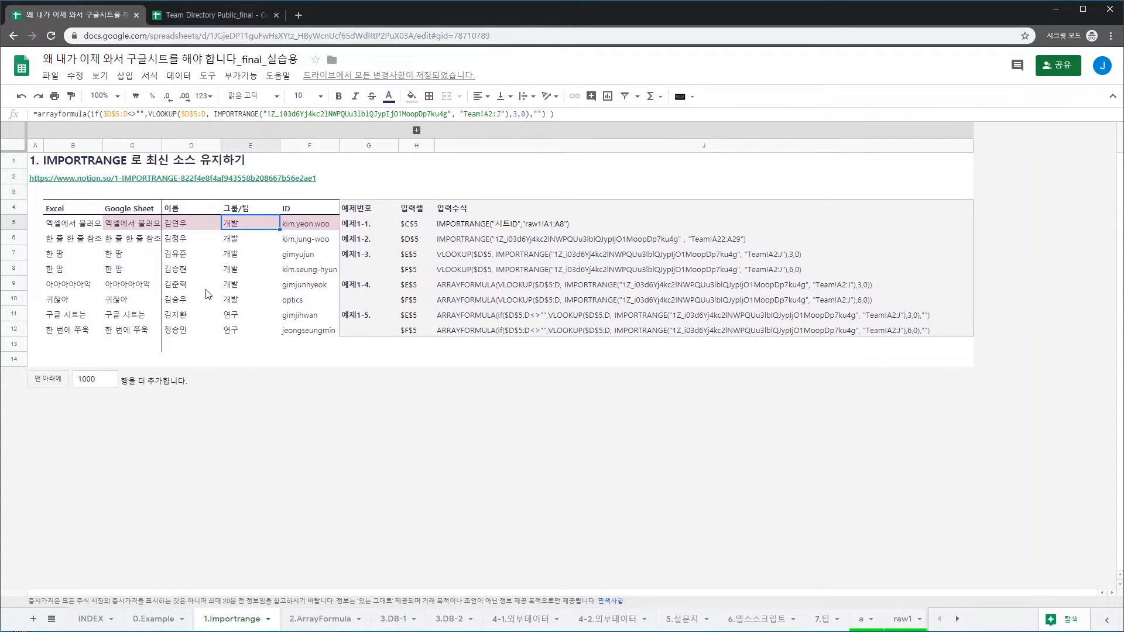
key("Down")
key("Down")
key("Down")
key("Down")
key("Down")
key("Down")
key("Down")
key("Down")
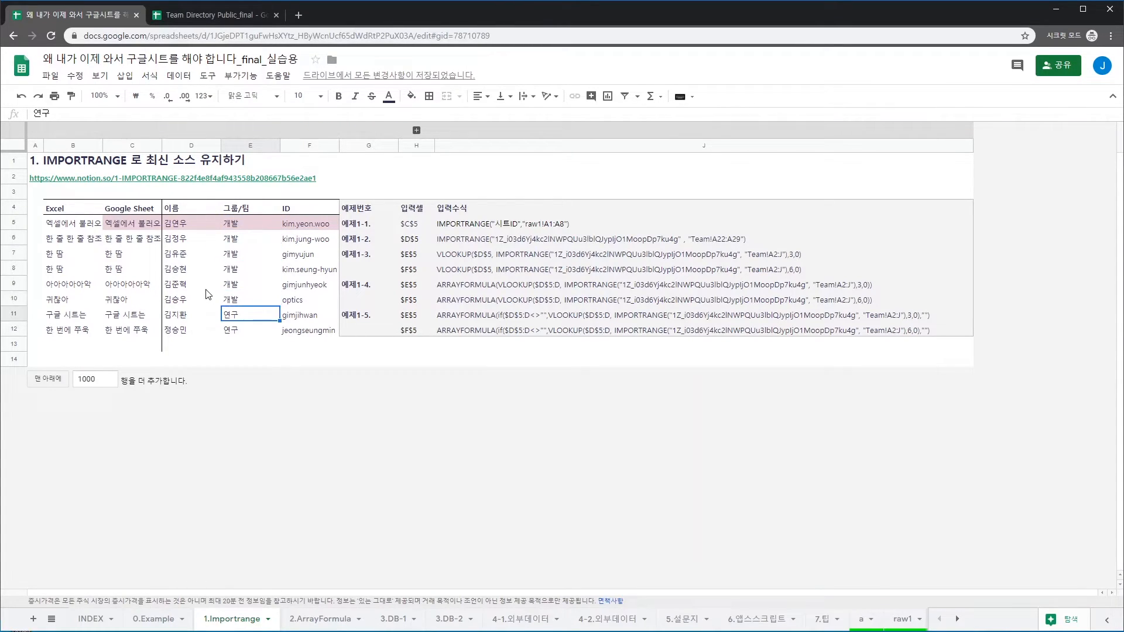
key("Left")
key("Up")
key("Up")
key("Up")
key("Up")
key("Up")
key("Up")
key("Up")
key("Up")
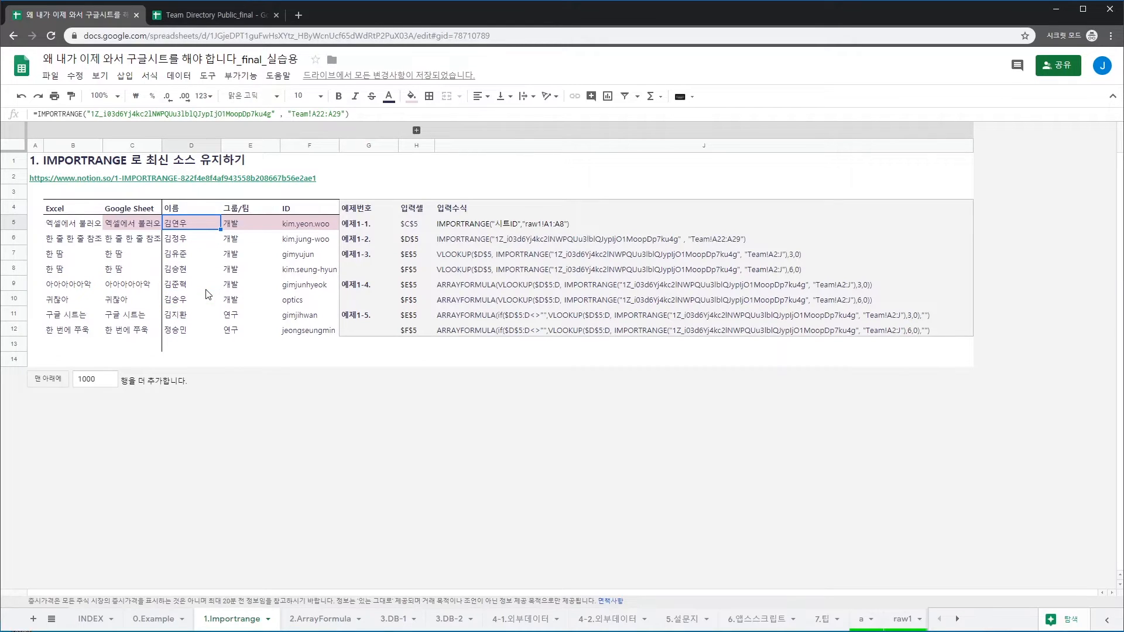
Confirm no #N/A below the group list, then switch to the 'IMPORTRANGE의 주의점과 요약' slide
key("Down")
key("Down")
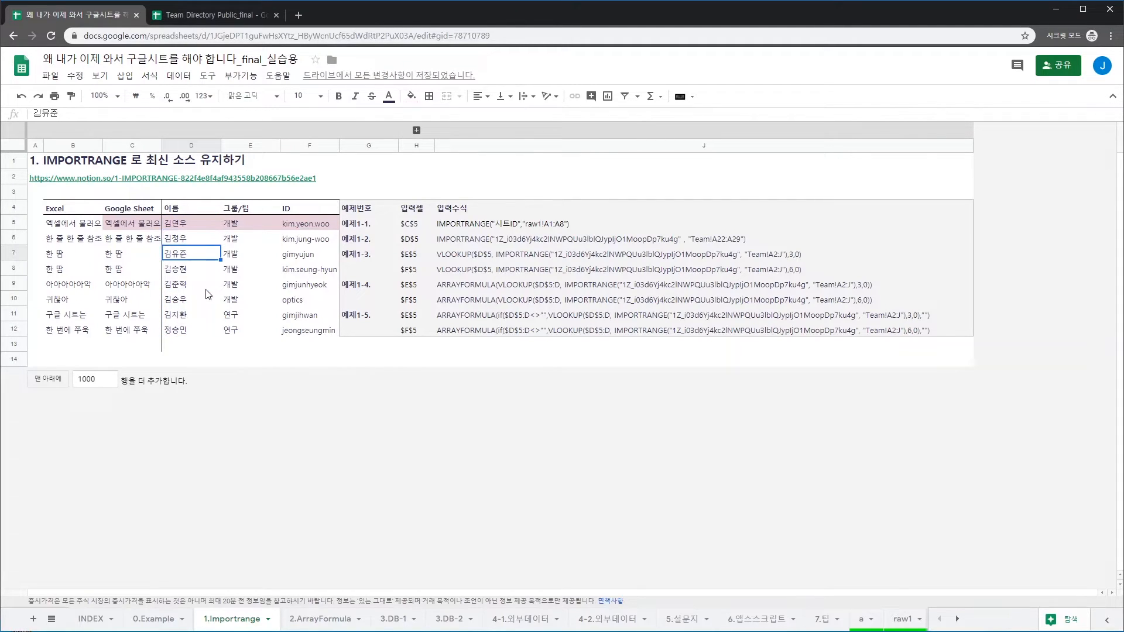
key("Down")
key("Down")
key("Down")
key("Down")
key("Down")
key("Down")
key("Down")
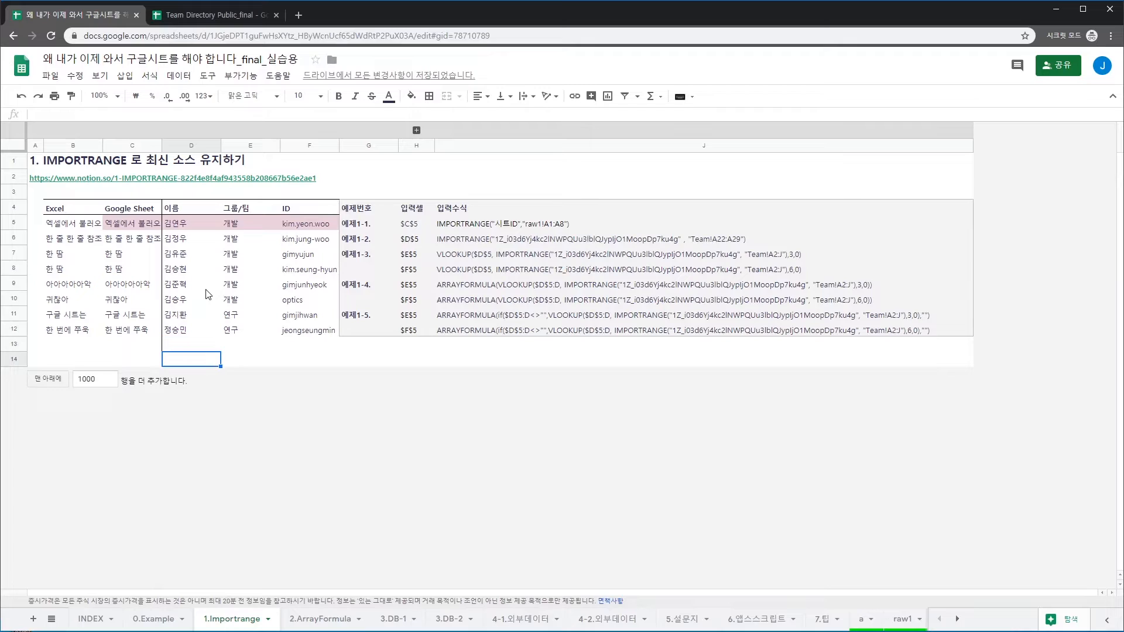
key("Up")
key("Up")
key("Up")
key("Up")
key("Up")
key("Up")
key("Up")
key("Up")
key("Up")
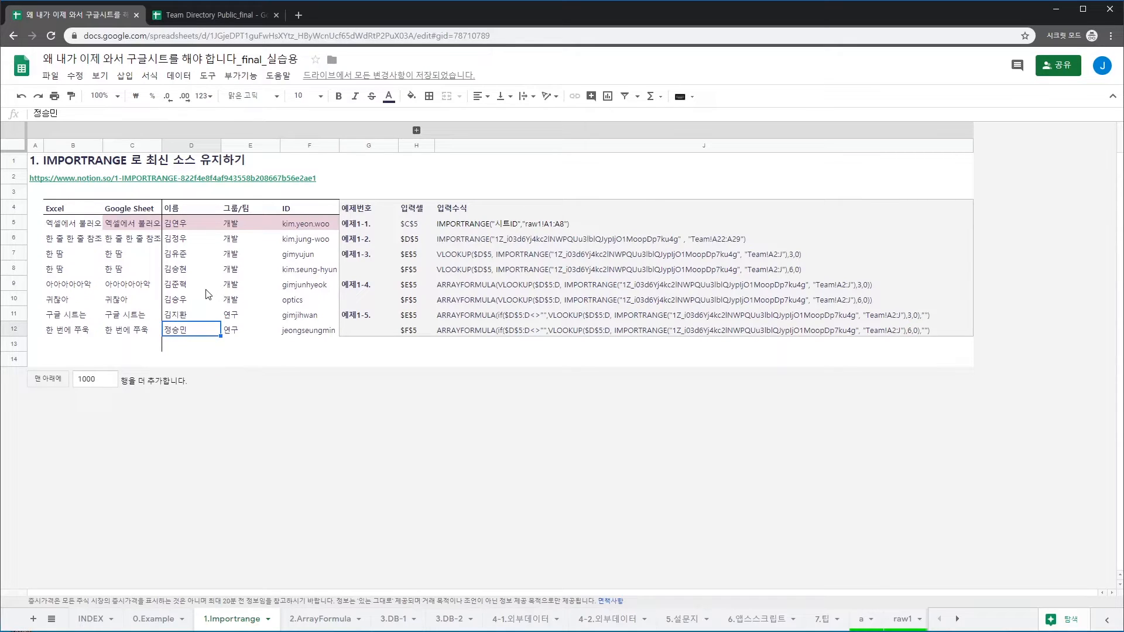
key("Right")
key("Right")
key("Left")
key("Down")
key("ctrl+Down")
key("Down")
key("Up")
key("Down")
key("Down")
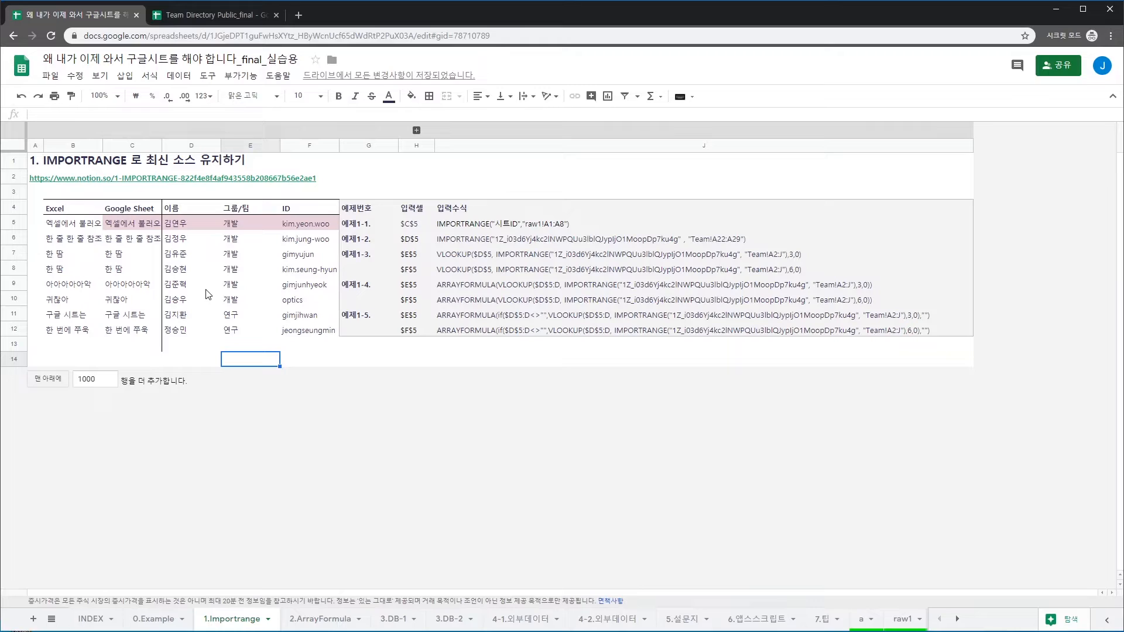
key("ctrl+Up")
key("ctrl+Up")
key("Down")
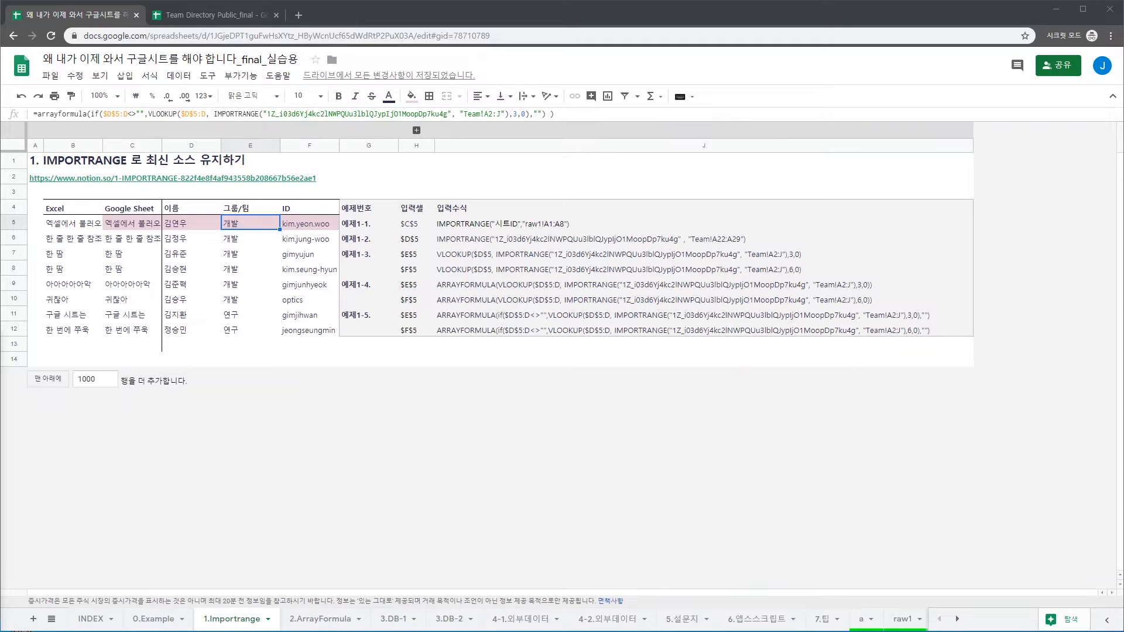
key("alt+Tab")
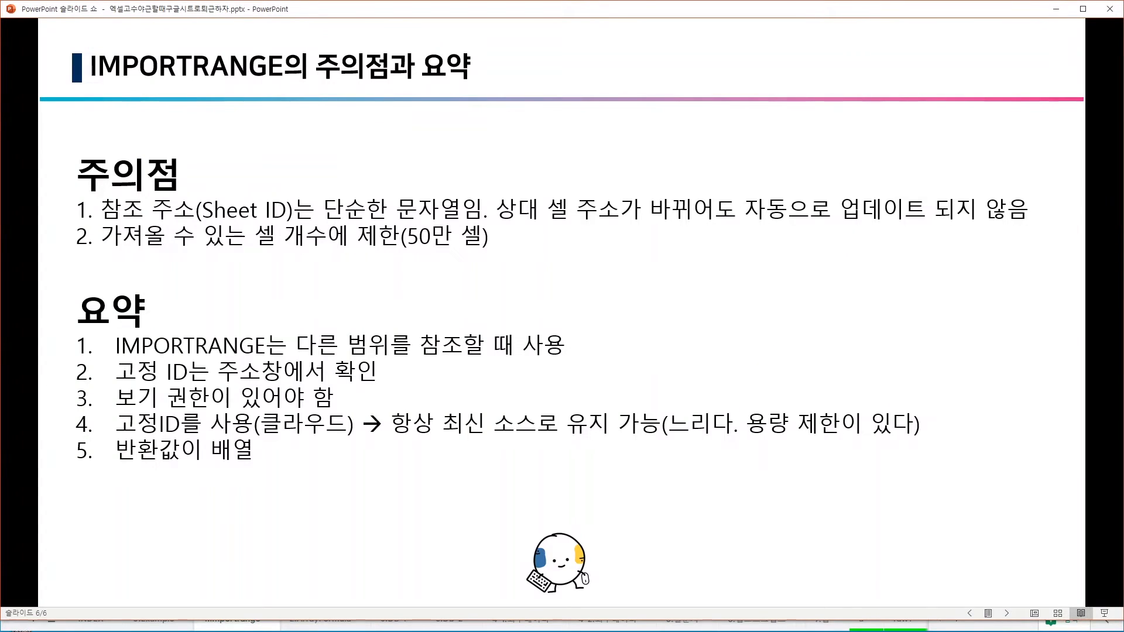